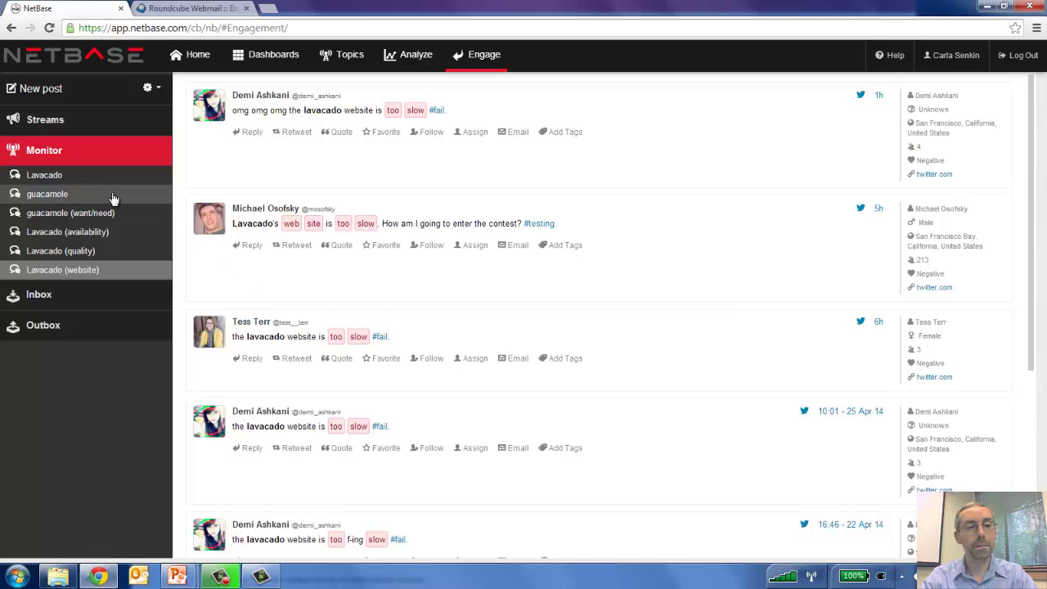
- Review the monitored posts for Lavacado overall and for its availability, quality and website topics
click(75, 161)
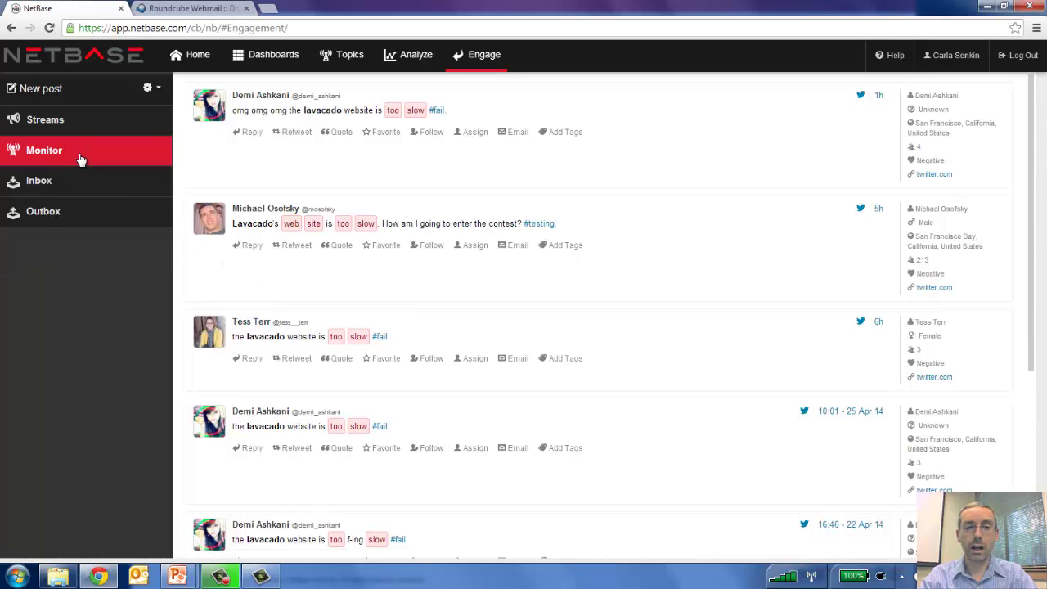
click(80, 158)
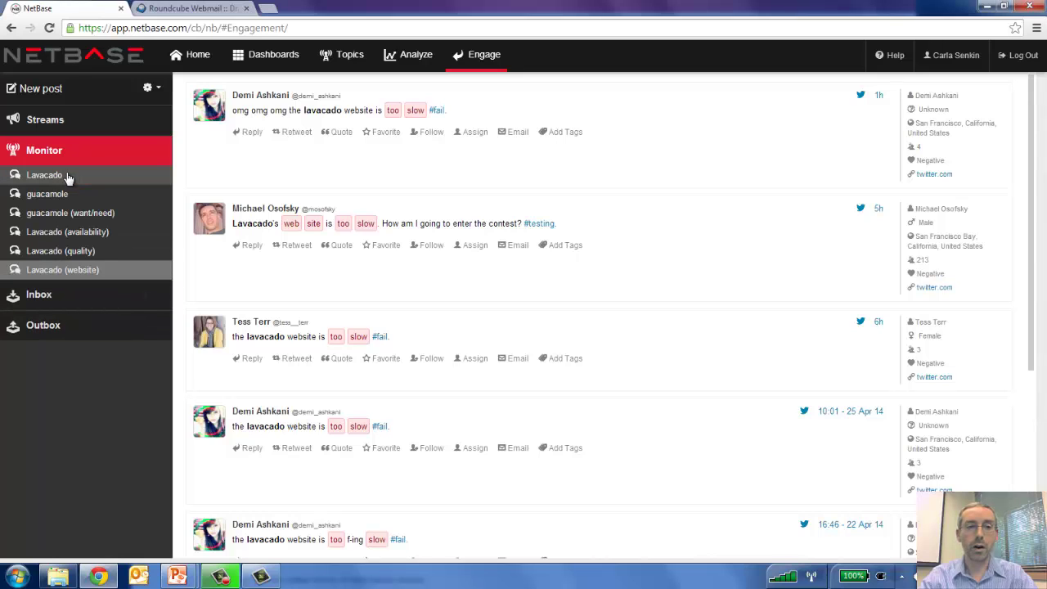
click(68, 178)
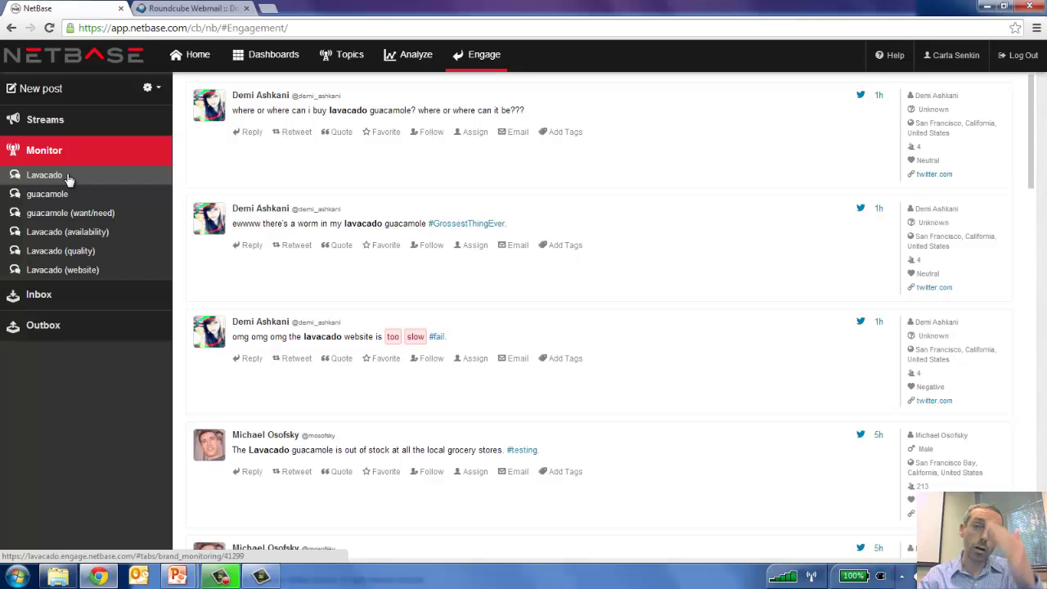
click(131, 234)
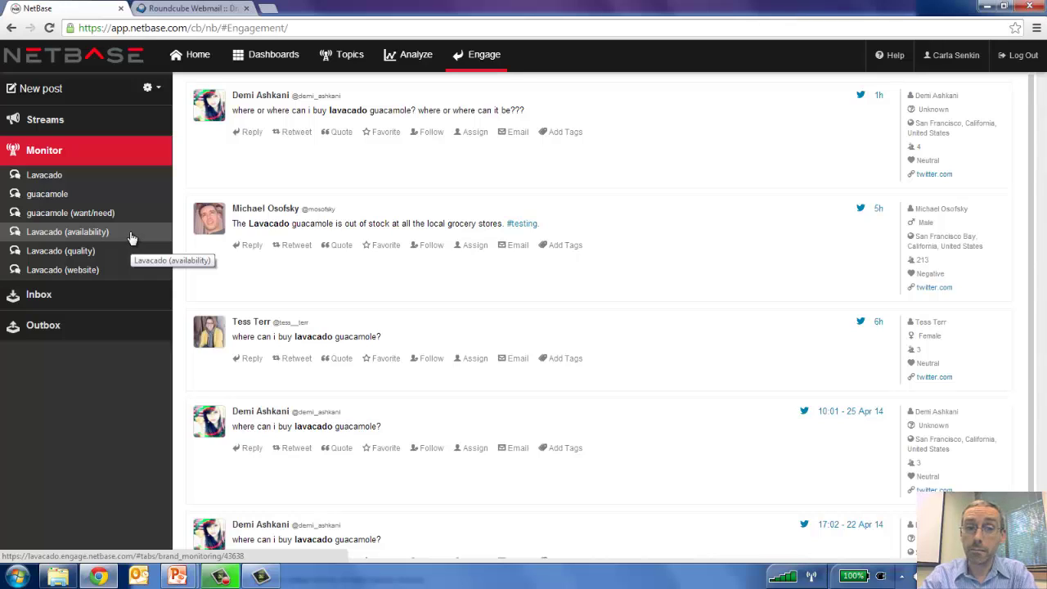
click(117, 253)
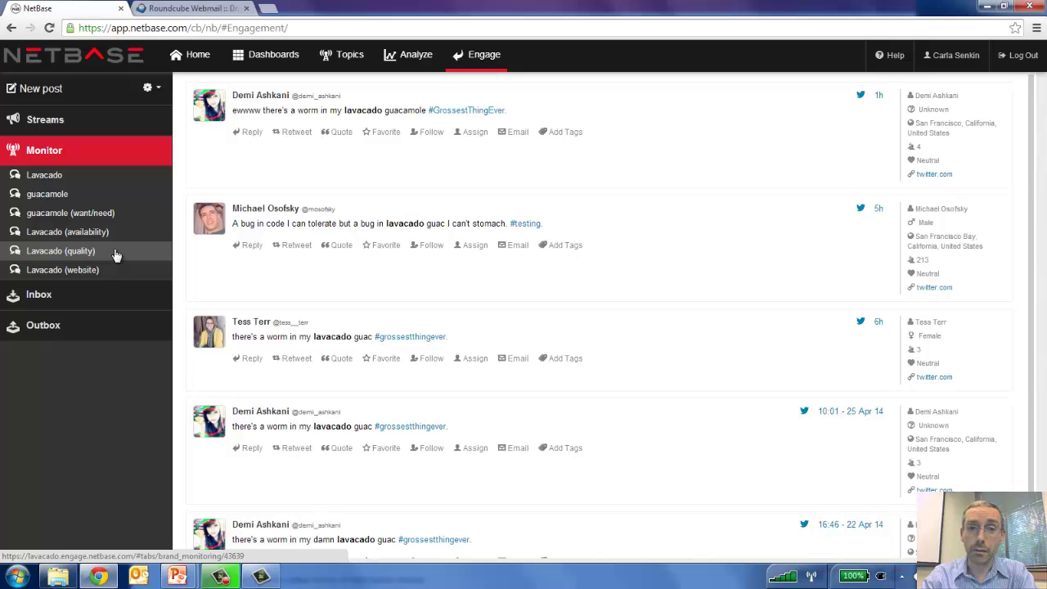
click(114, 280)
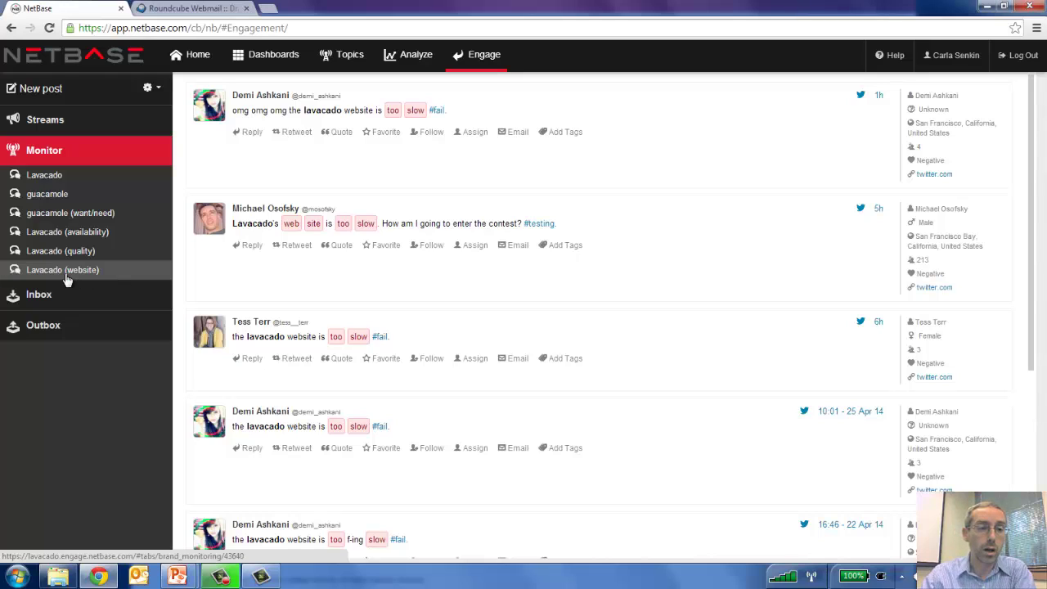
click(160, 269)
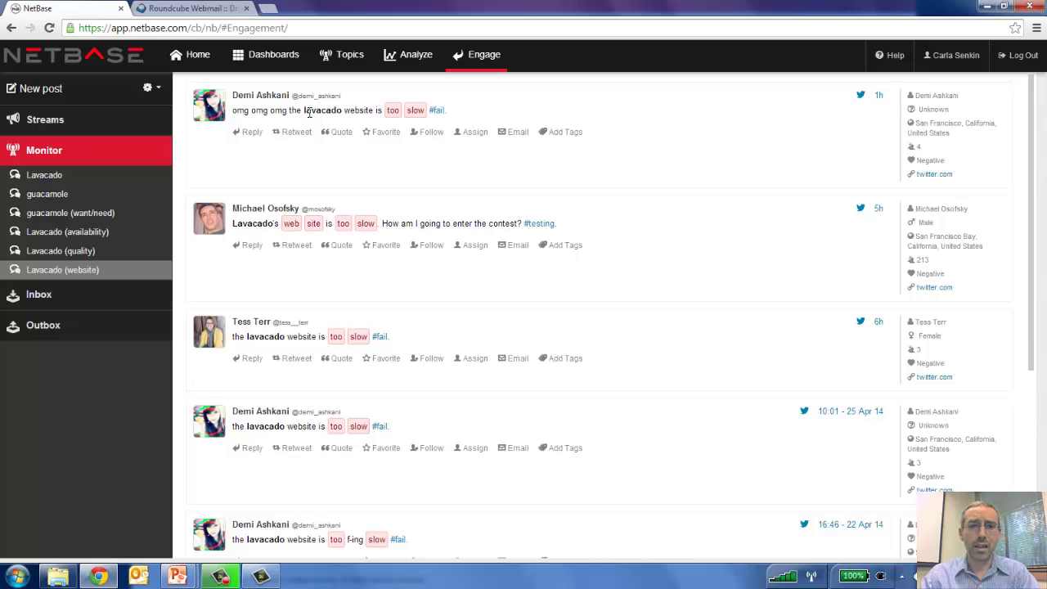
- Examine the wording and the author's sentiment details of the newest post complaining about the Lavacado website
drag(303, 111, 426, 114)
click(393, 112)
click(426, 114)
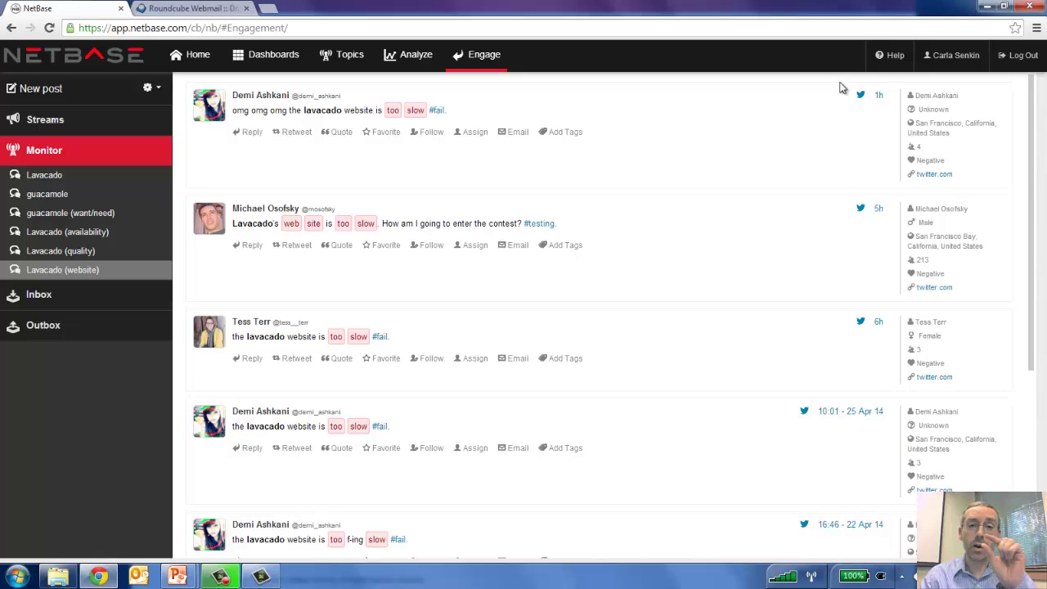
drag(950, 161, 918, 160)
click(917, 160)
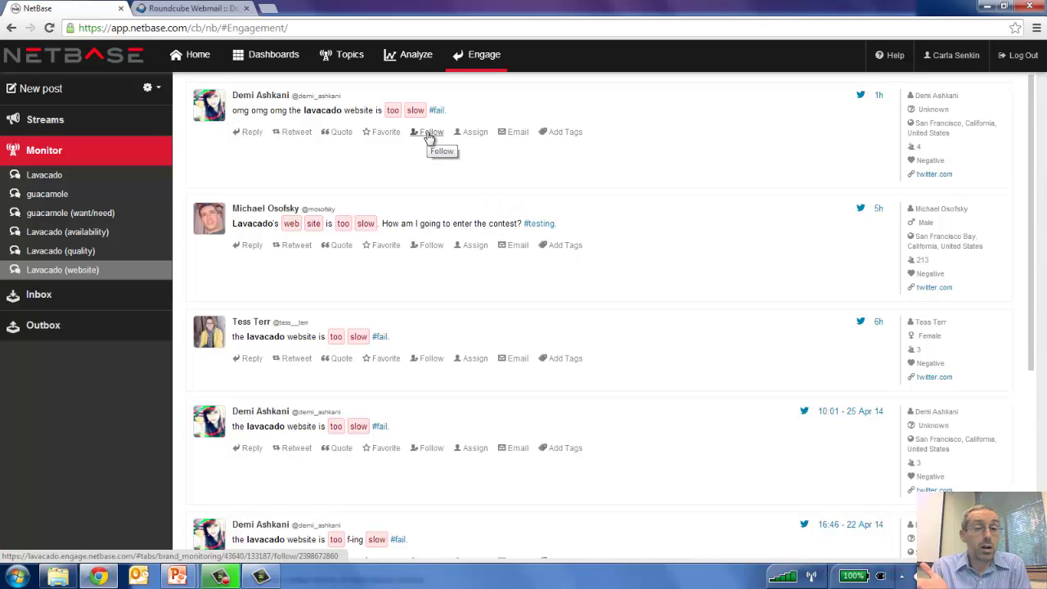
- Start an assignment for the "omg omg omg the lavacado website is too slow" post and set its queue to Website
click(473, 133)
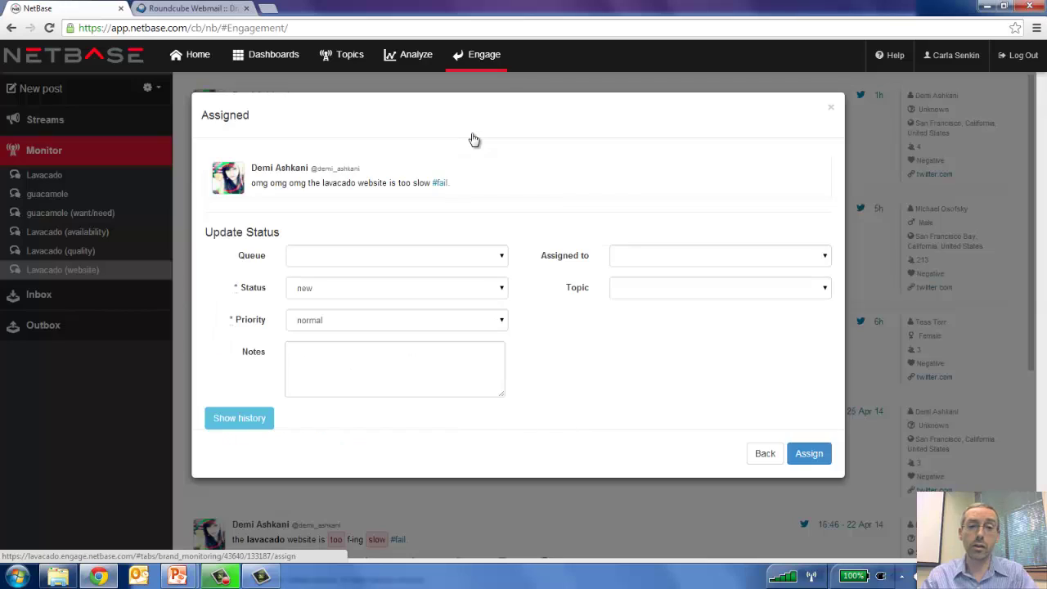
click(779, 259)
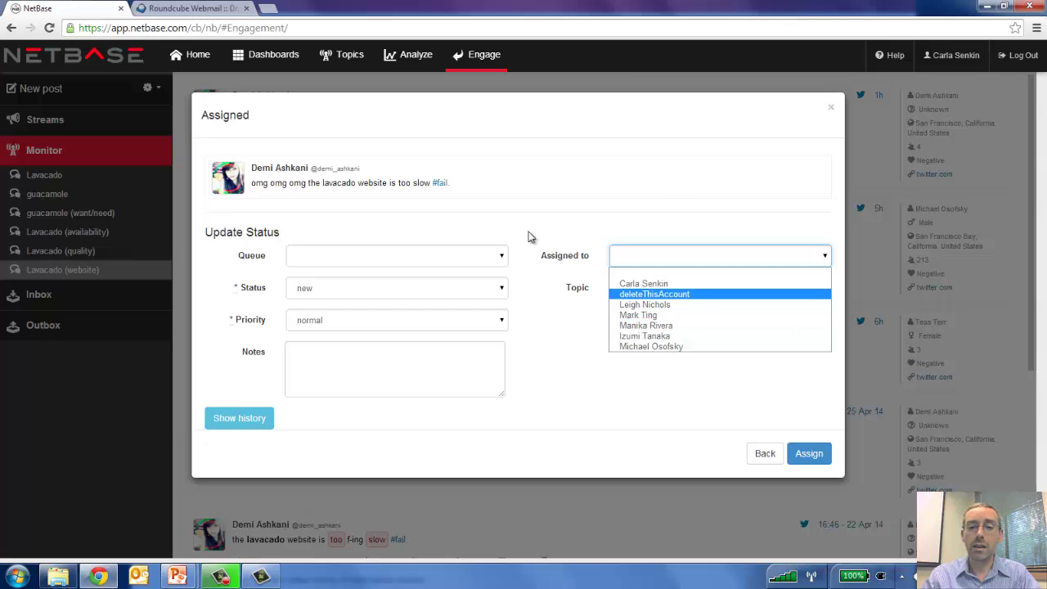
click(495, 265)
click(497, 267)
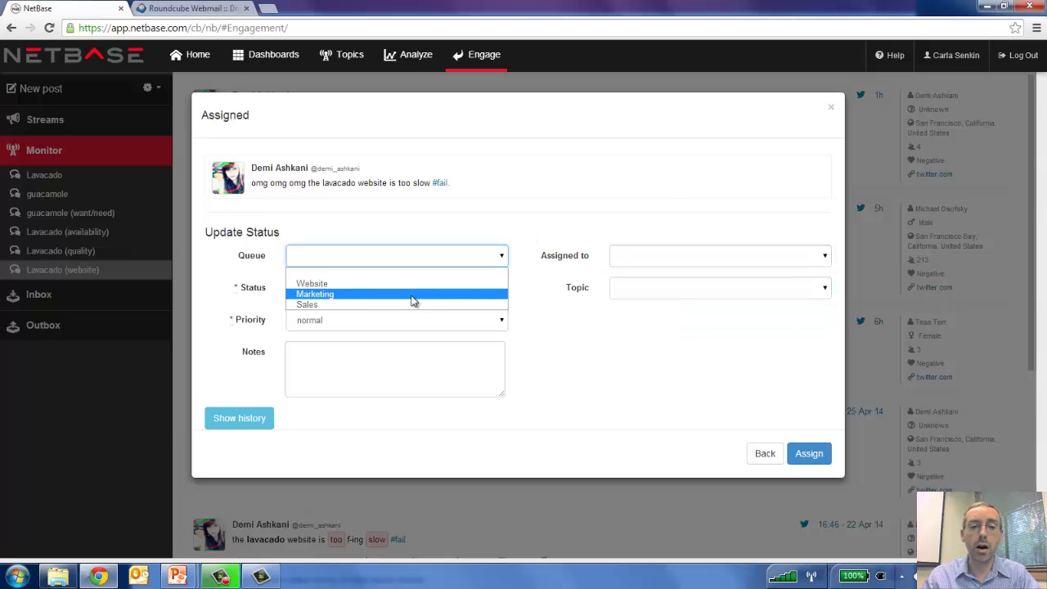
click(411, 284)
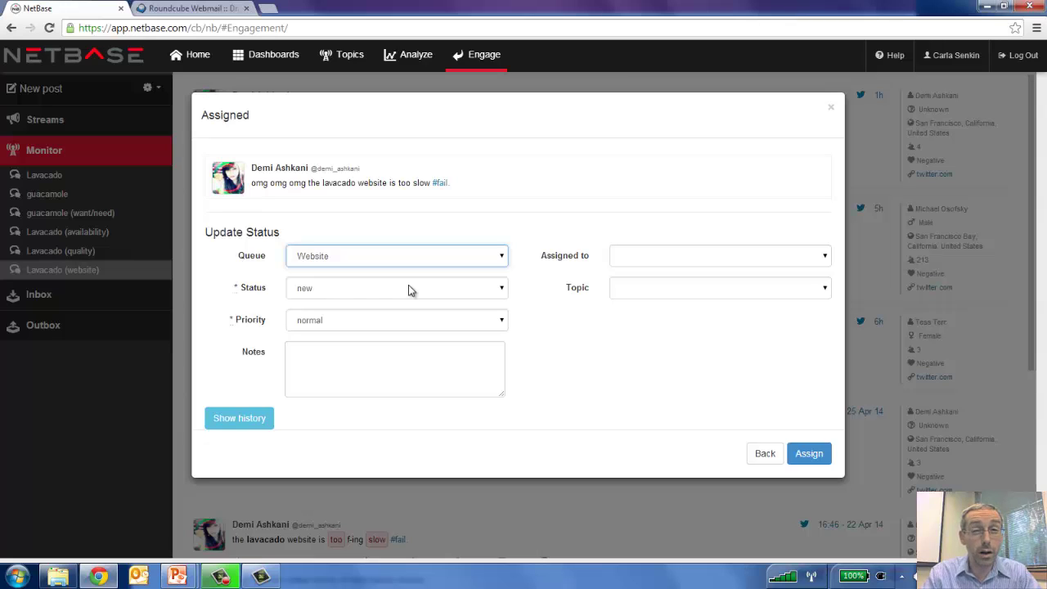
- Set the assignment's priority to urgent, add the note "IT, please take a look" and submit it
click(472, 326)
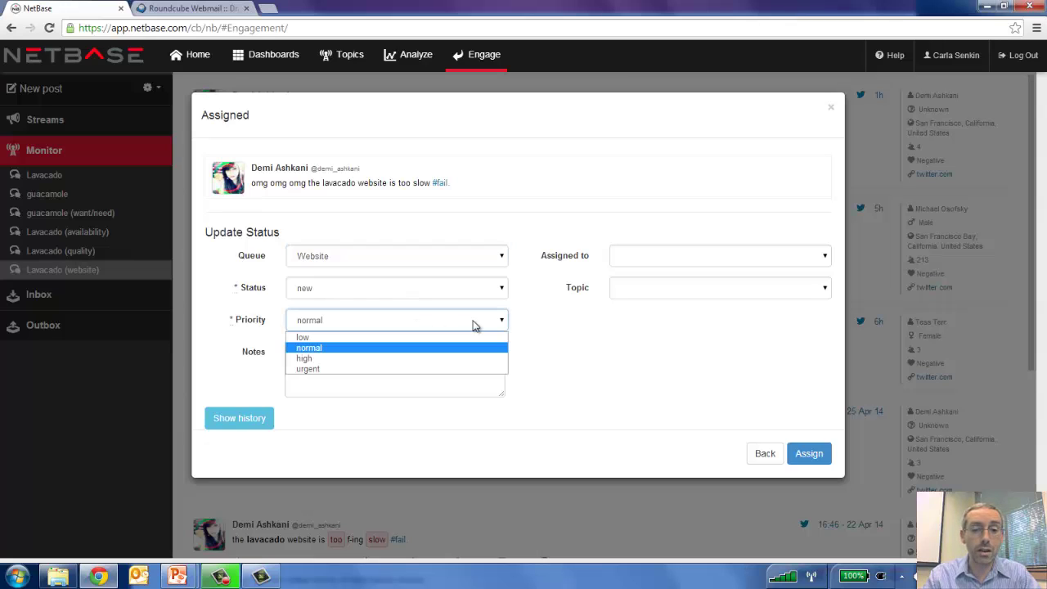
click(423, 369)
click(423, 370)
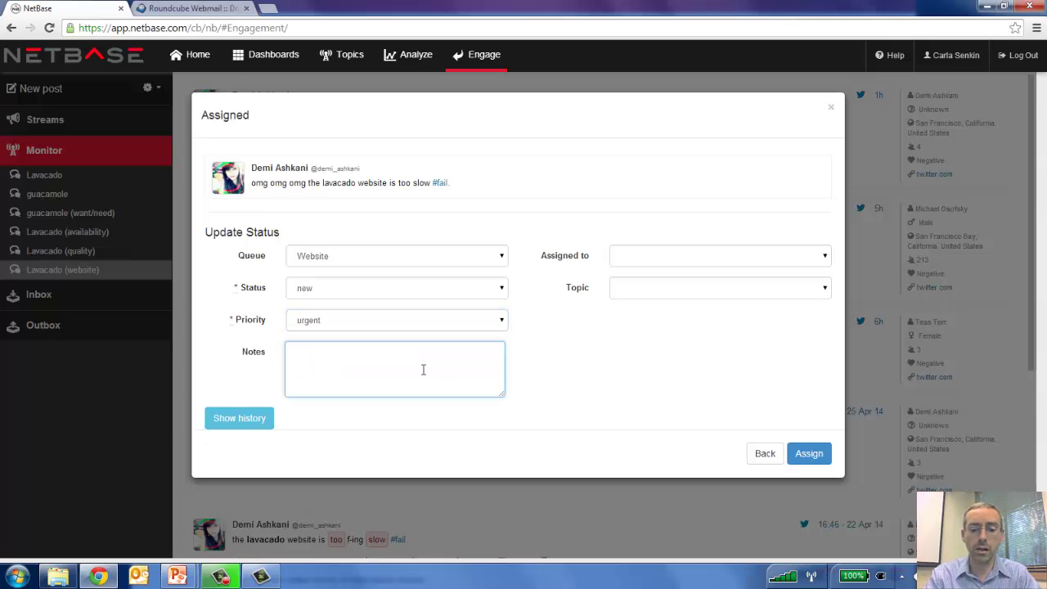
text(IT, please tak)
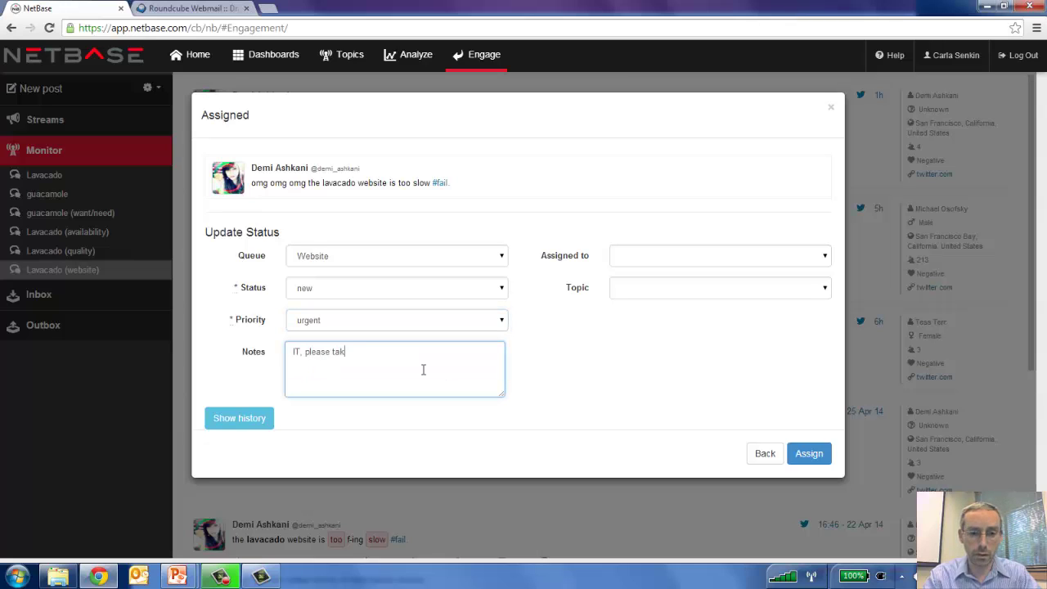
text(e a lo)
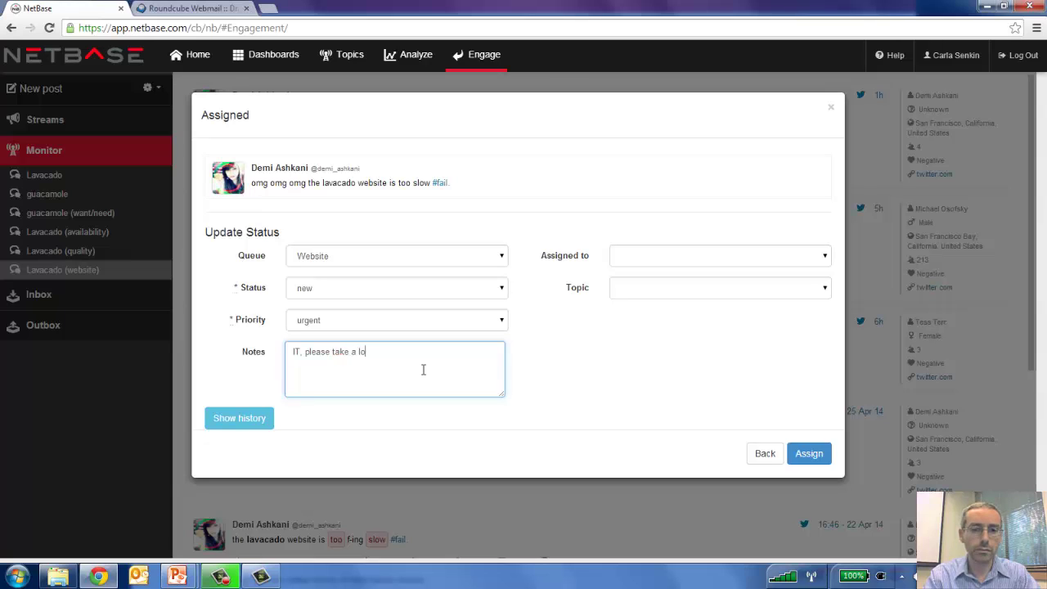
text(ok)
click(809, 454)
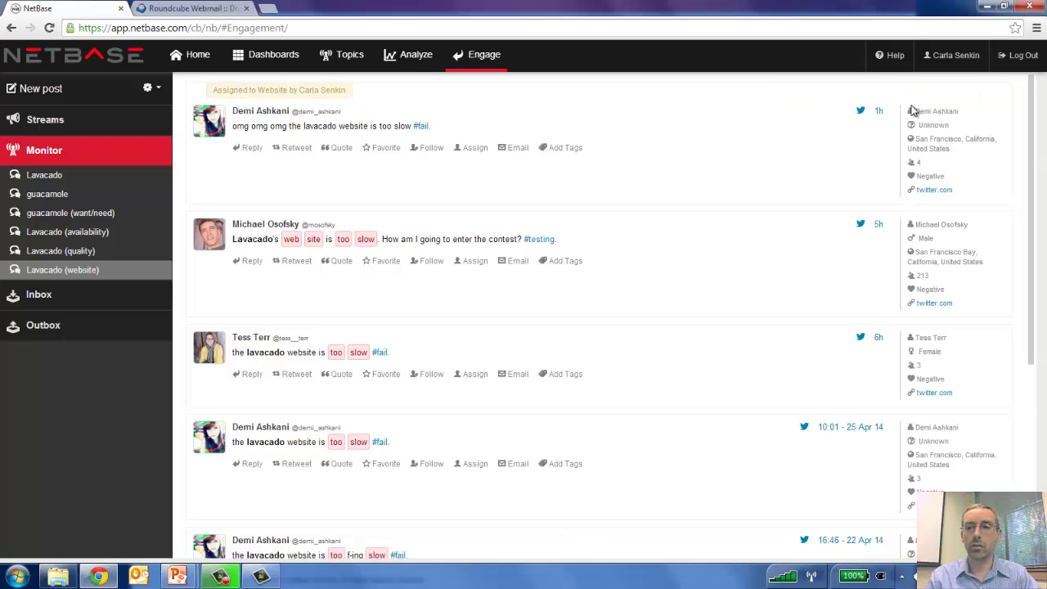
- Log out of NetBase, then switch to Roundcube Webmail and read the urgent post assignment email in the inbox
click(1017, 64)
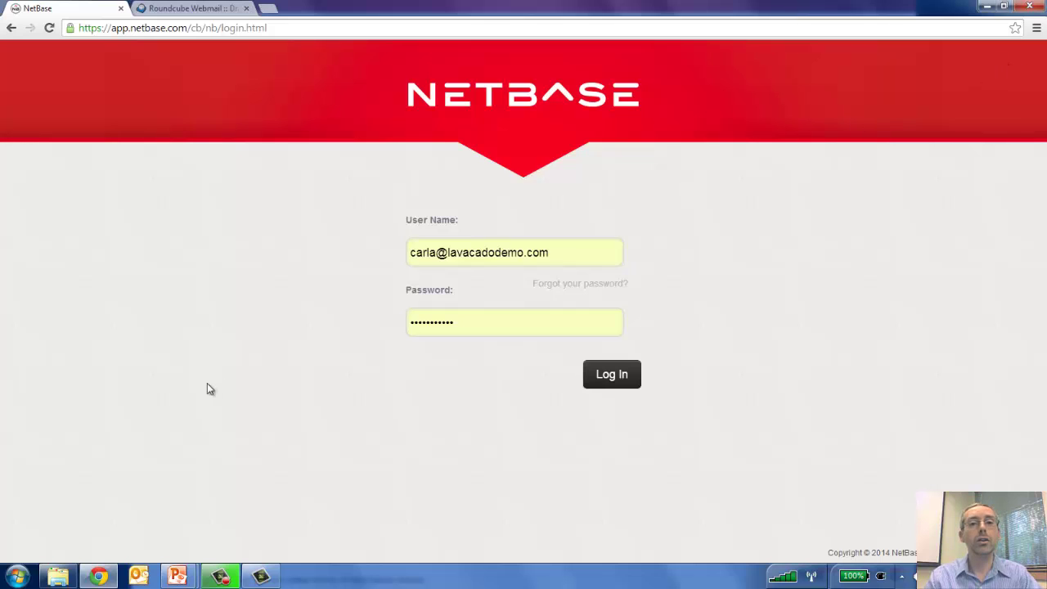
click(176, 10)
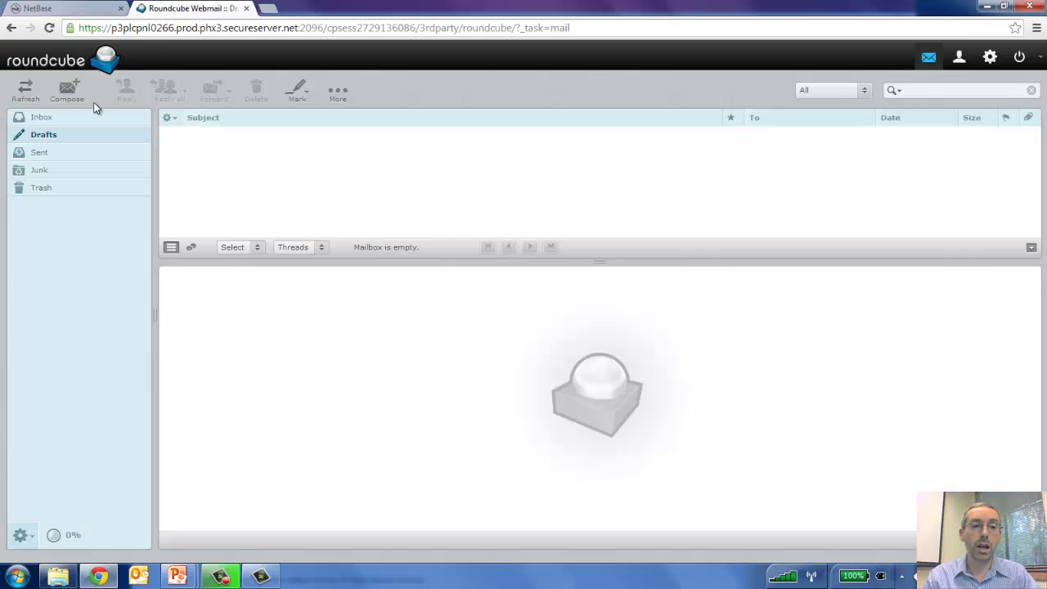
click(76, 117)
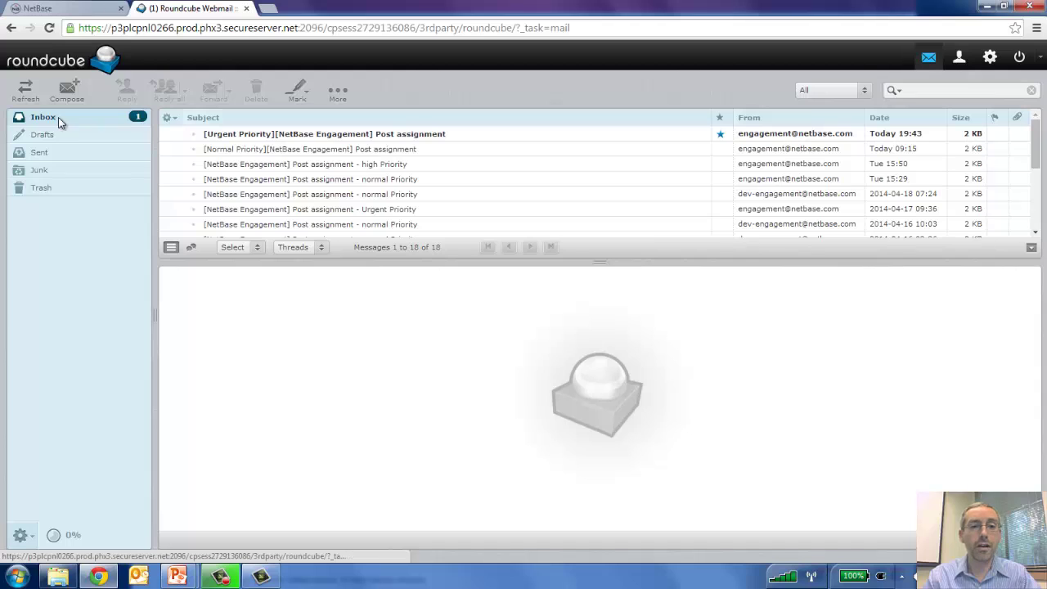
click(364, 138)
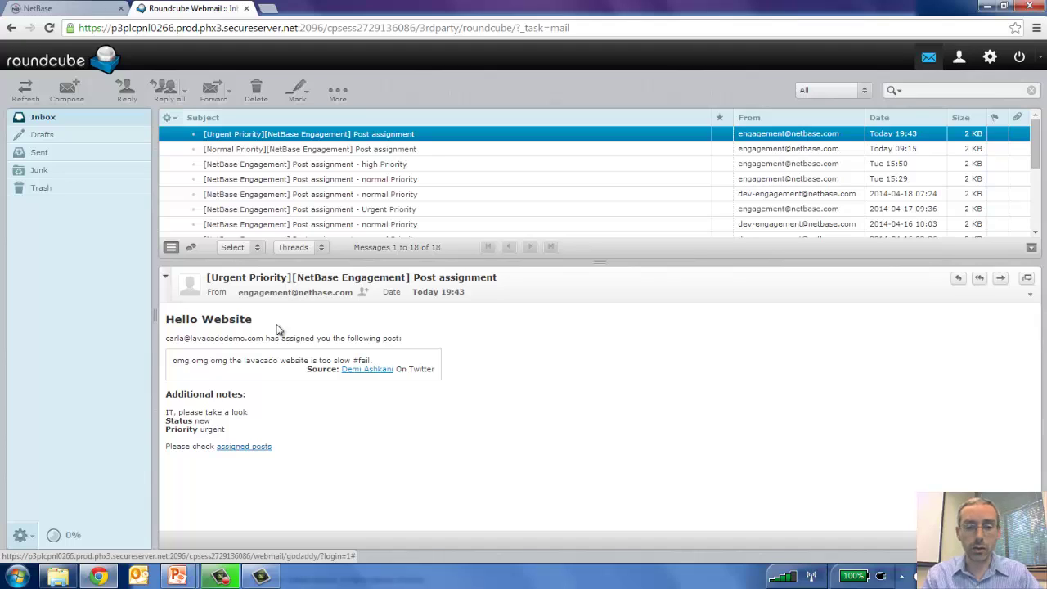
drag(173, 360, 380, 361)
click(382, 365)
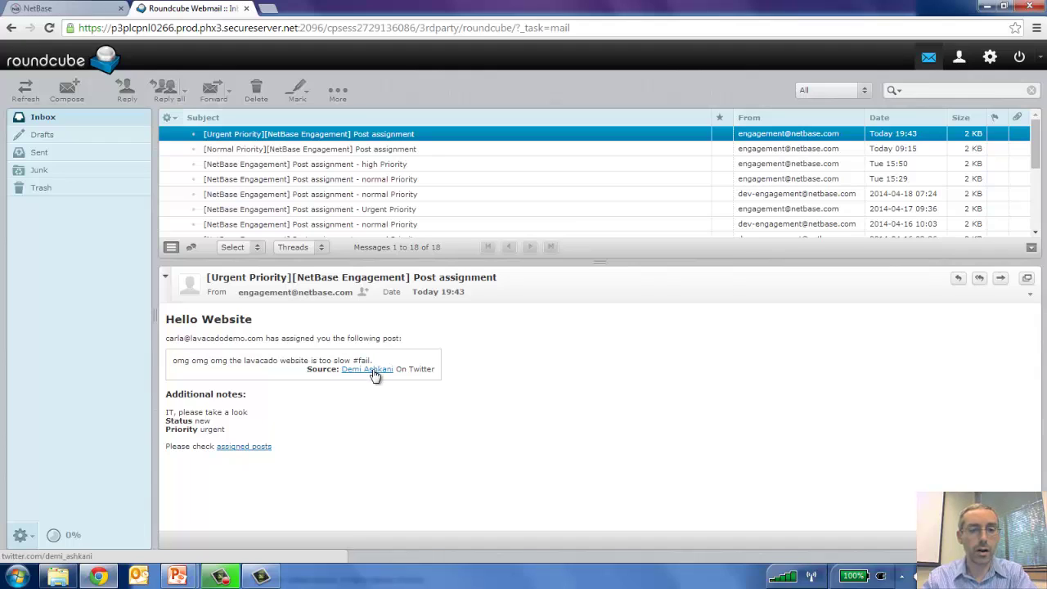
- Follow the email's assigned posts link and log in to NetBase with the assignee's user name and account password
click(243, 447)
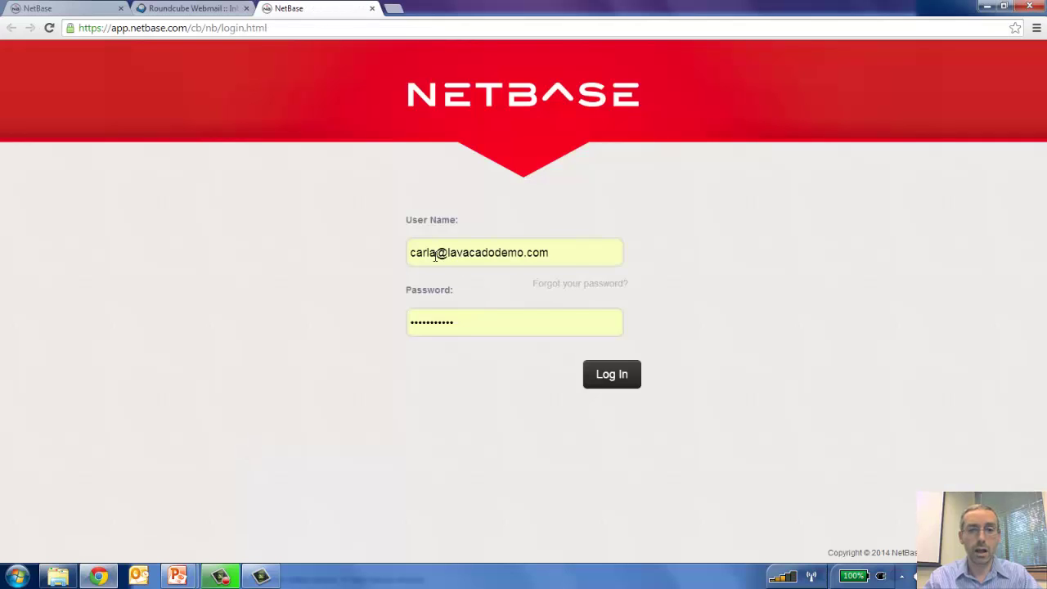
drag(437, 254, 355, 268)
text(izumi)
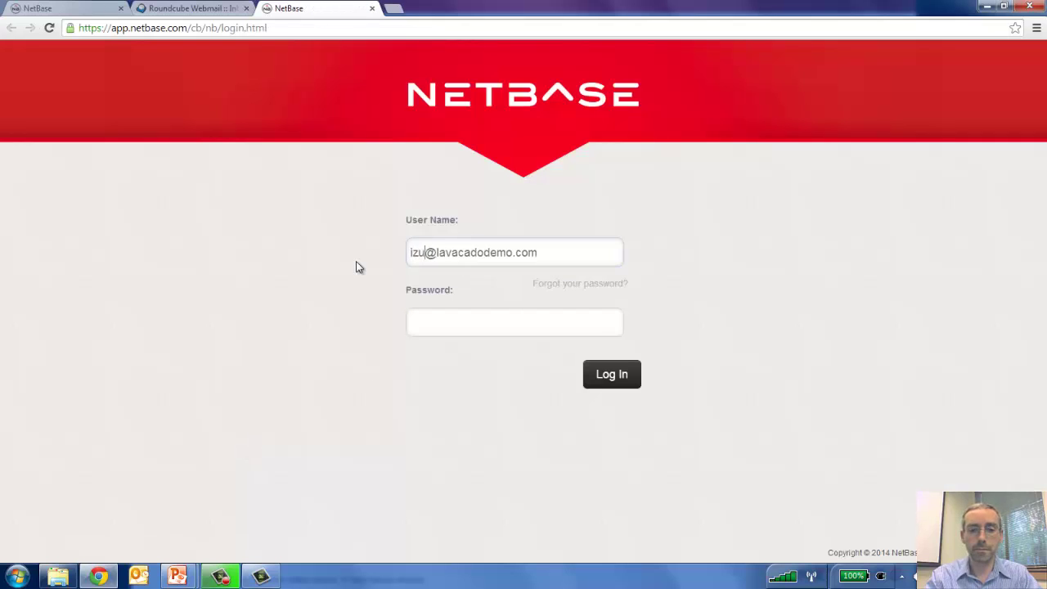
key(Tab)
text(•••••••)
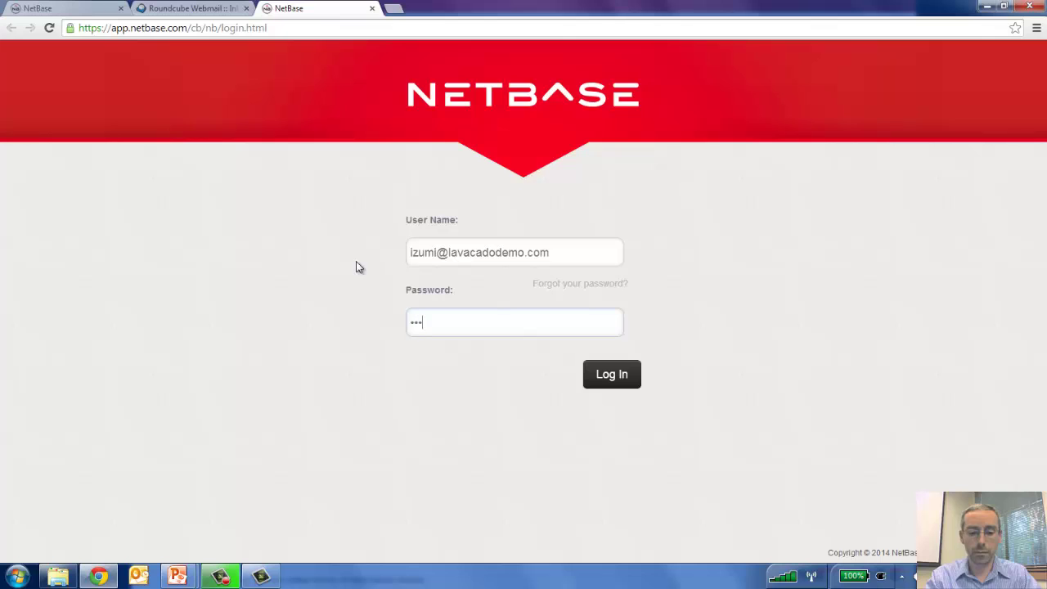
text(••••)
click(600, 375)
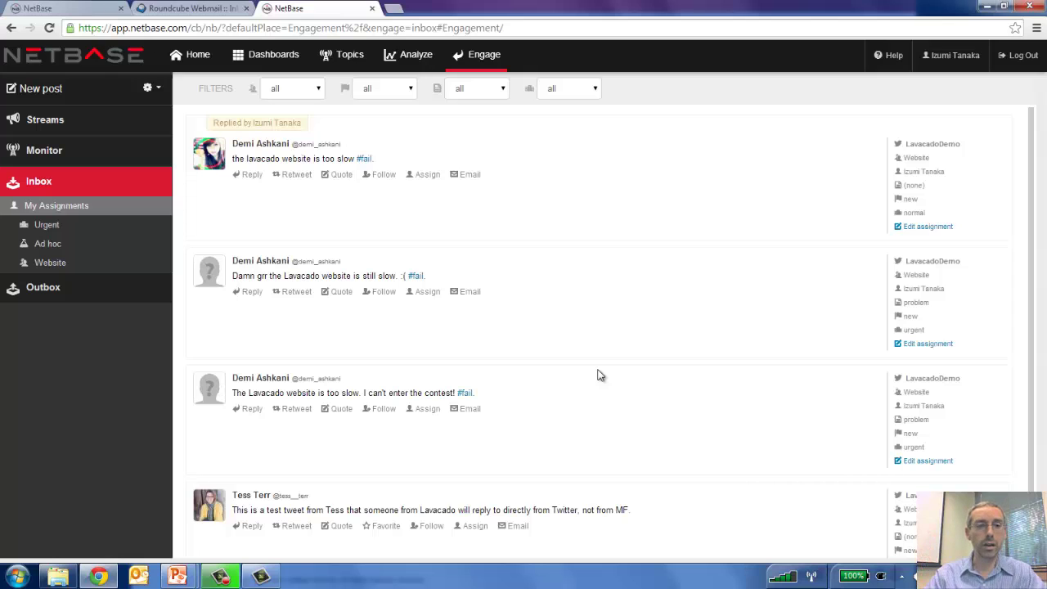
- Reply to the newest post in the Website assignments with "it shud be fixed soooon!! :-)" and publish the reply
click(51, 263)
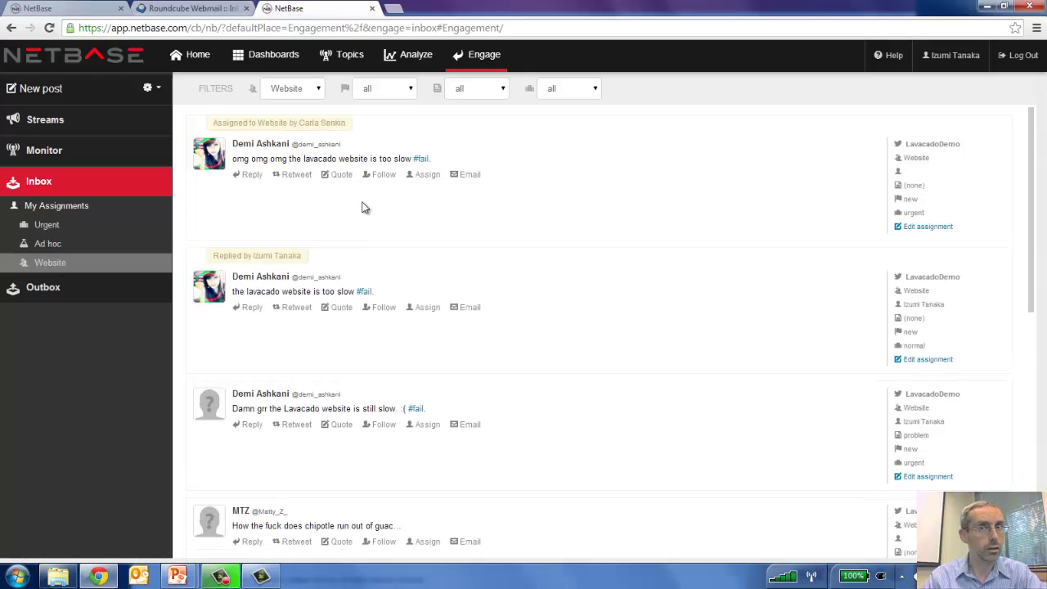
click(250, 176)
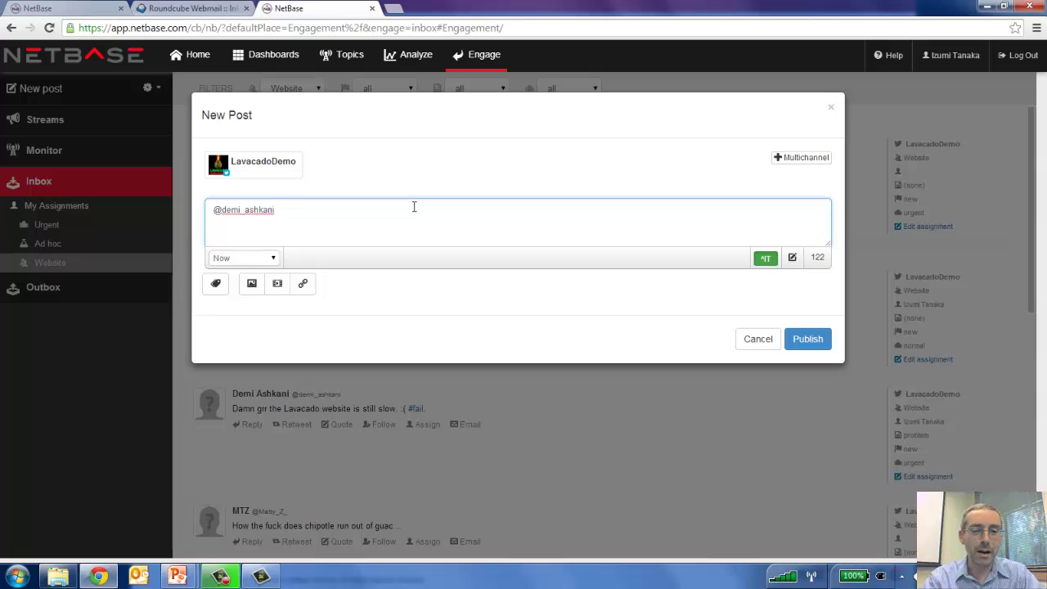
text(d b)
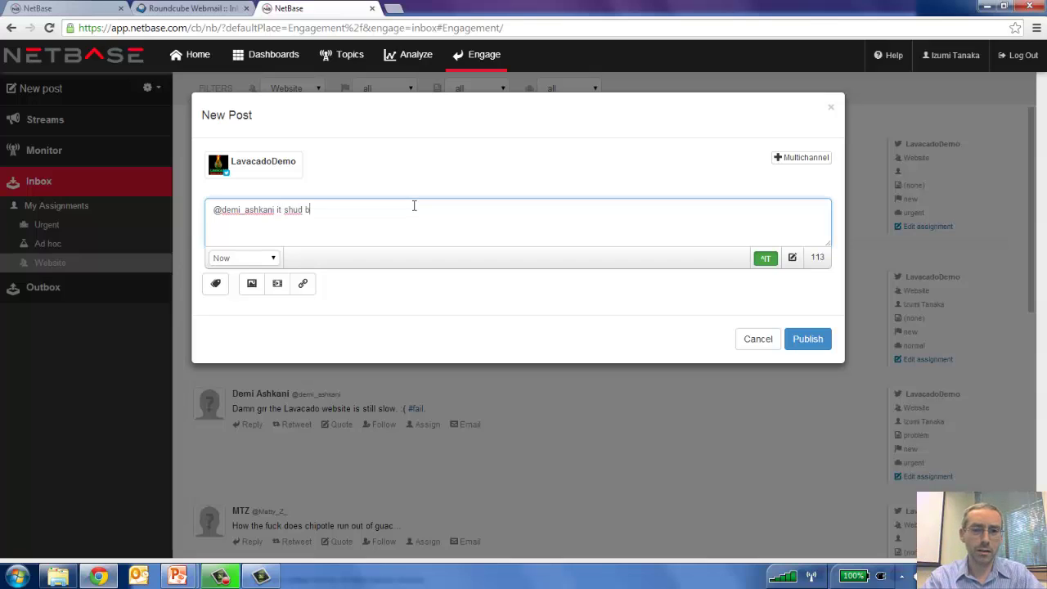
text(e fixed sooon!! :-)
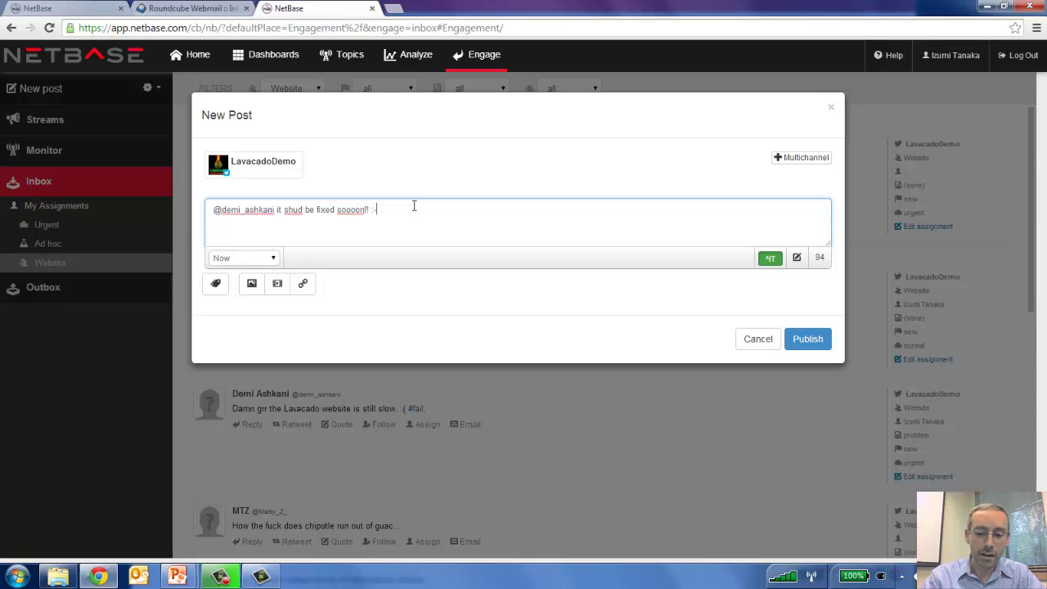
text())
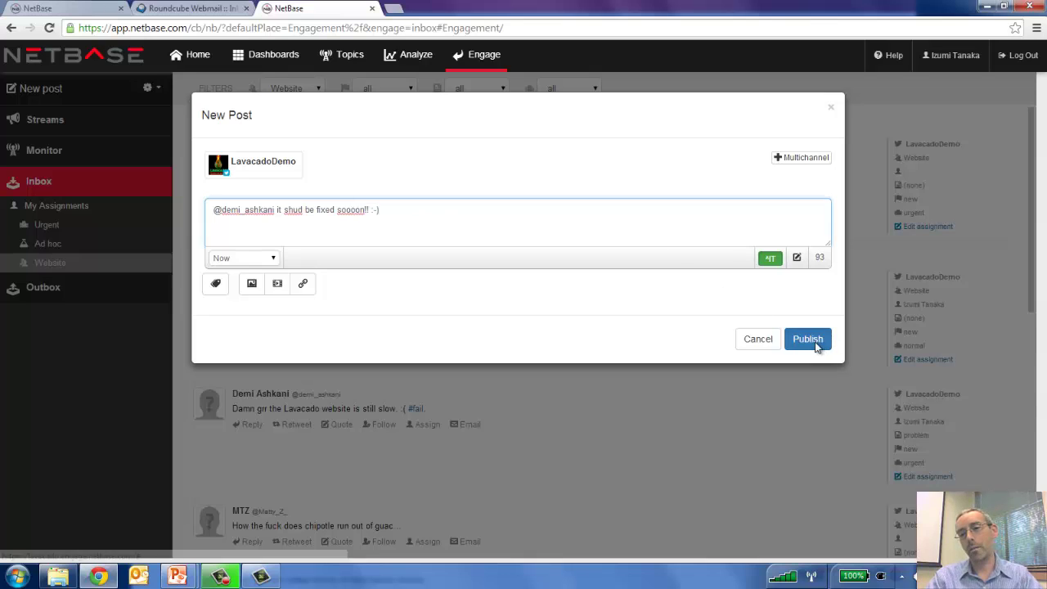
click(814, 345)
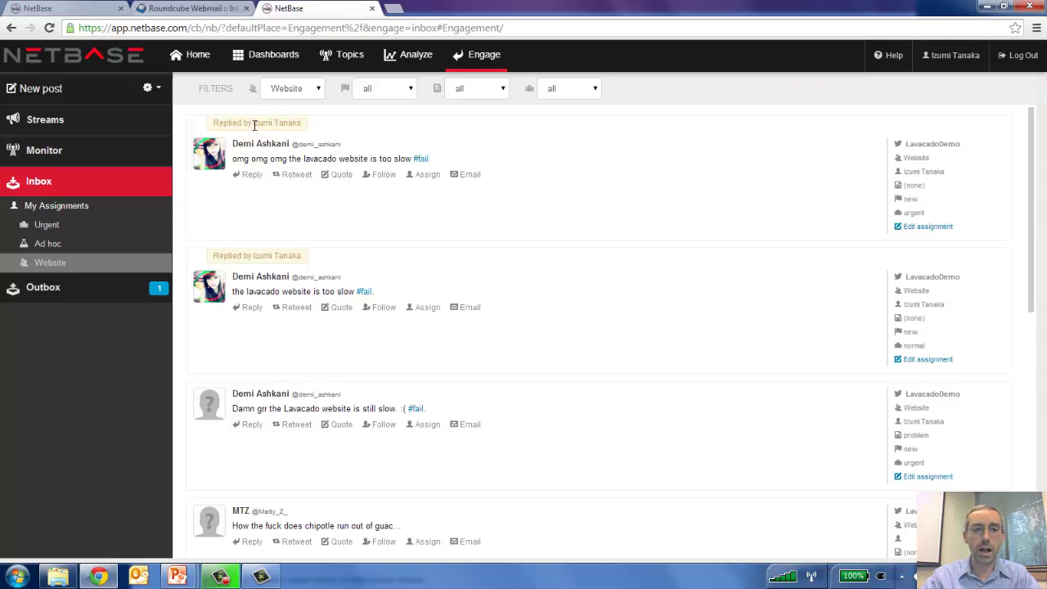
- Check who replied to the newest Website post and expand the Outbox to show its approvals
drag(254, 123, 300, 123)
click(300, 125)
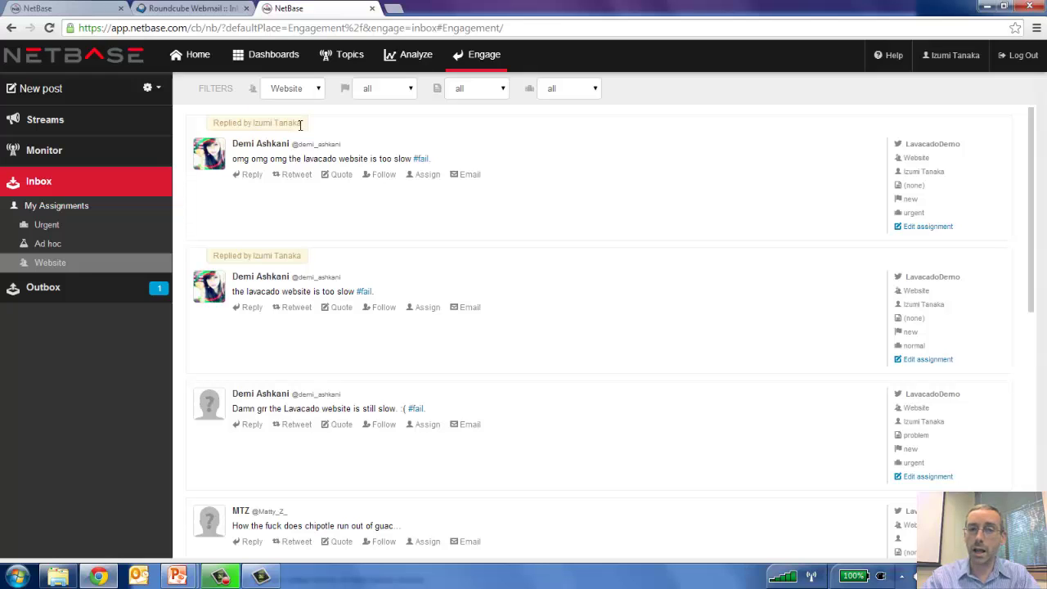
click(66, 296)
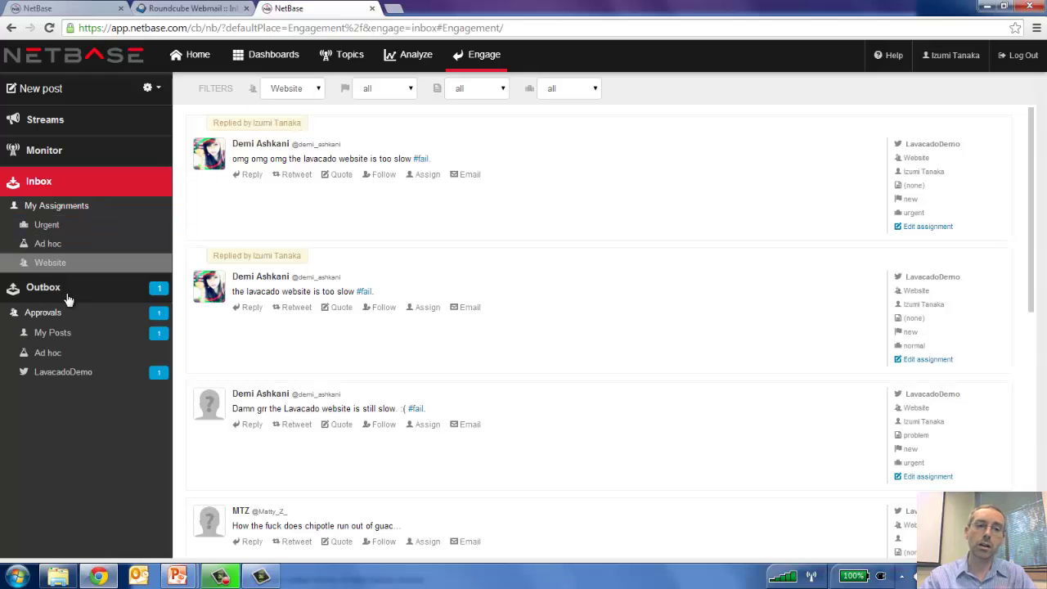
- View the LavacadoDemo approvals in the Outbox and examine who wants to publish the newest reply
click(103, 373)
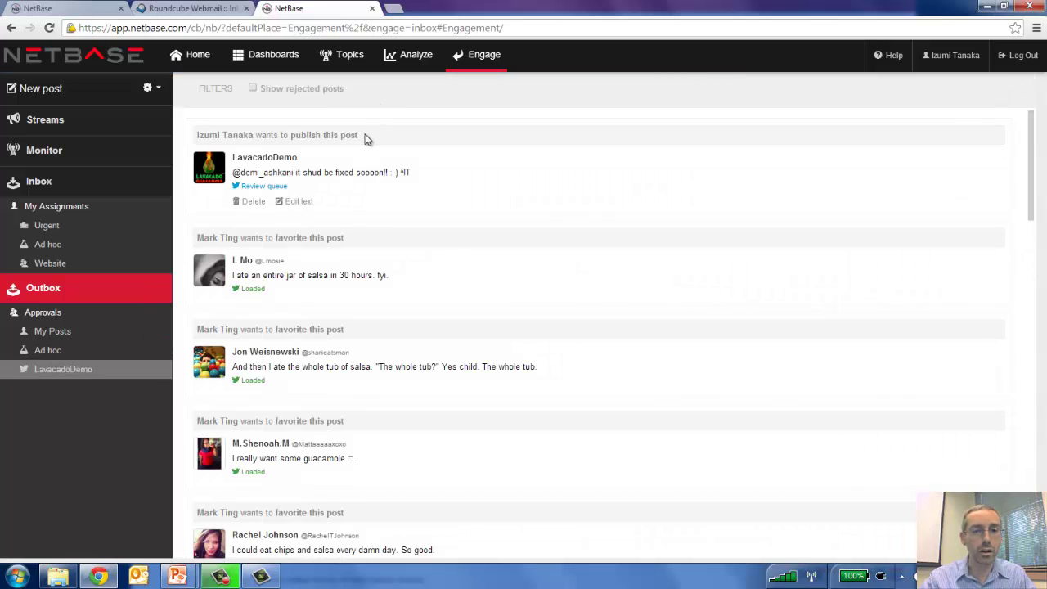
drag(364, 133, 193, 137)
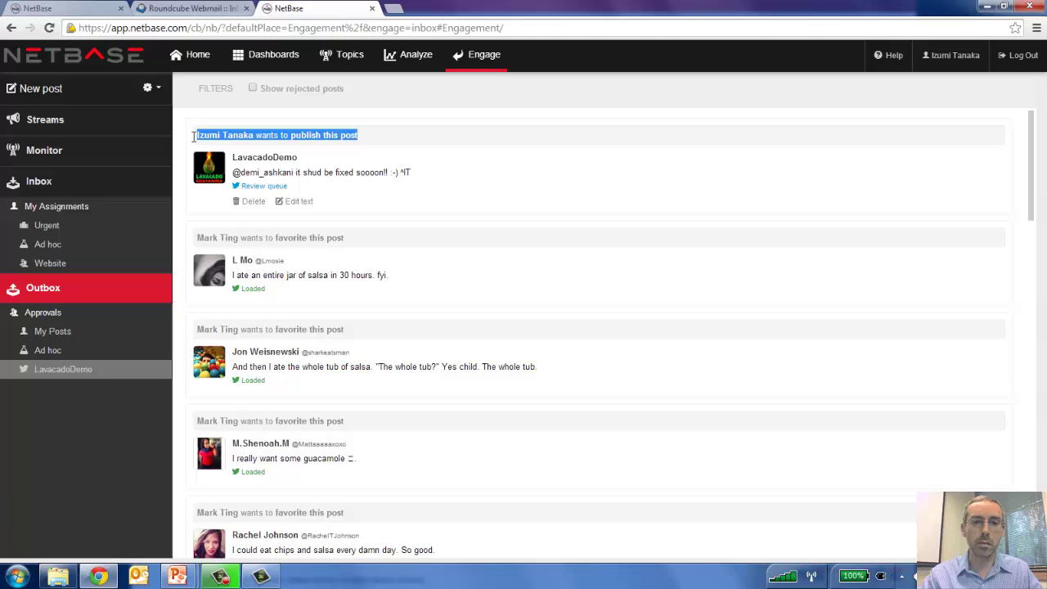
click(381, 174)
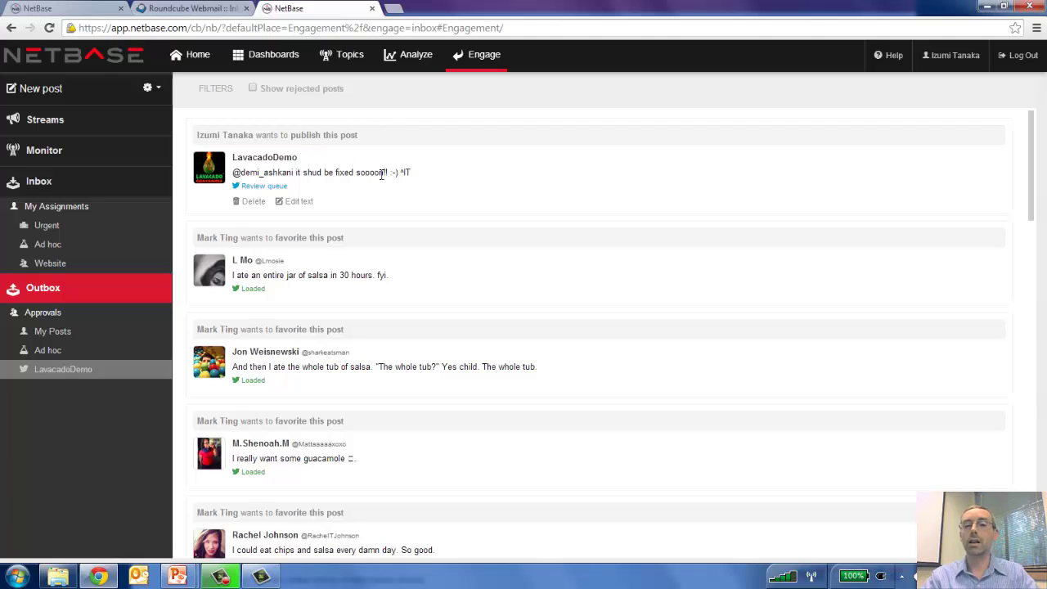
- Switch to Roundcube Webmail, log out of the current mailbox, and log in to the approver's mailbox with the prefilled credentials
click(174, 10)
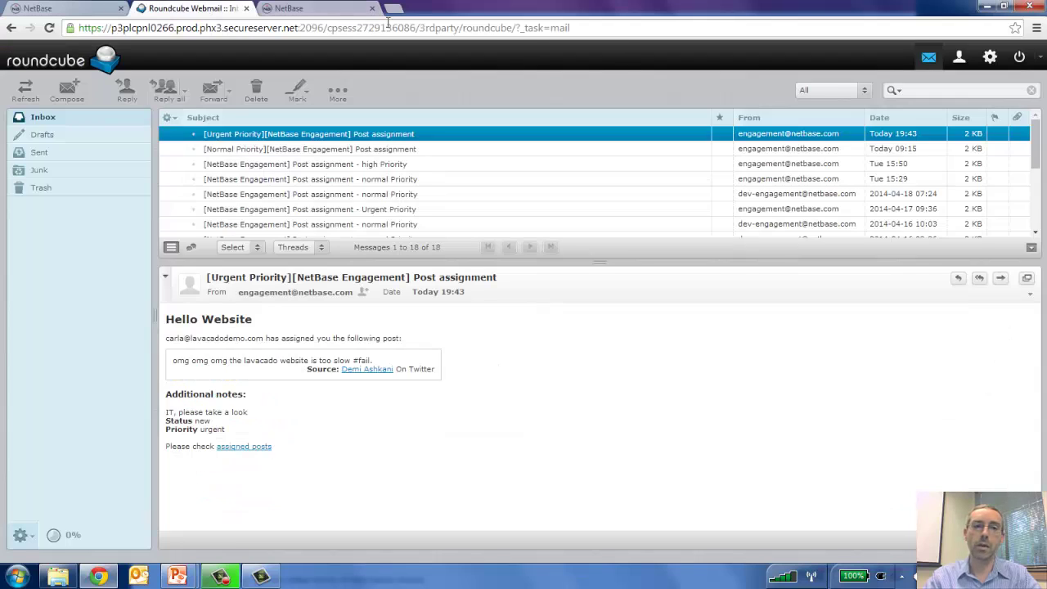
click(1022, 59)
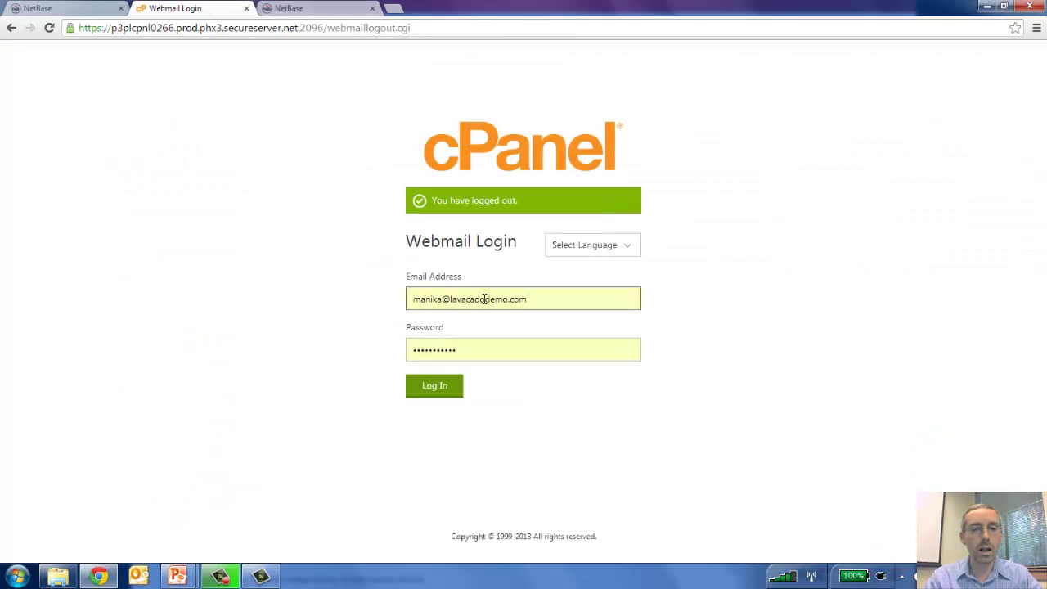
click(442, 300)
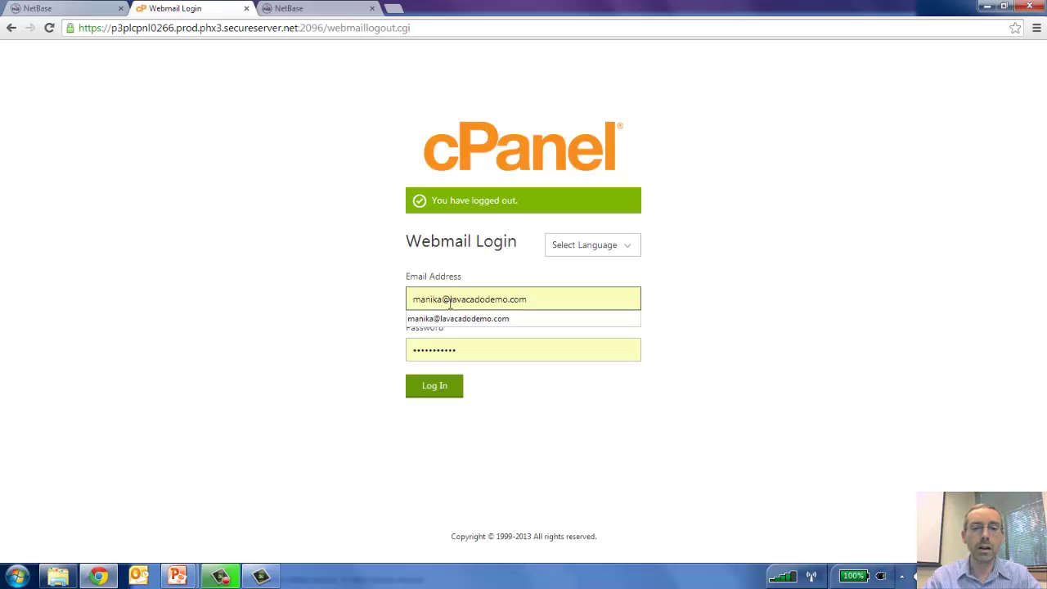
click(439, 390)
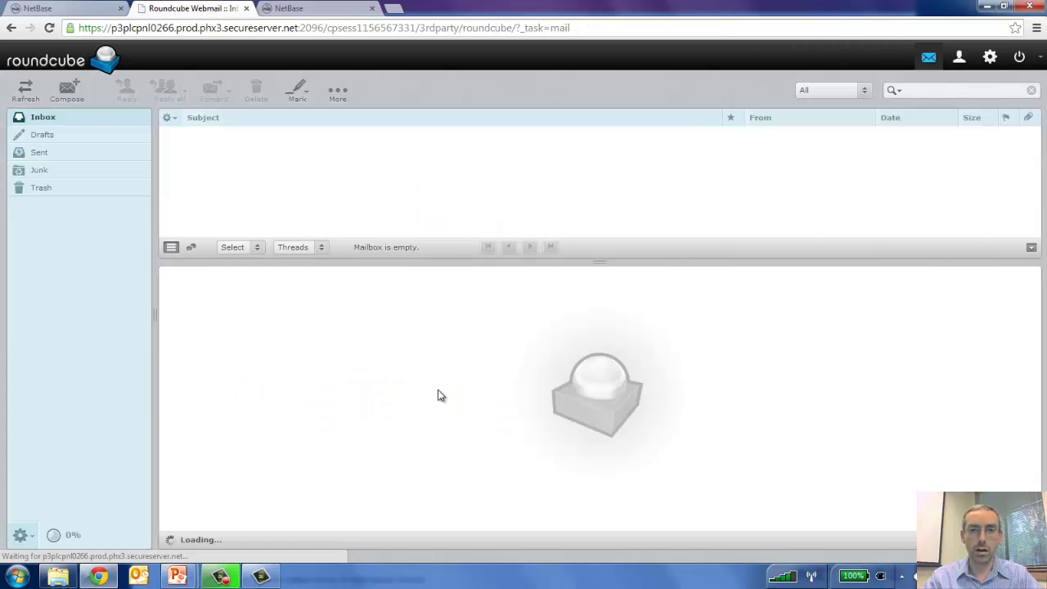
- Log out of the assignee's NetBase session and close both NetBase browser tabs
click(335, 11)
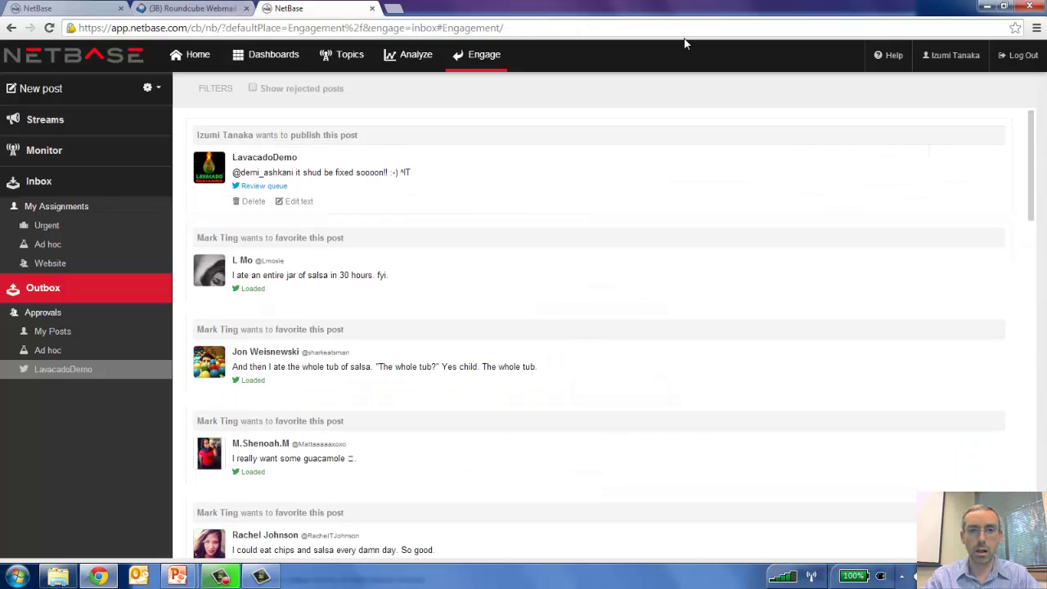
click(1014, 54)
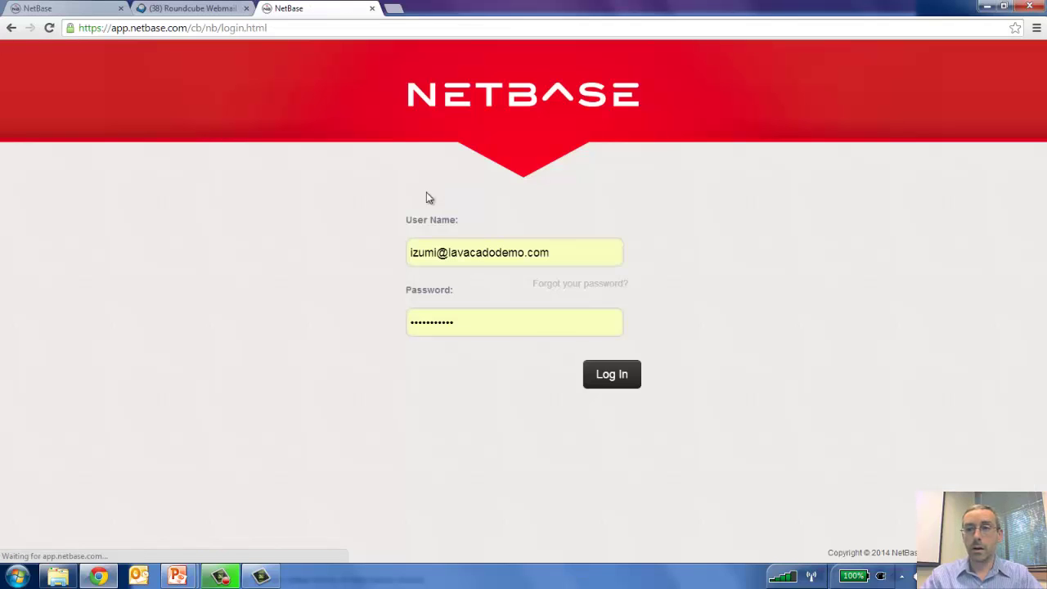
click(372, 9)
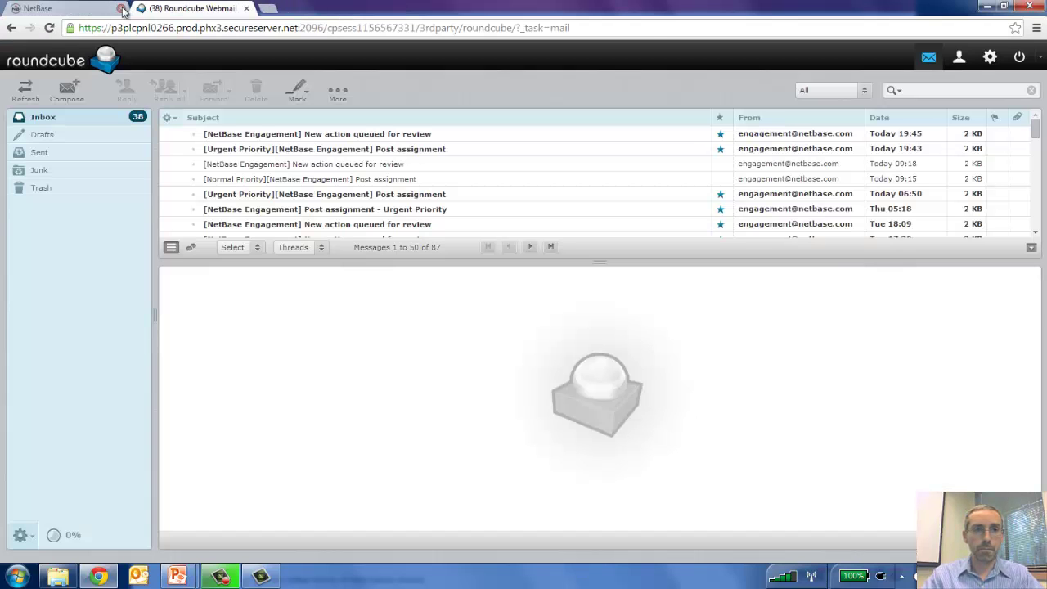
click(120, 8)
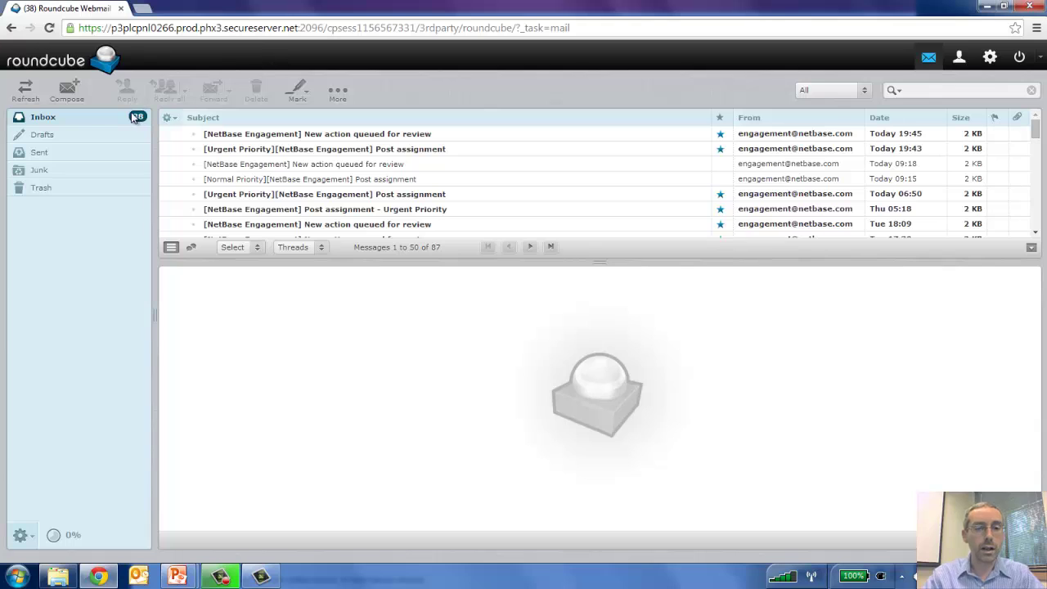
- Read the newest "New action queued for review" email in the inbox and follow its link to all actions awaiting approval
click(85, 119)
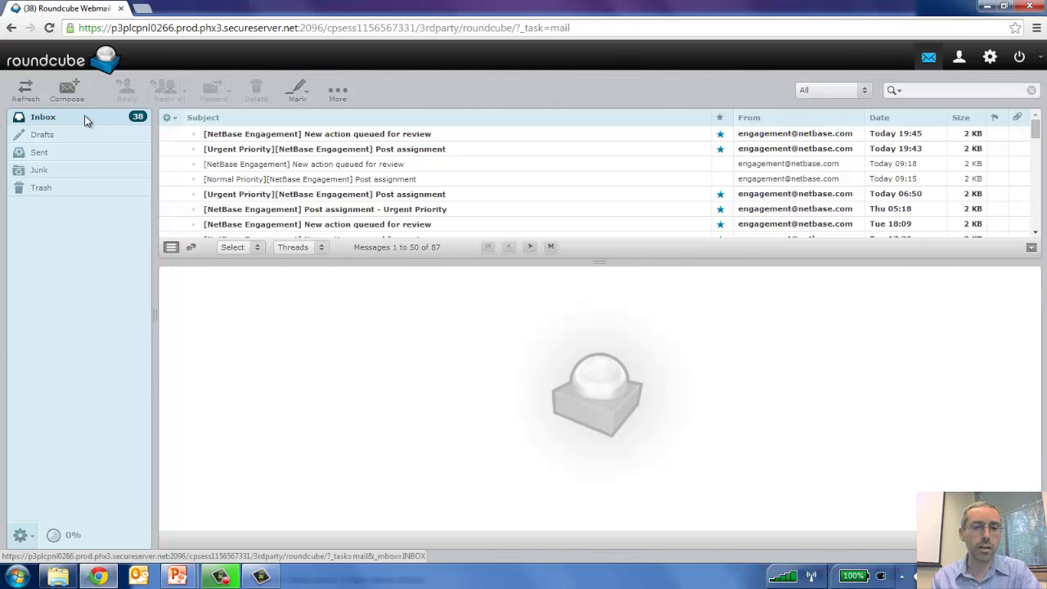
click(383, 137)
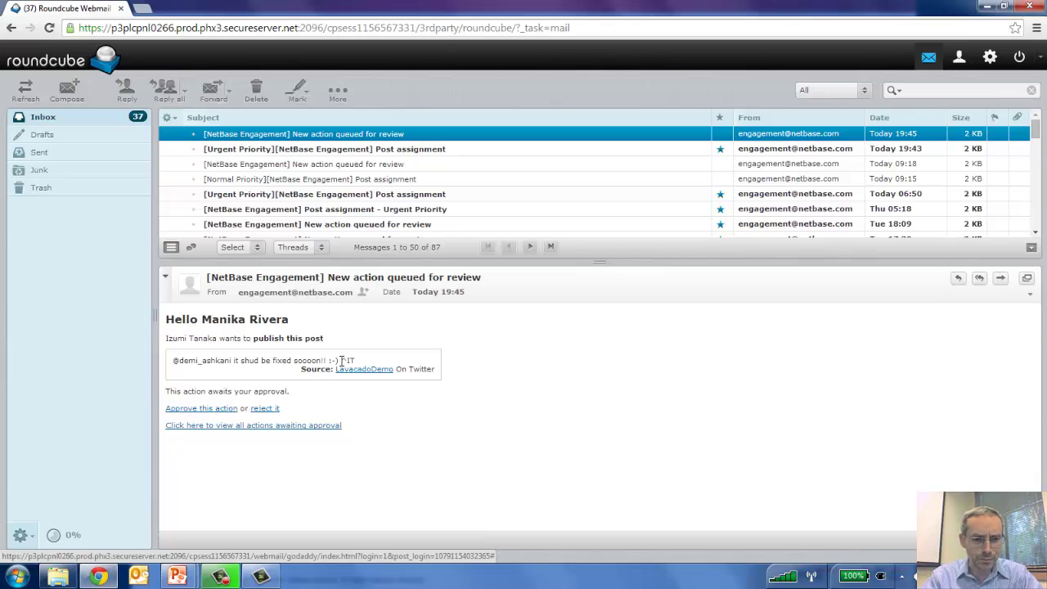
click(248, 425)
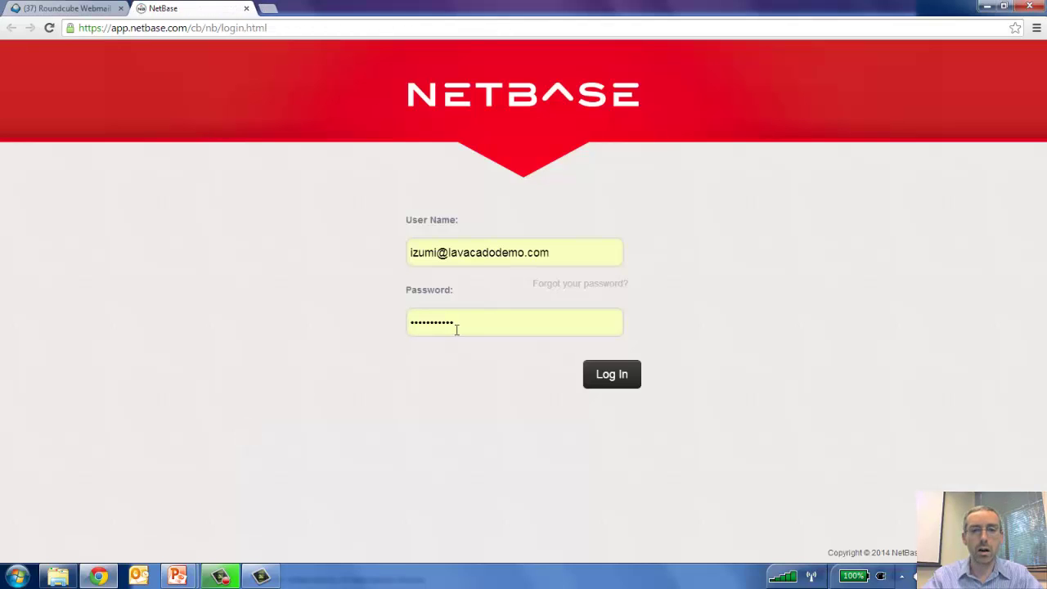
- Log in to NetBase with the approver's user name and account password
double_click(429, 252)
text(manika)
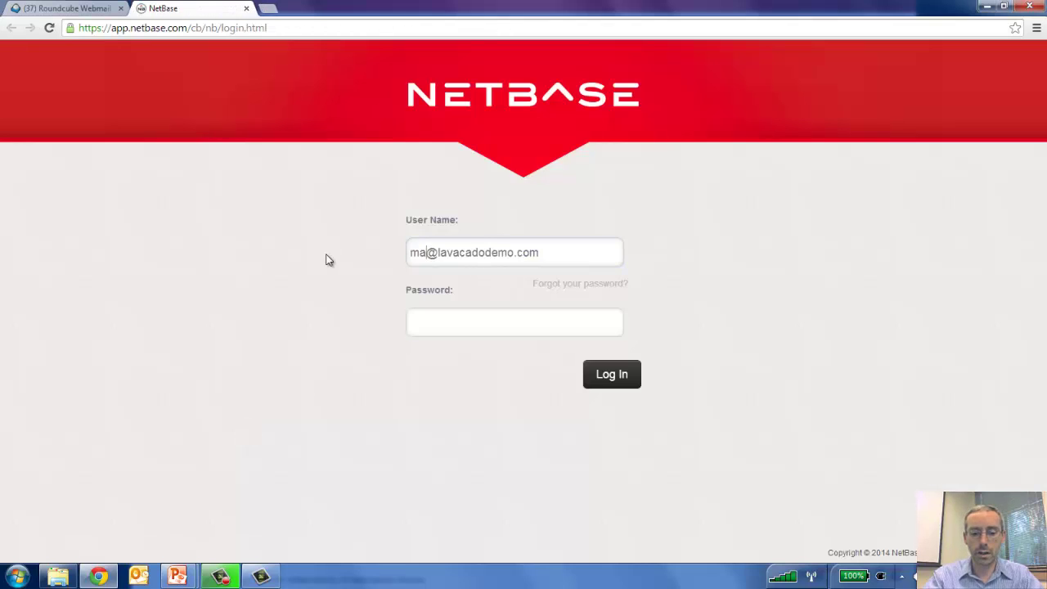
key(Tab)
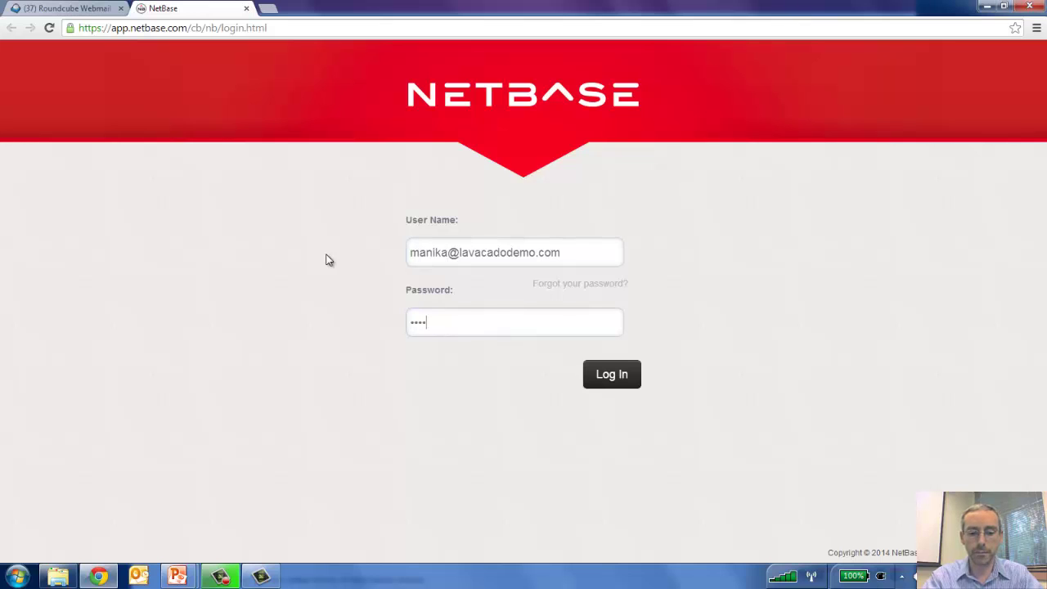
text(•••••••)
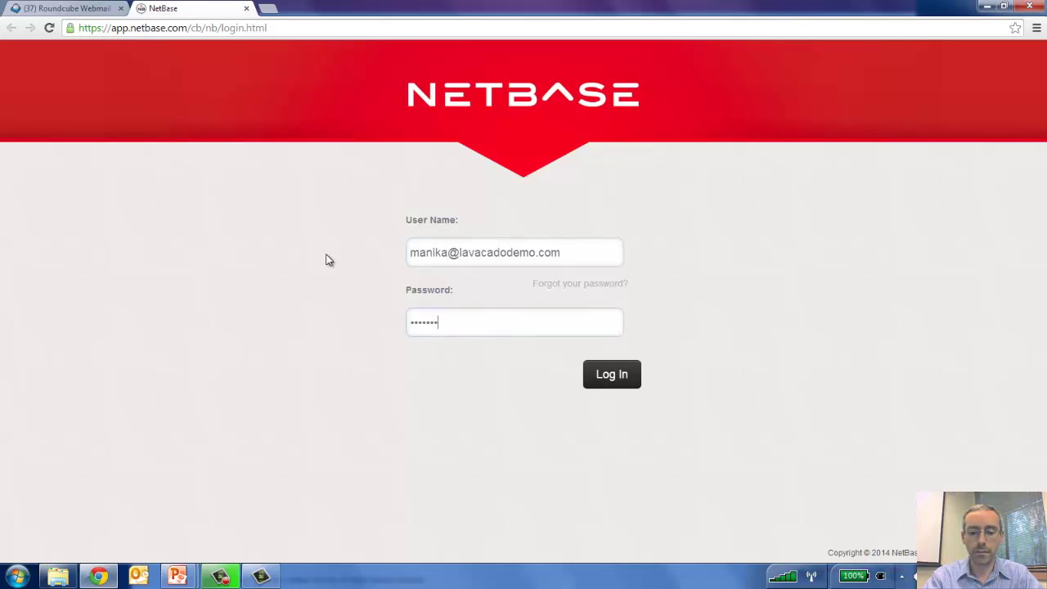
text(••••)
click(628, 374)
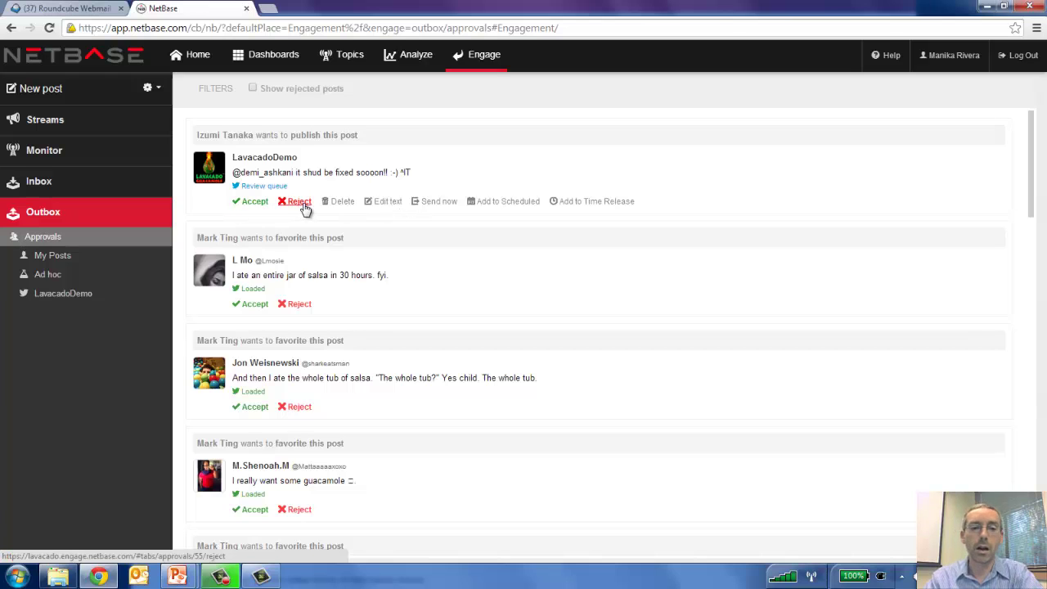
- Change the pending reply's message to "sorry for the trouble, we'll have someone look into but we think the site will be back up soon." and accept it
click(390, 202)
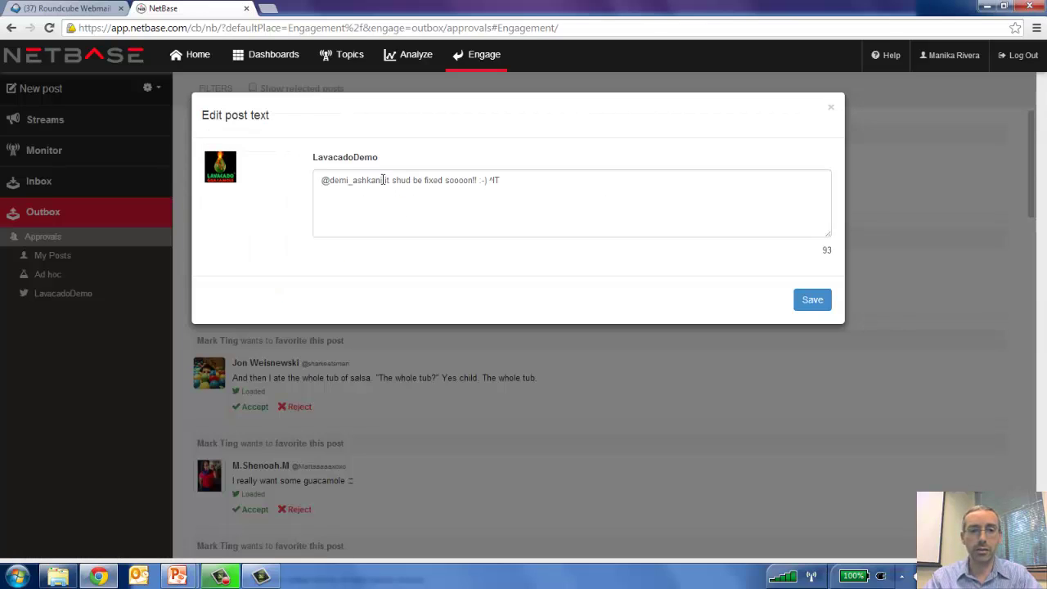
drag(385, 180, 844, 204)
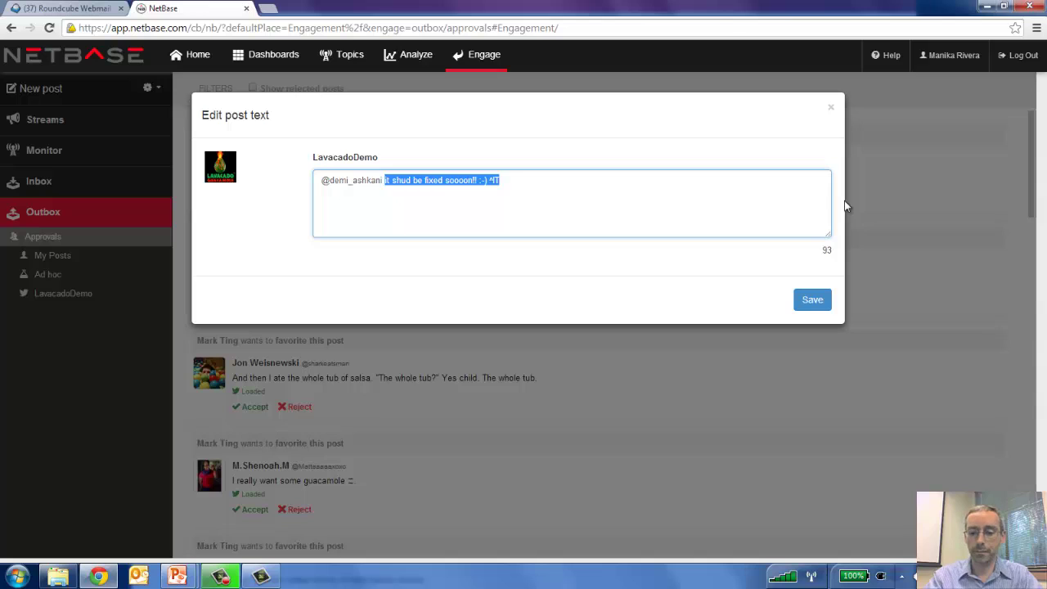
key(BackSpace)
text(sorry for the)
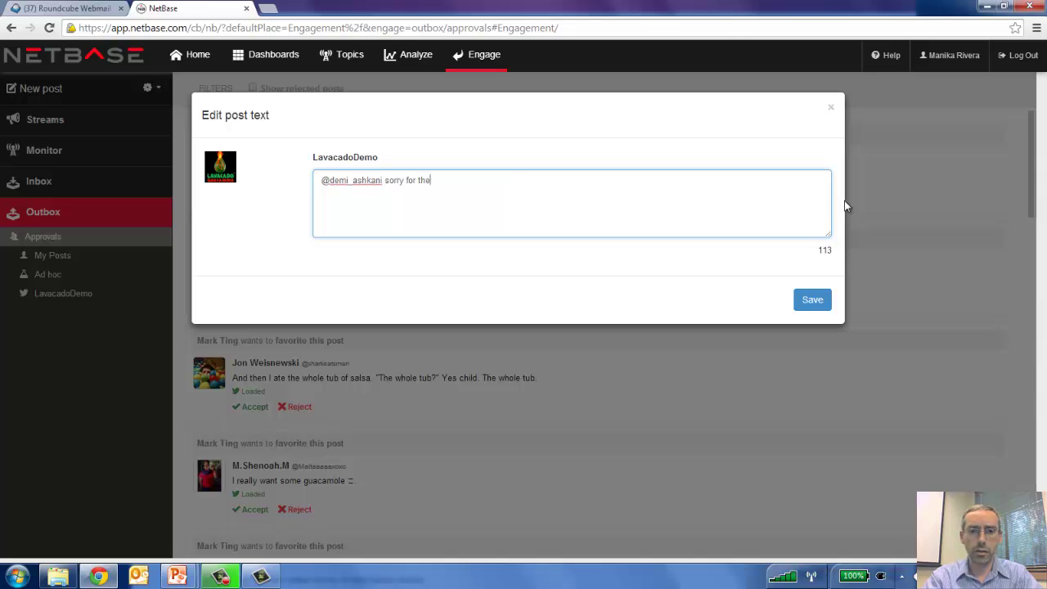
text( trouble, we'll)
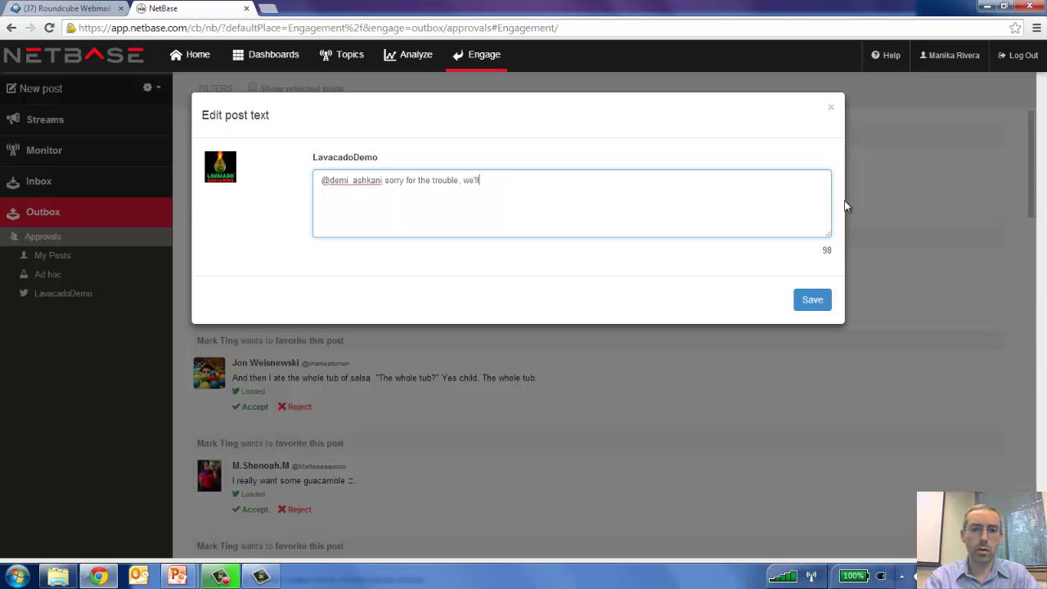
text( have someone lo)
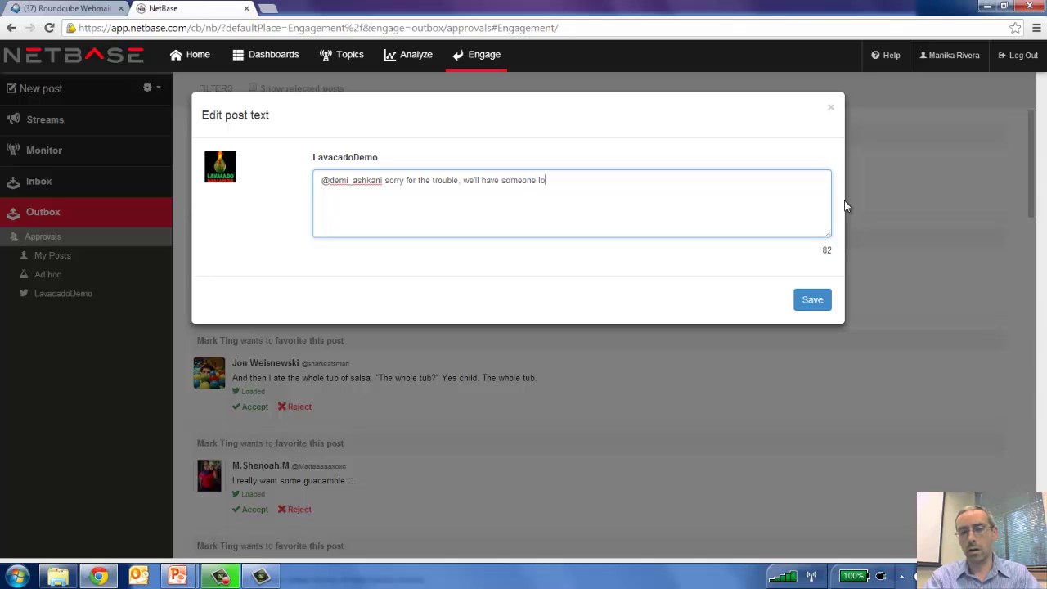
text(ok into)
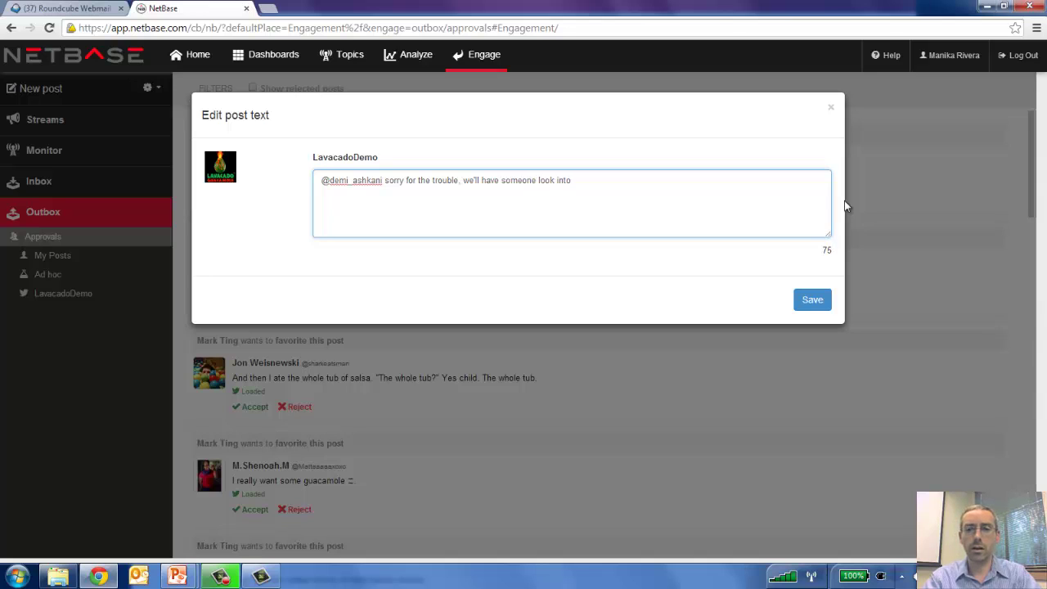
text( but we think t)
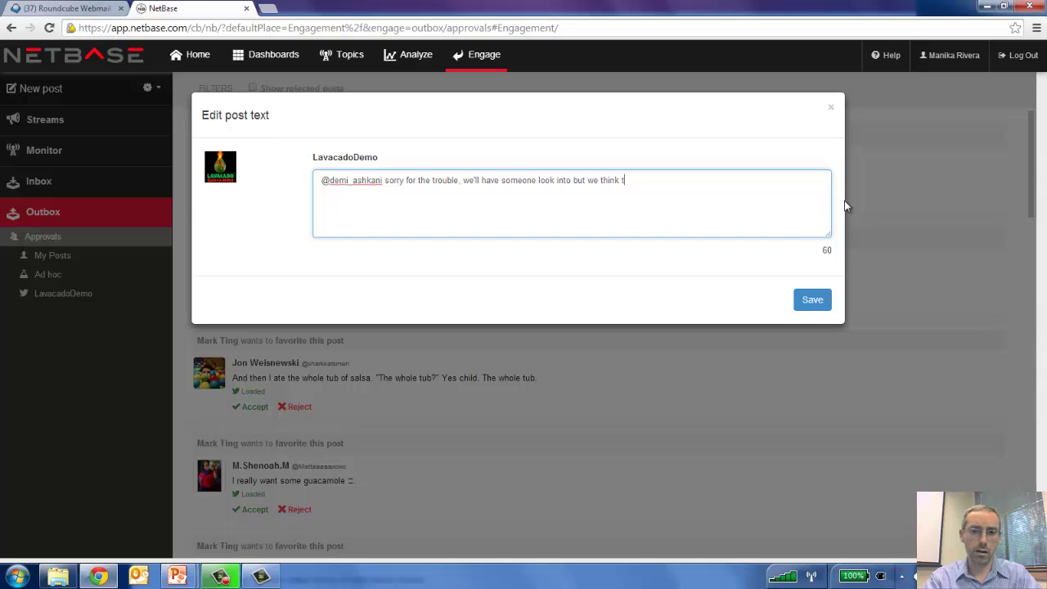
text(he site will be back up soon)
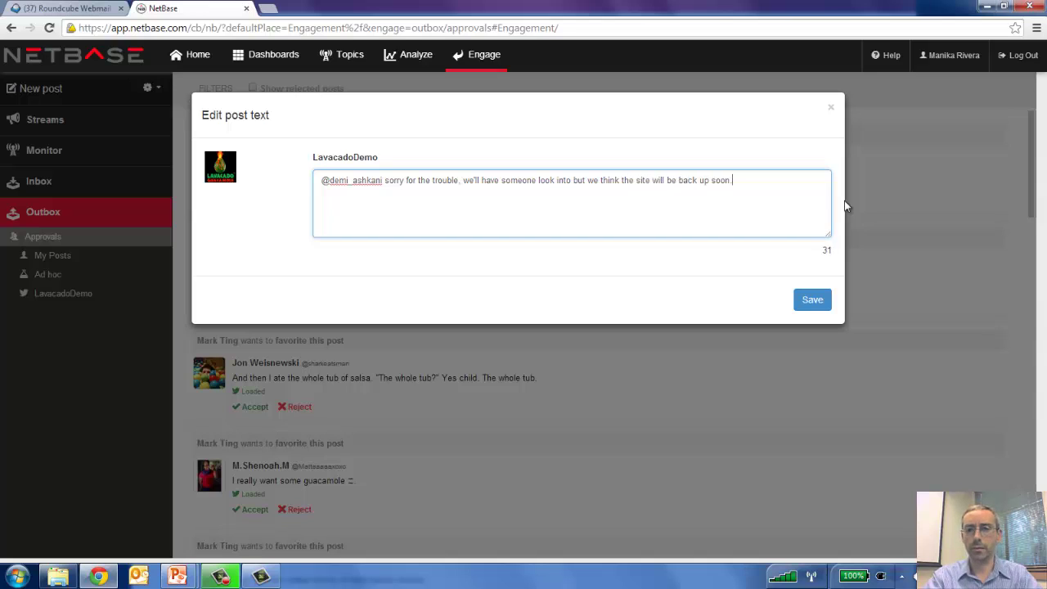
text(.)
click(813, 301)
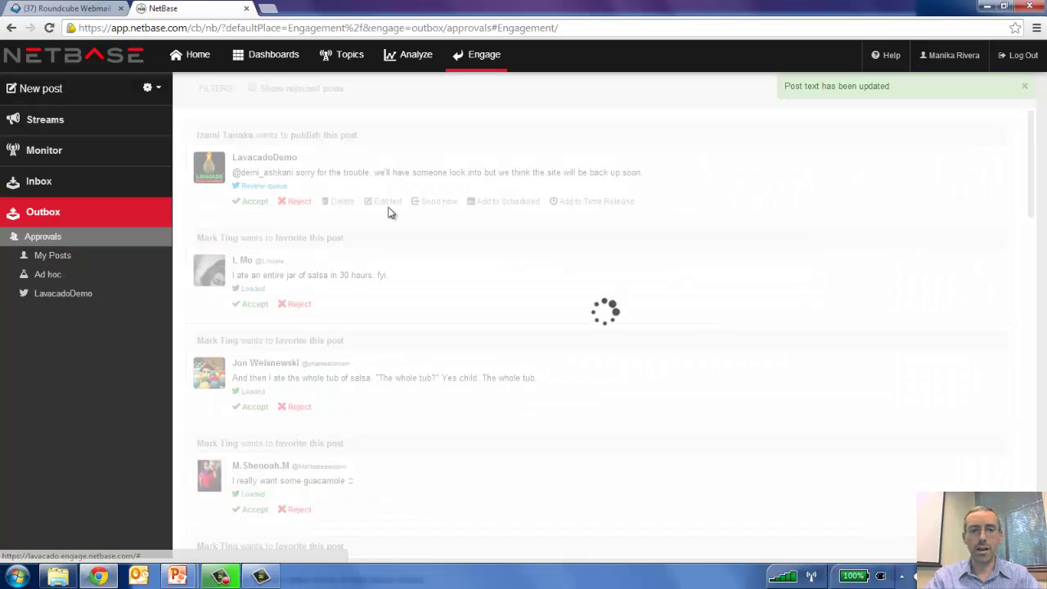
click(258, 204)
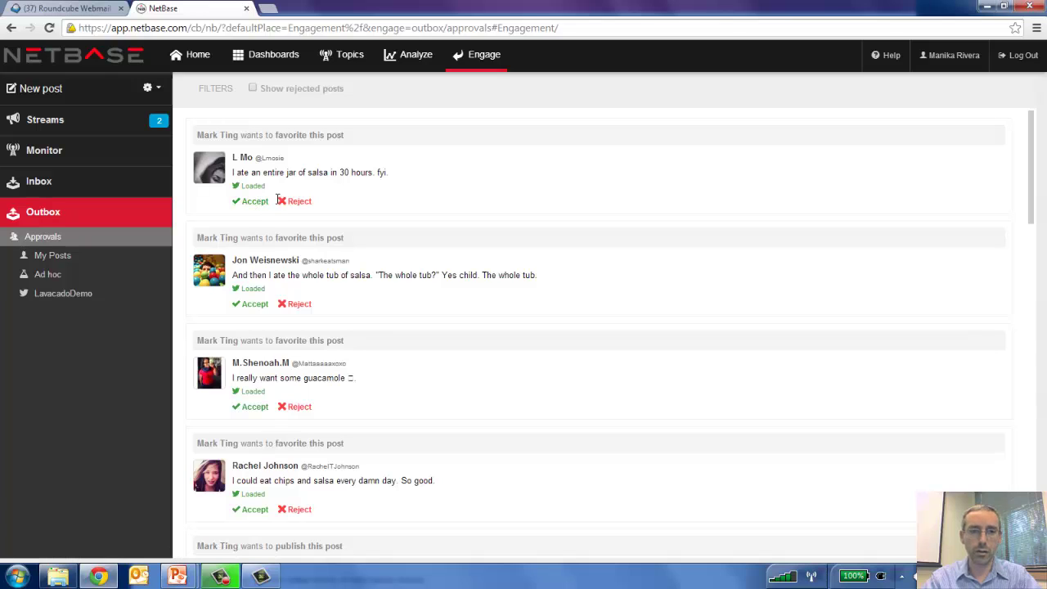
- Look through the monitored Lavacado posts and display the Lavacado (website) monitor
click(79, 156)
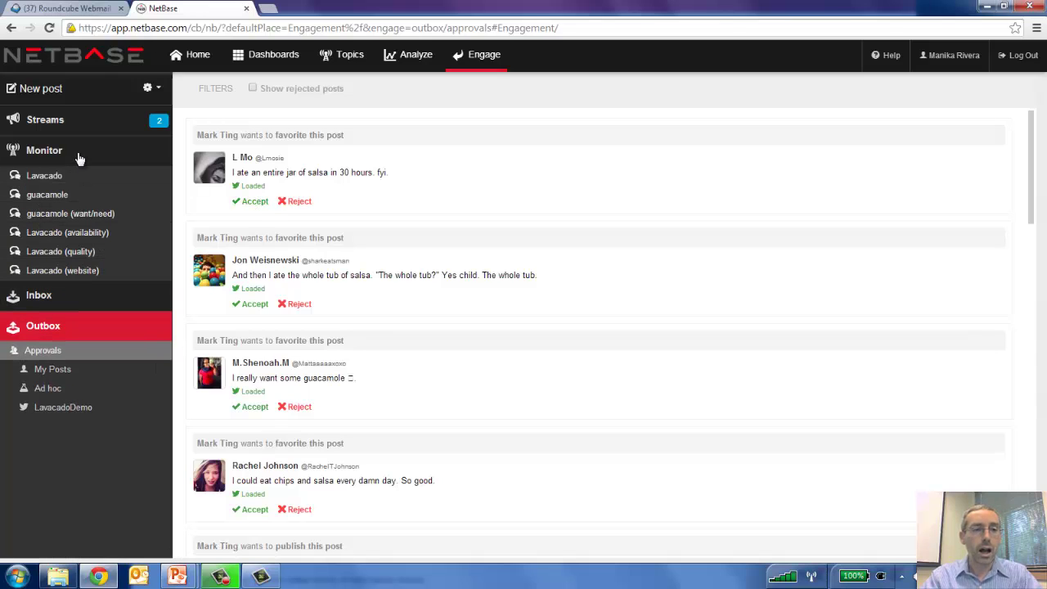
click(62, 178)
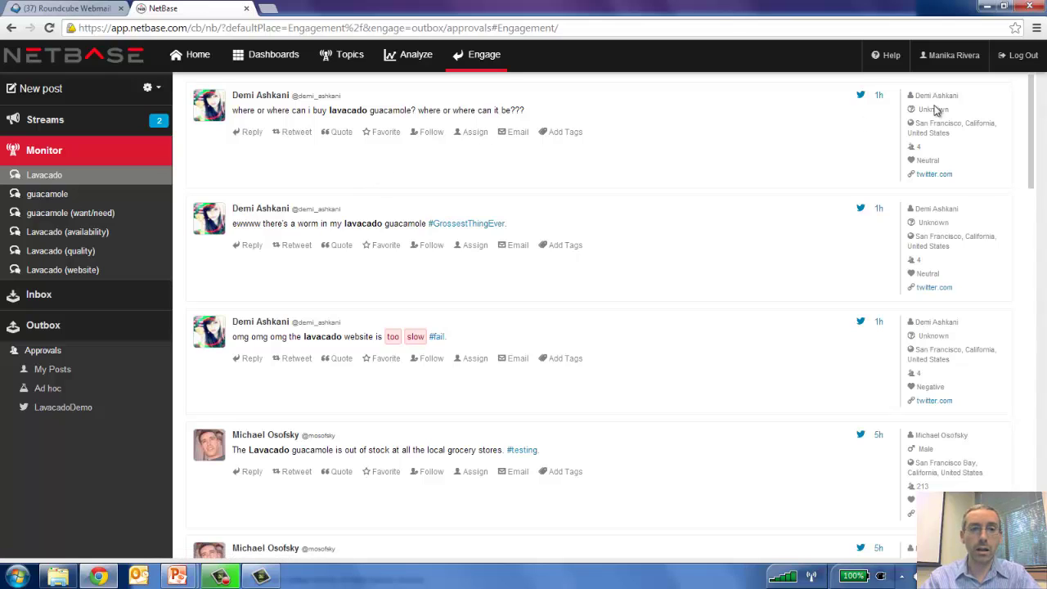
click(68, 270)
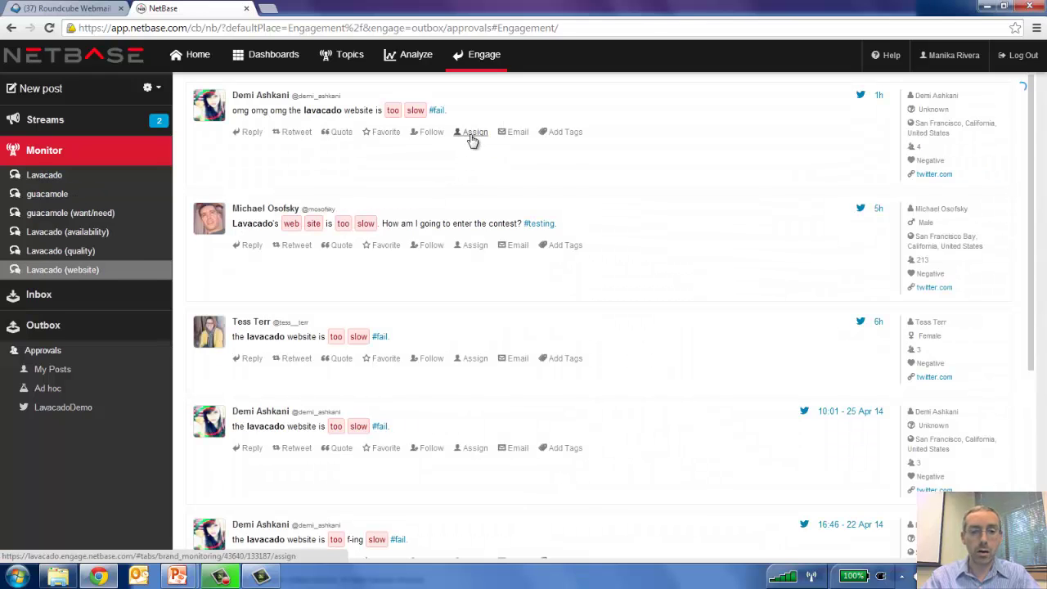
- Reassign the newest website complaint to the Marketing queue with no individual assignee and set its priority to high
click(472, 136)
click(438, 282)
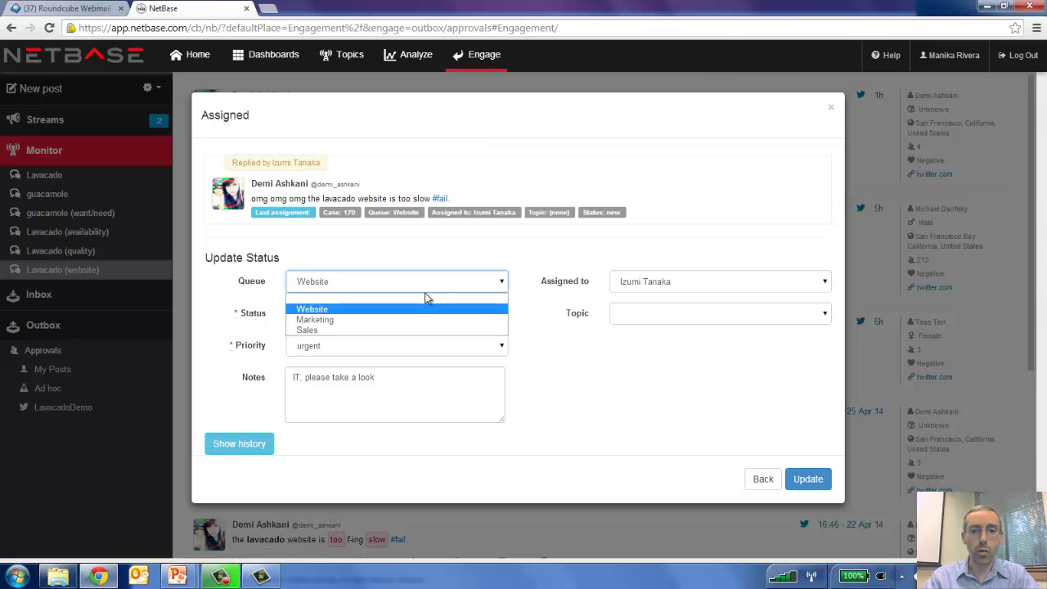
click(387, 320)
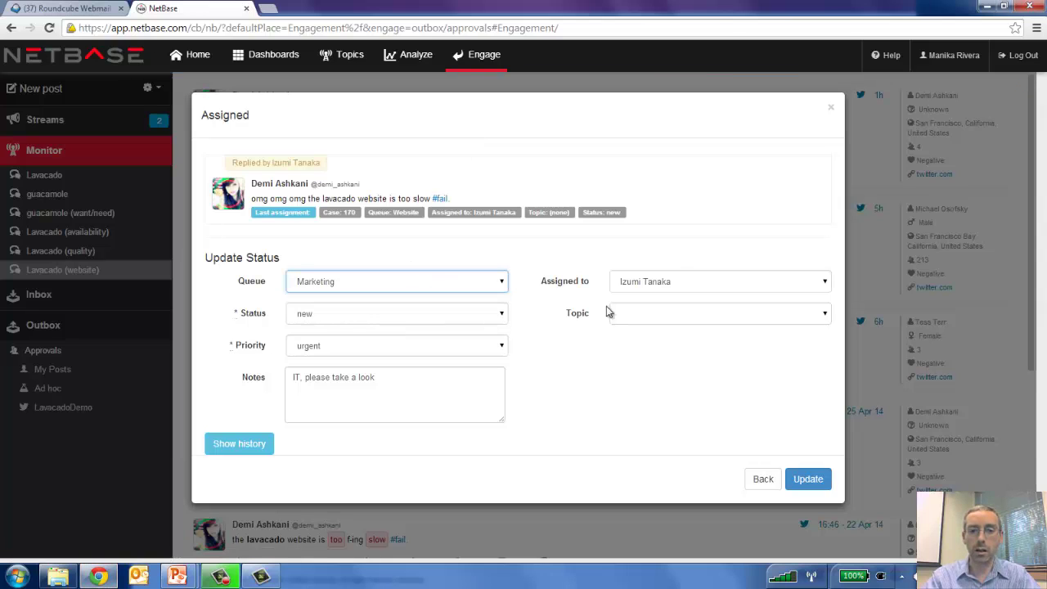
click(678, 278)
click(678, 298)
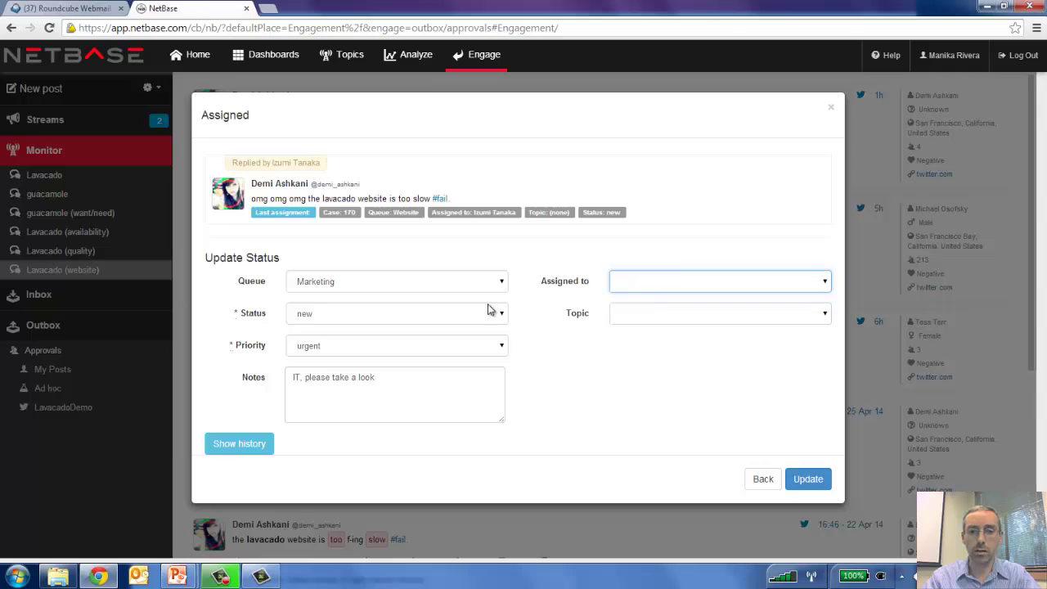
click(360, 350)
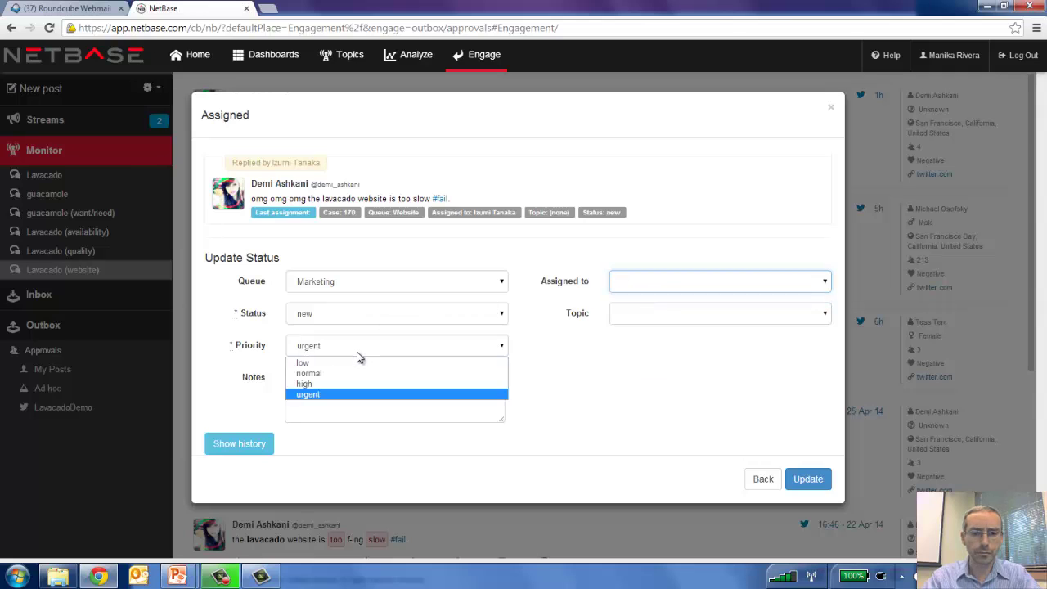
click(327, 384)
- Replace the assignment notes with "Marketing, can you offer another way to enter the contest?" and update the assignment
text(IT, please take a look)
key(ctrl+a)
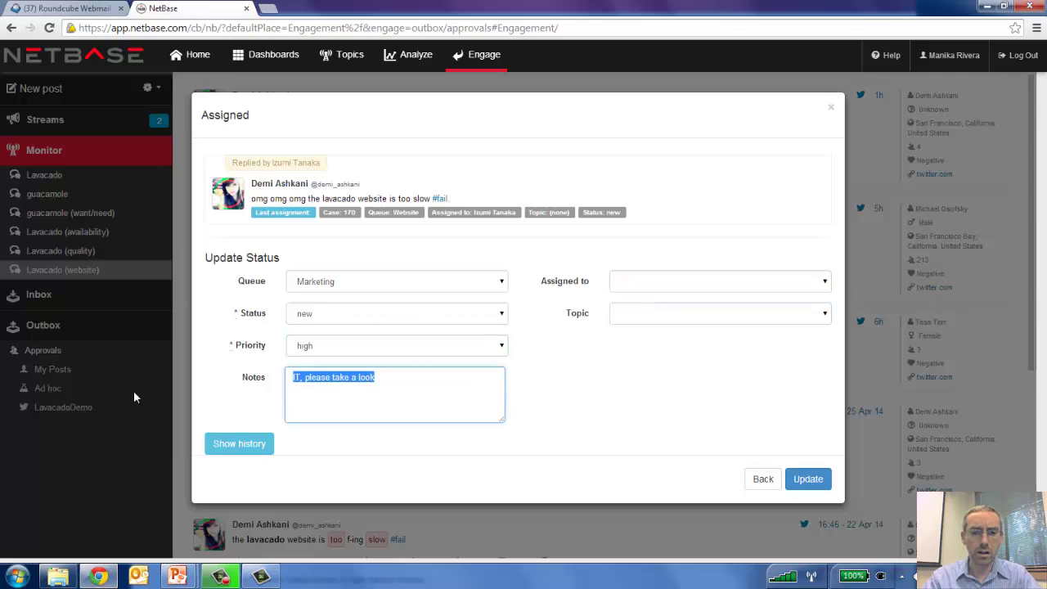
text(Marketing)
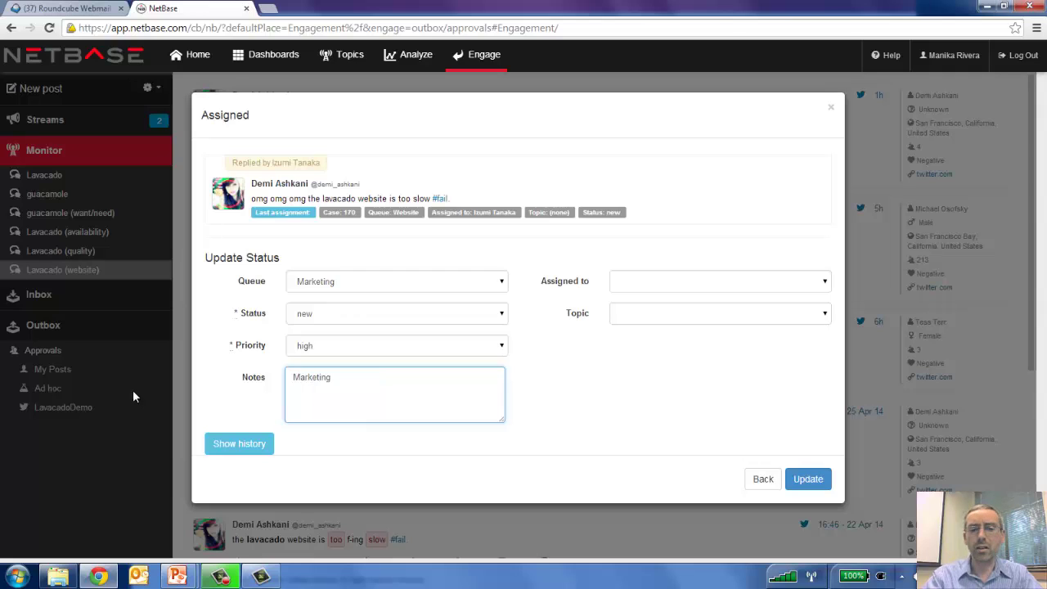
text(, can you)
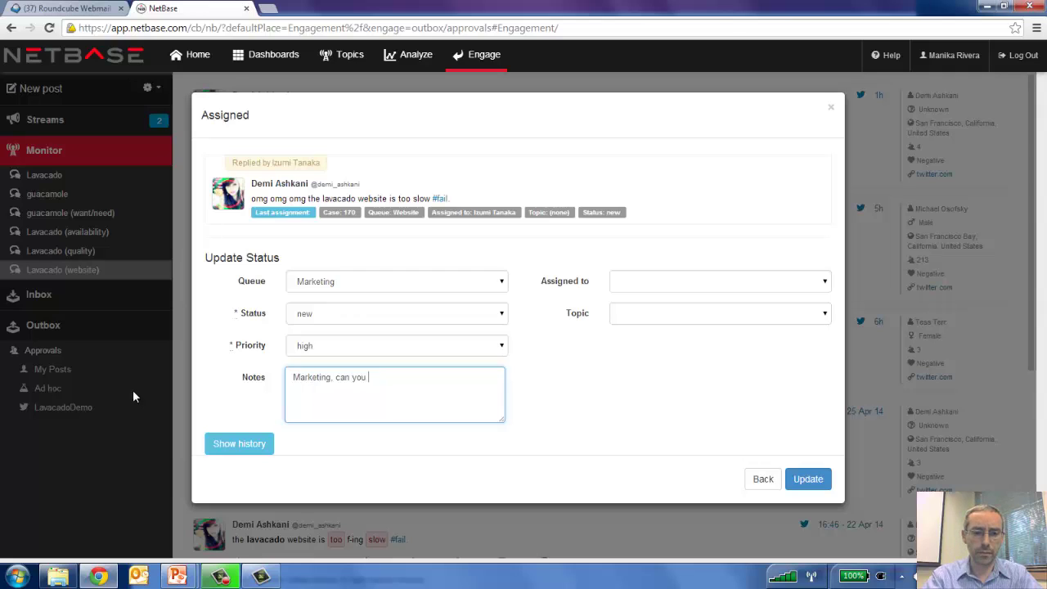
text( offer another wa)
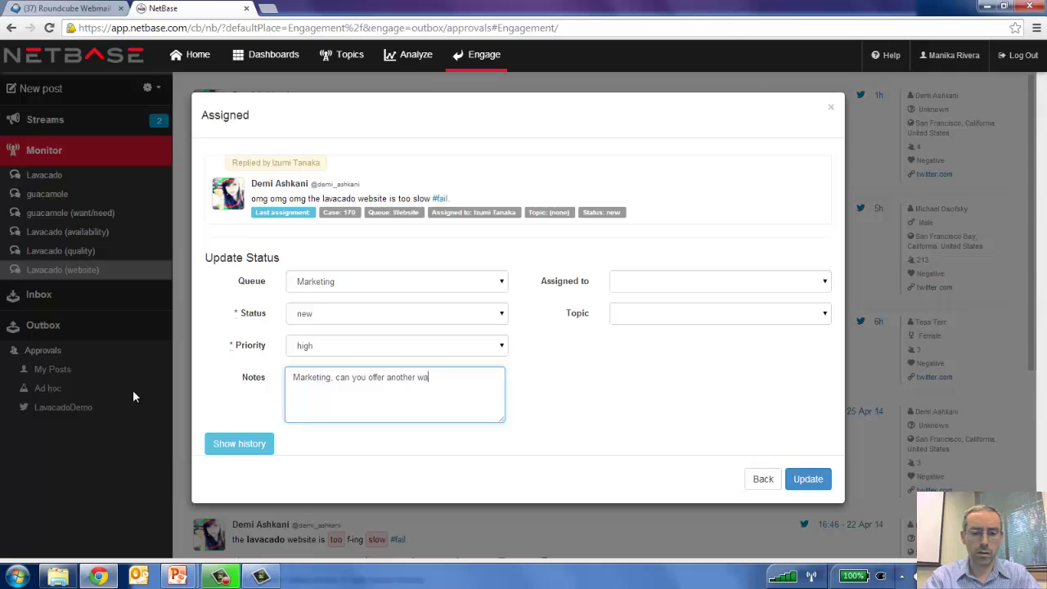
text(y to enter the contest?)
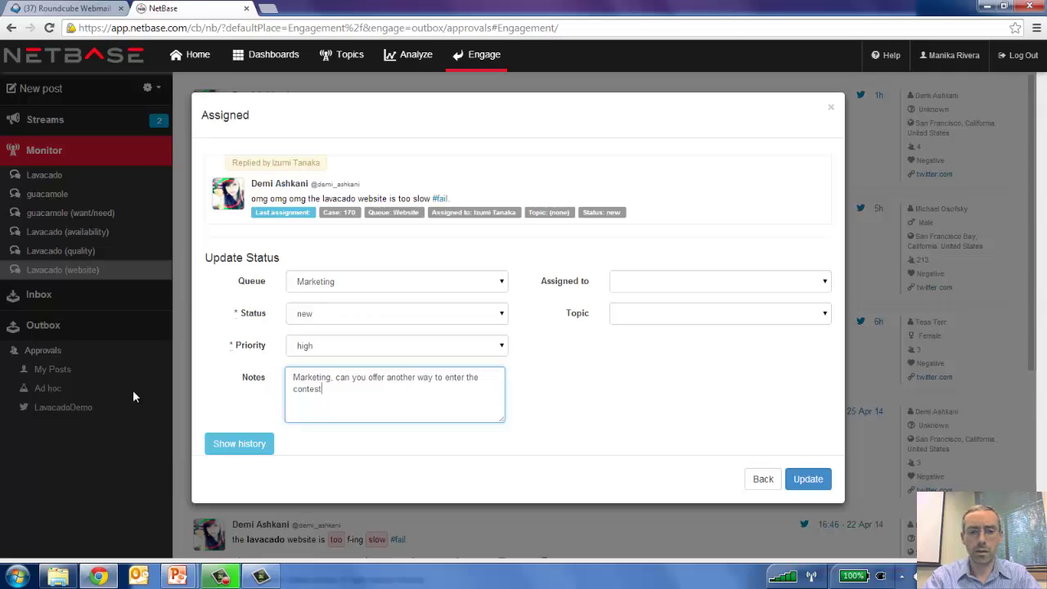
click(802, 483)
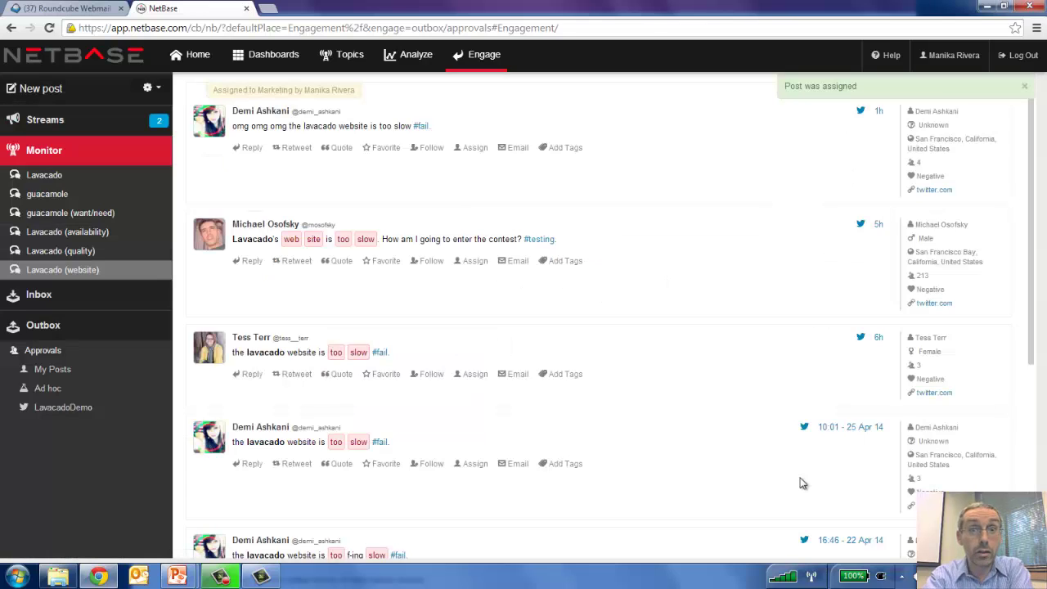
- Log out of the approver's accounts in both NetBase and Roundcube webmail
click(1025, 59)
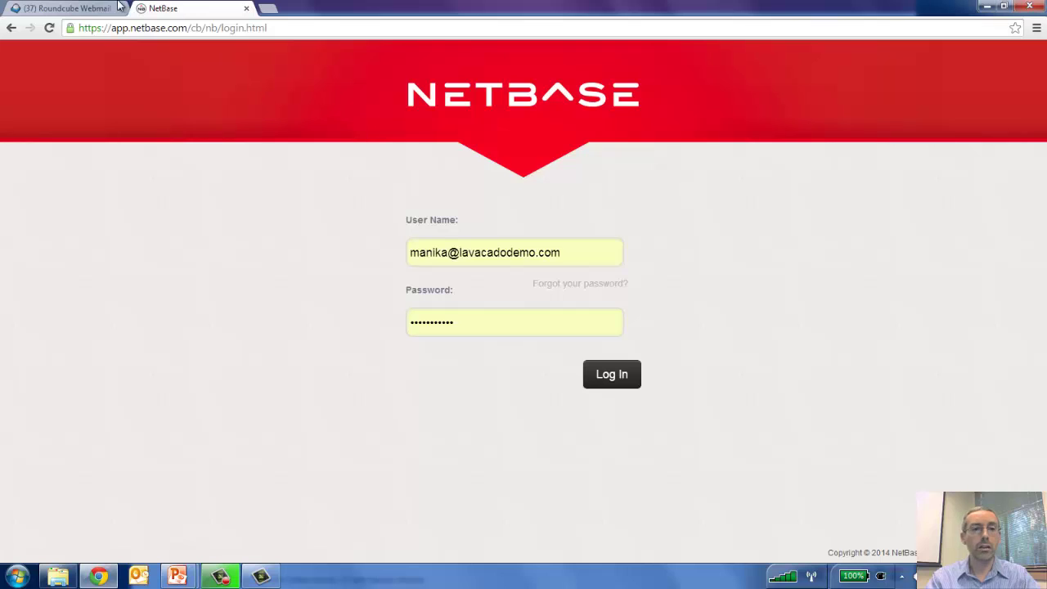
key(ctrl+shift+Tab)
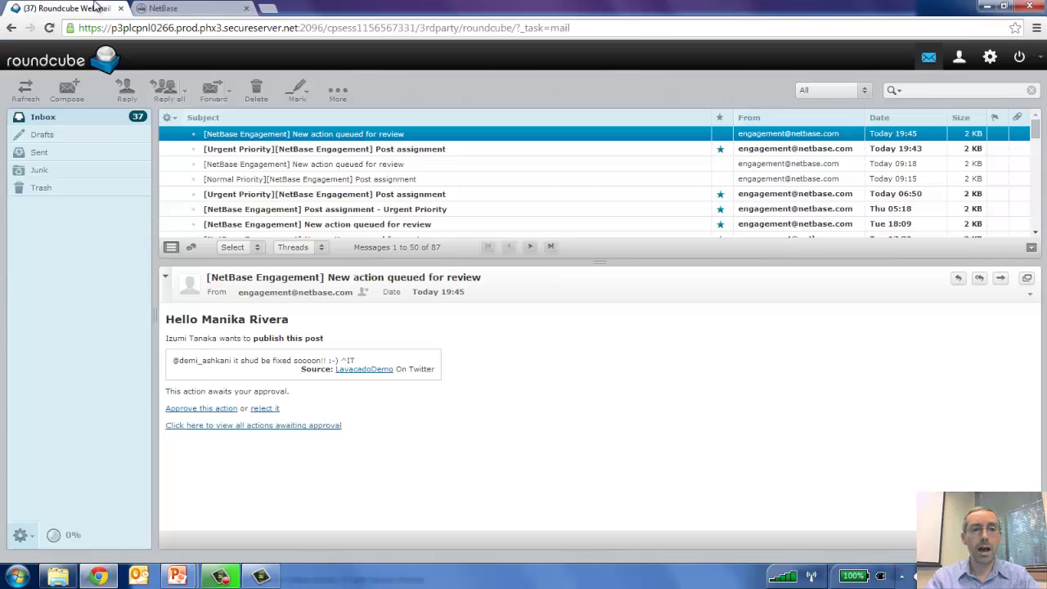
click(1019, 57)
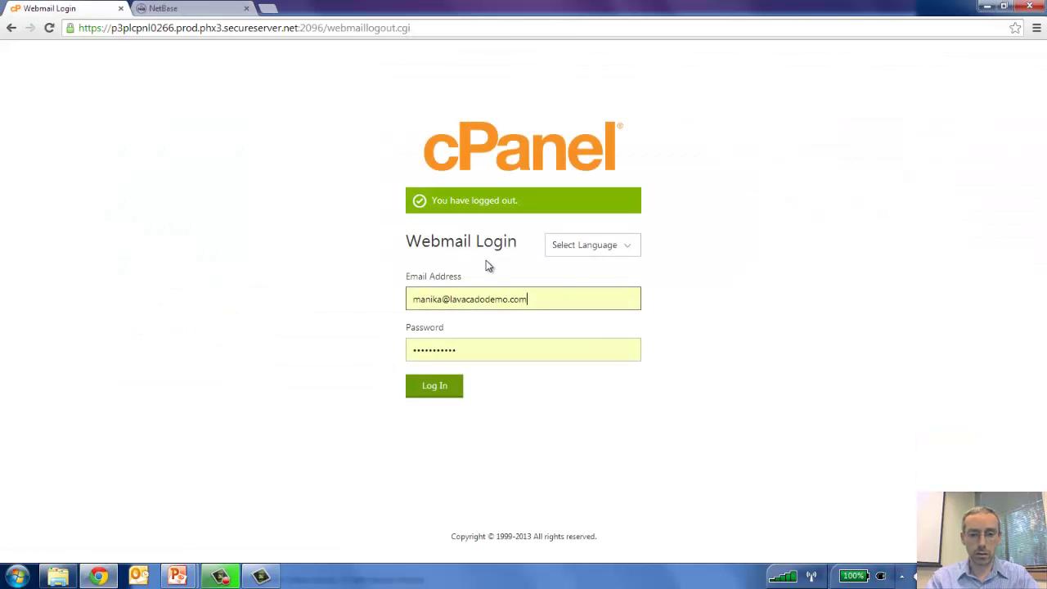
- Log in to webmail with the marketing team member's email address and account password
double_click(440, 298)
text(mark)
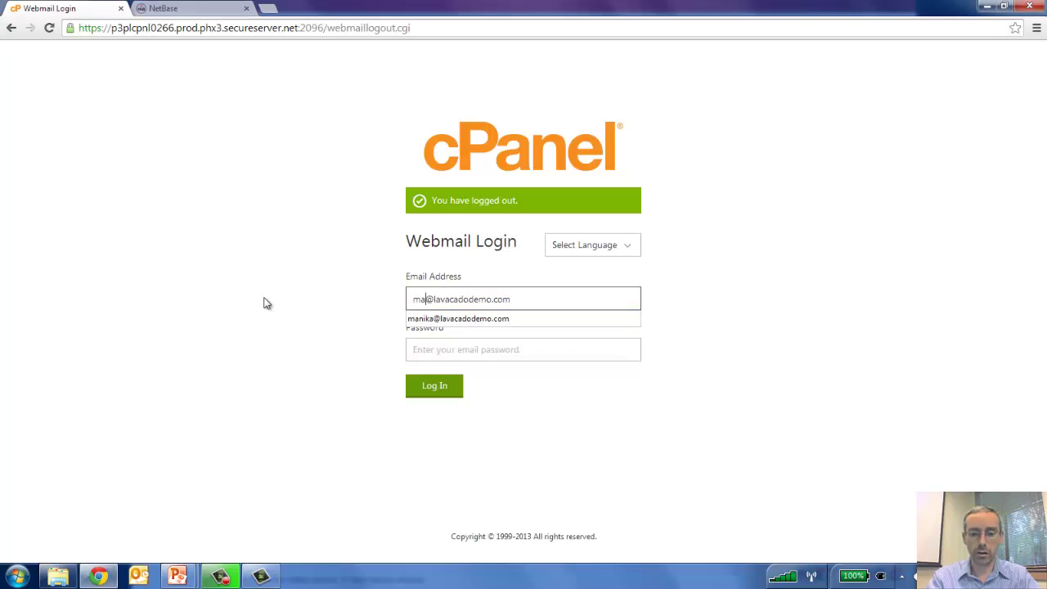
key(Tab)
text(******)
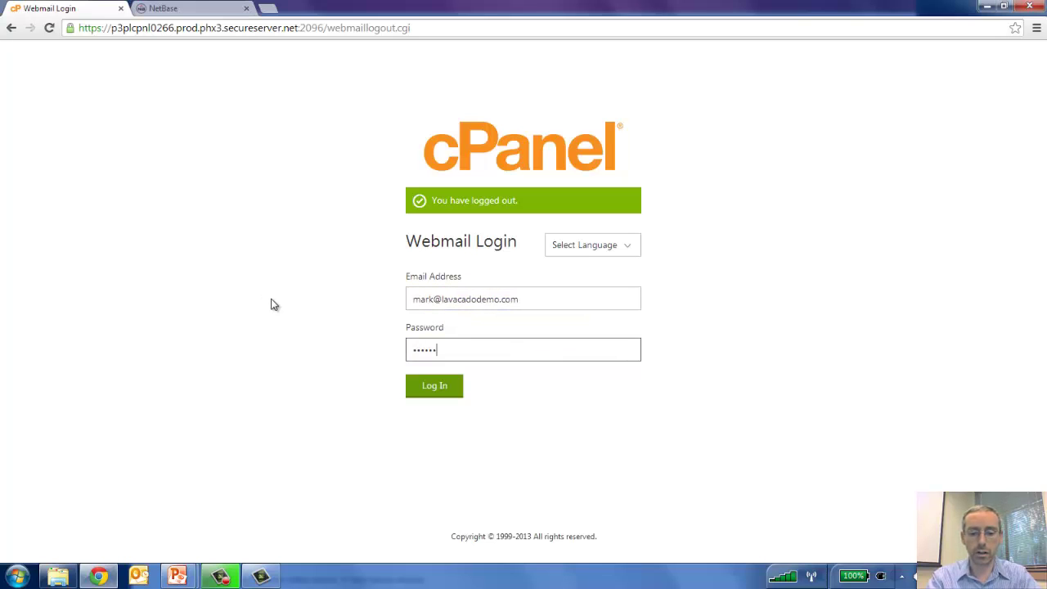
text(****)
click(444, 389)
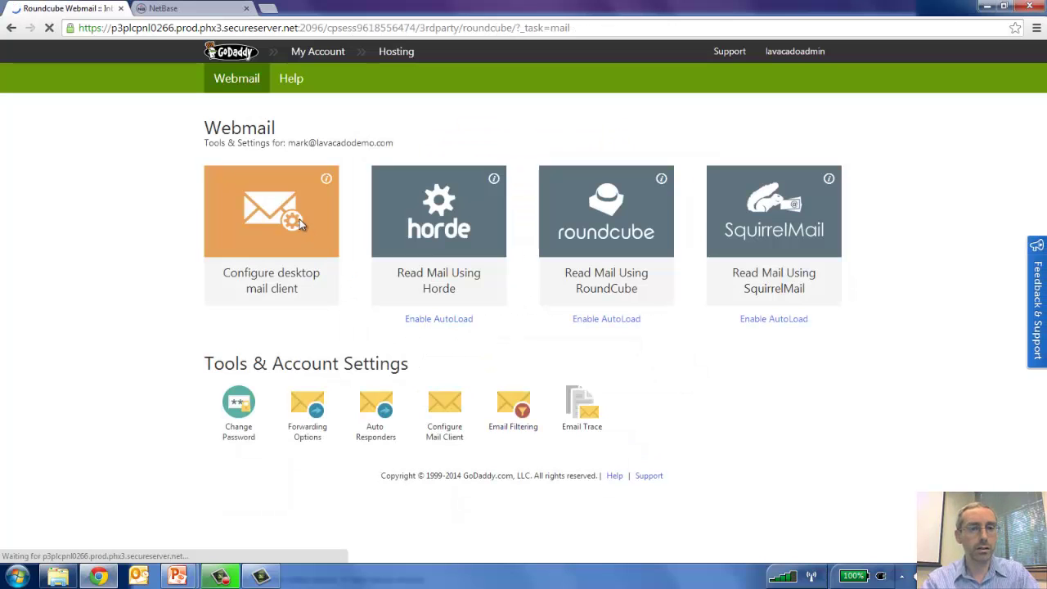
- Read the newest "[High Priority][NetBase Engagement] Post assignment" email in the Roundcube inbox
click(193, 9)
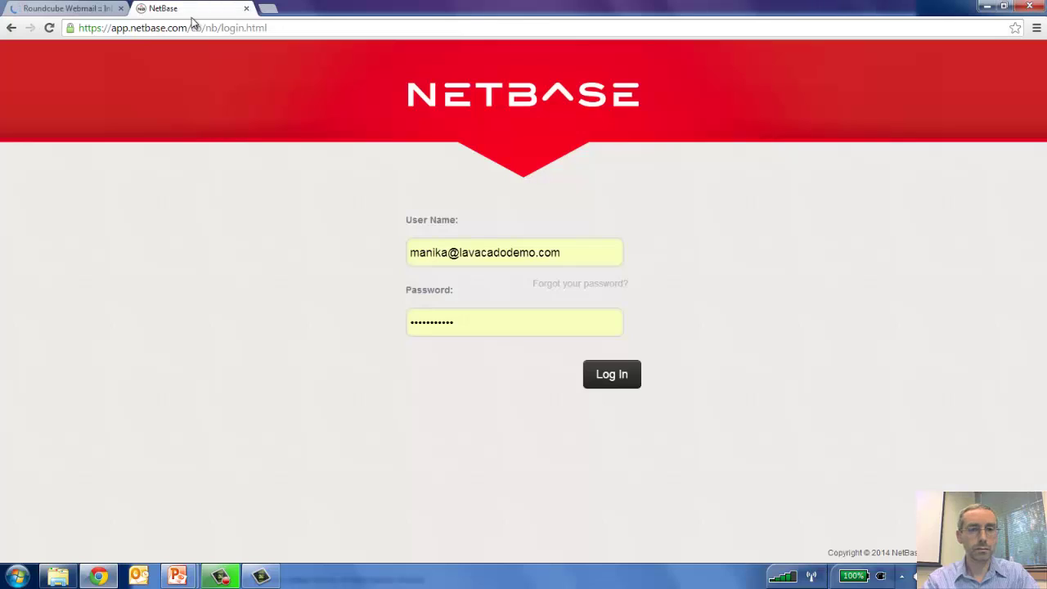
click(35, 5)
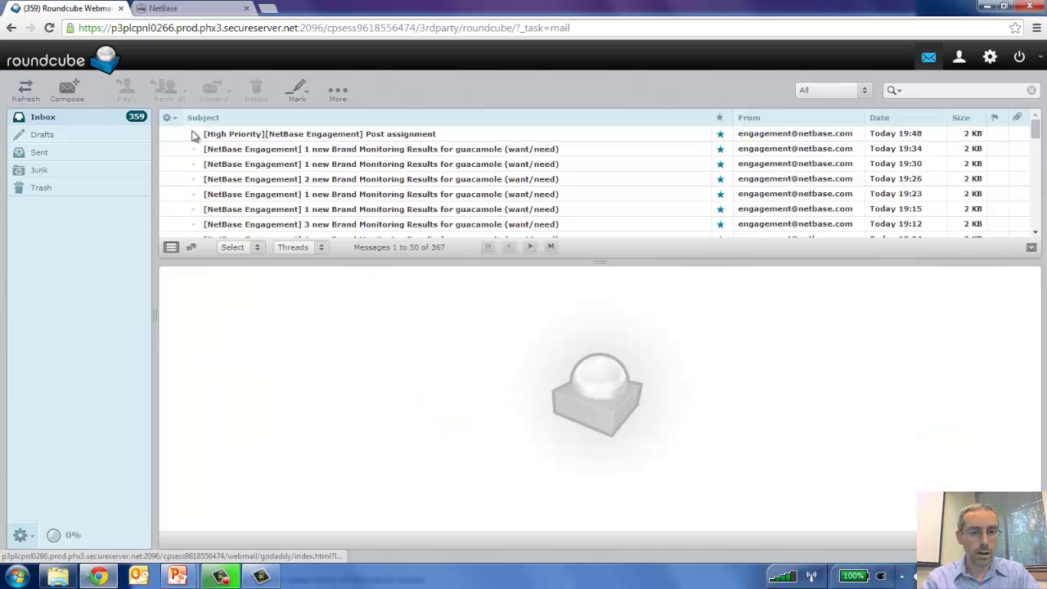
click(396, 135)
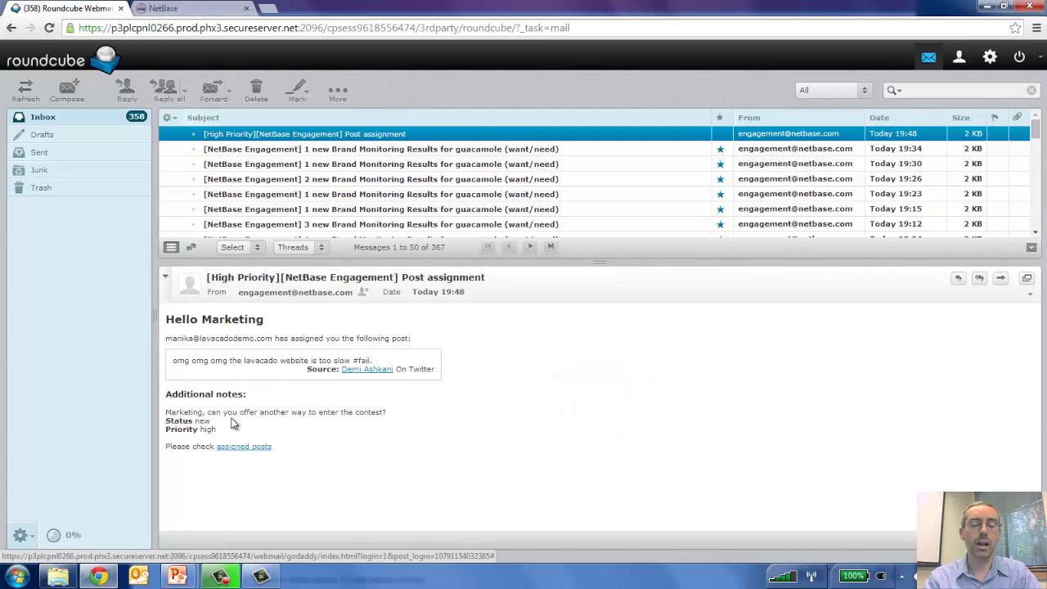
- Switch to NetBase and log in with the marketing team member's user name and account password
click(194, 15)
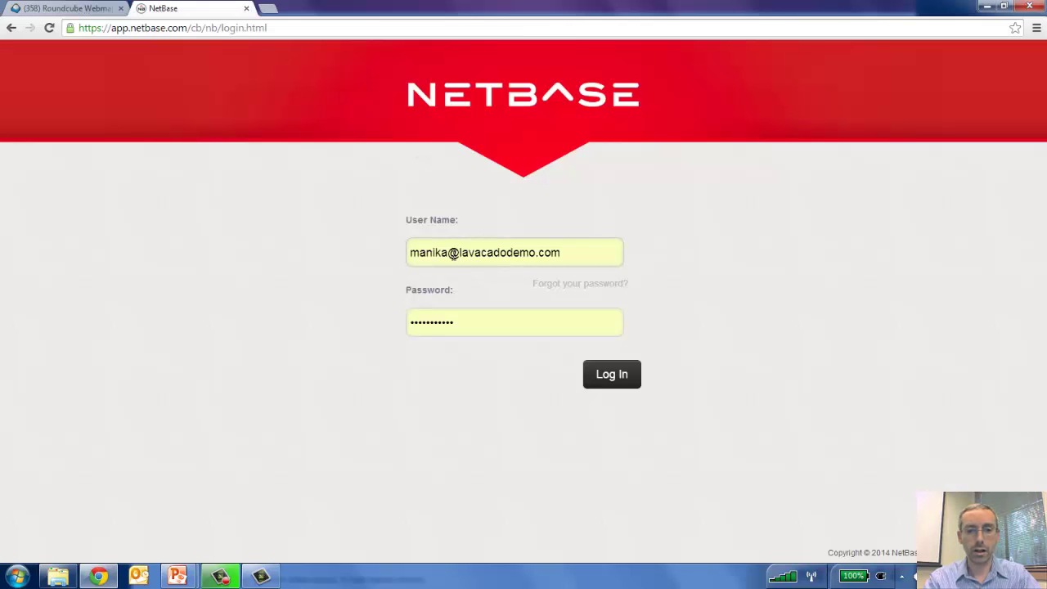
drag(452, 253, 362, 250)
text(mark)
key(Tab)
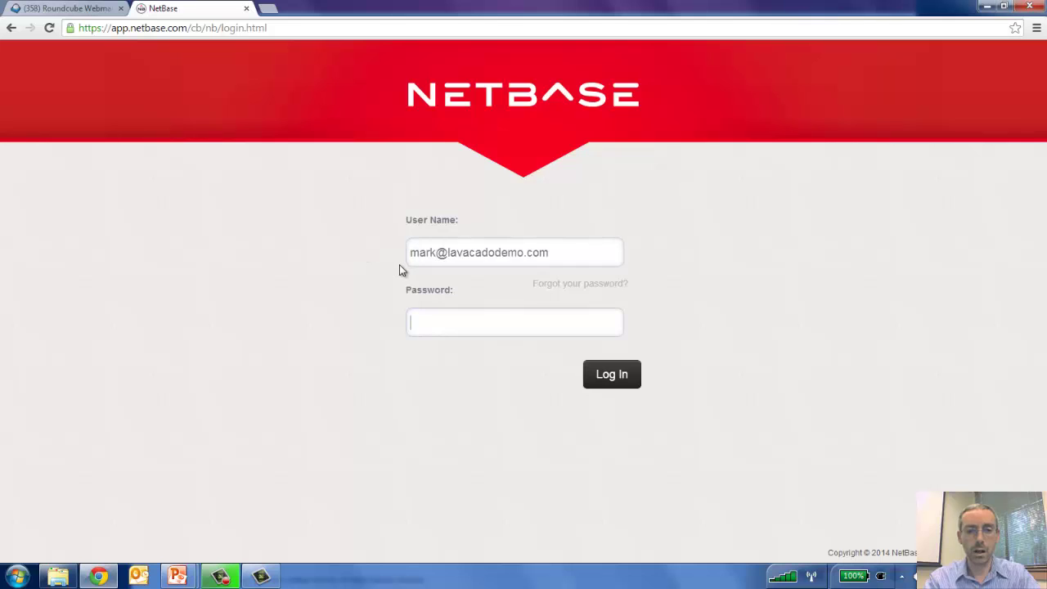
text(***********)
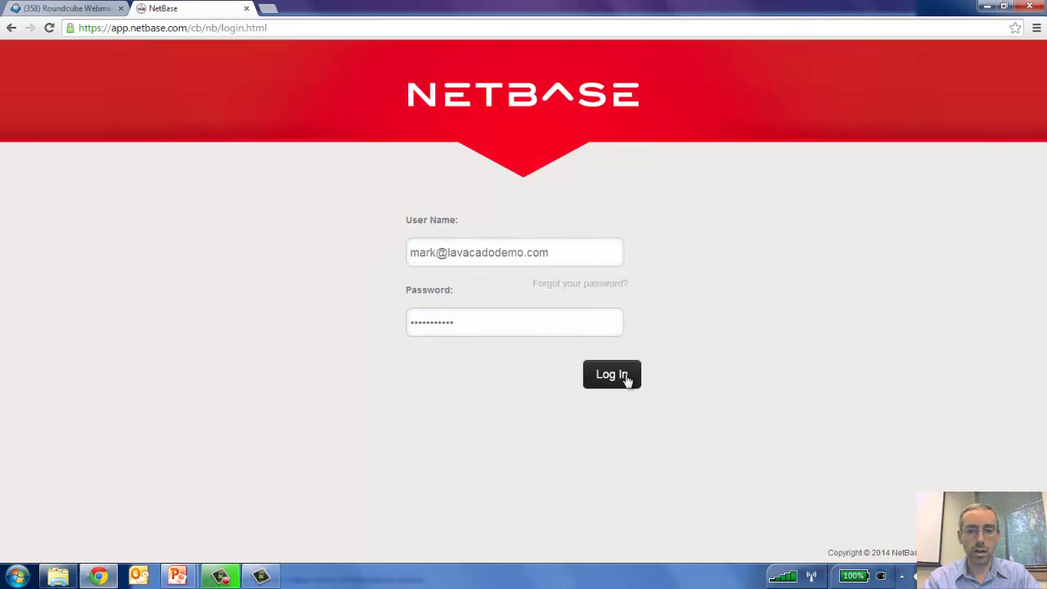
click(627, 380)
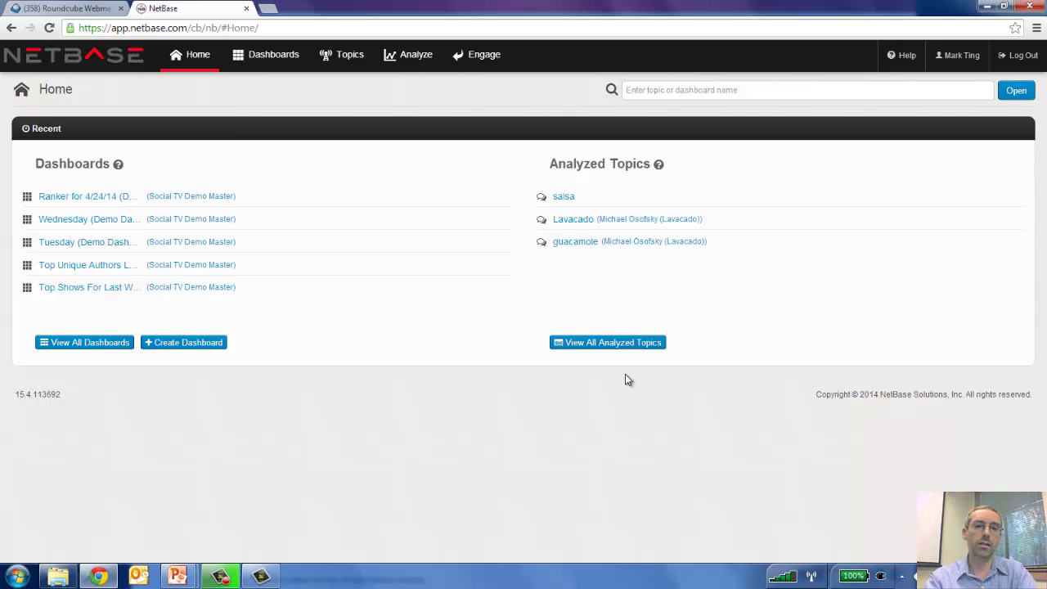
- Show the Engage inbox assignments made by this account and filter them to the Marketing queue
click(477, 57)
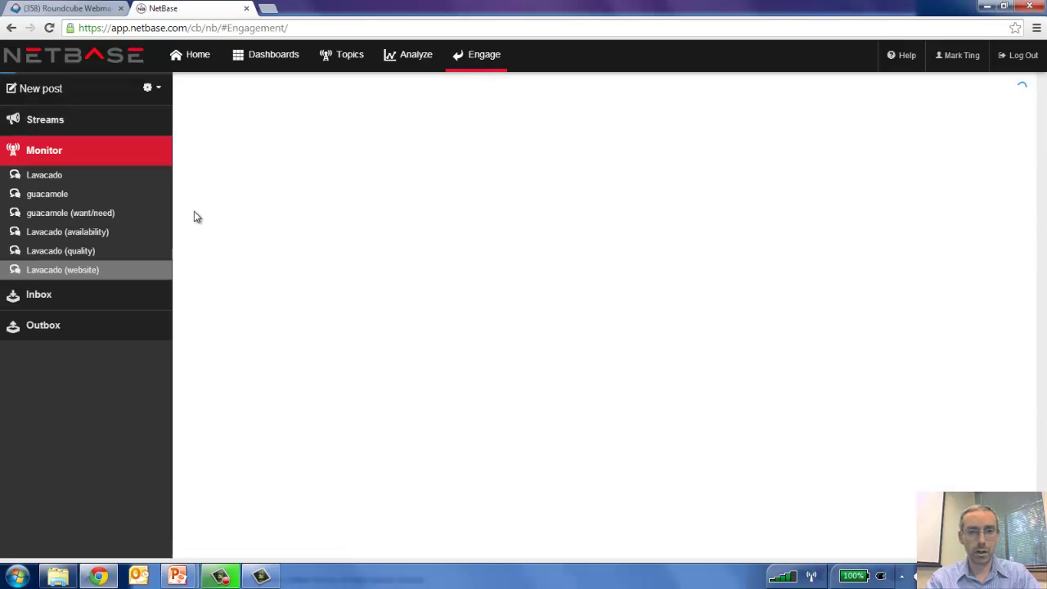
click(57, 301)
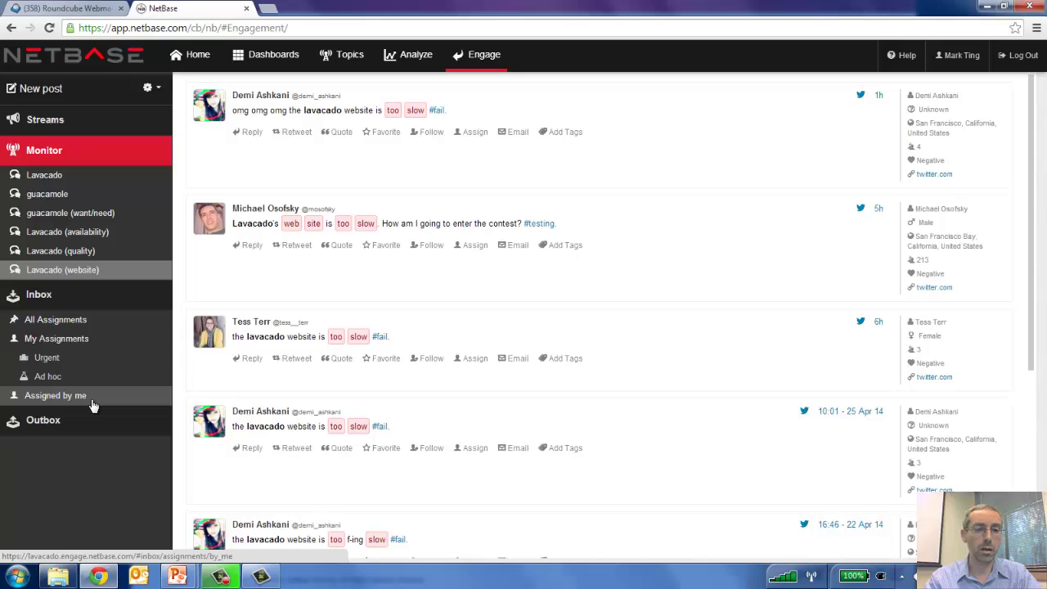
click(55, 395)
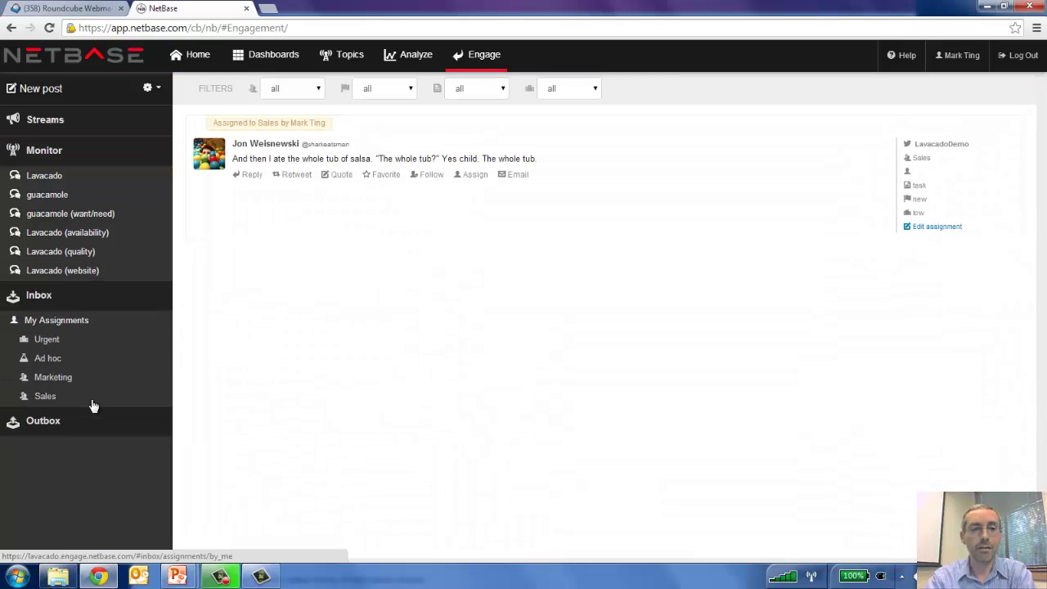
click(318, 90)
click(316, 115)
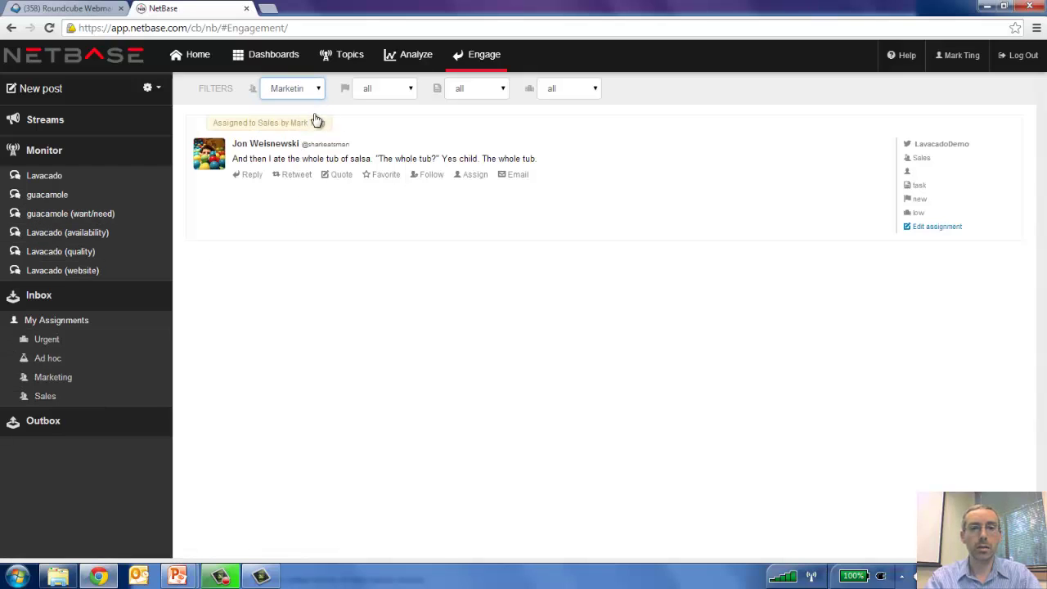
- Try filtering the Marketing assignments by the open status, and reset the status filter to all
click(413, 91)
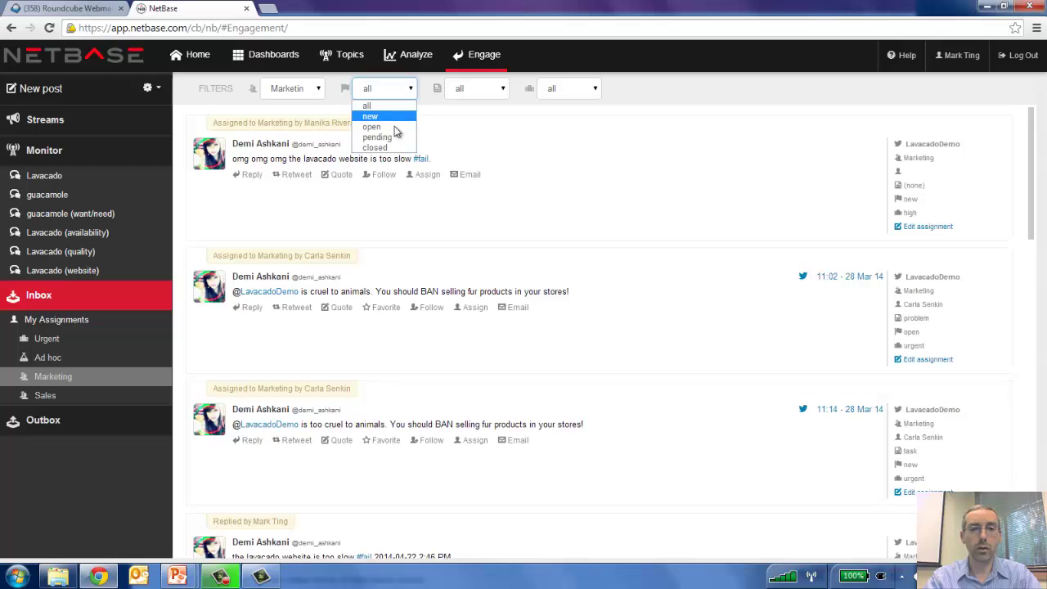
click(381, 127)
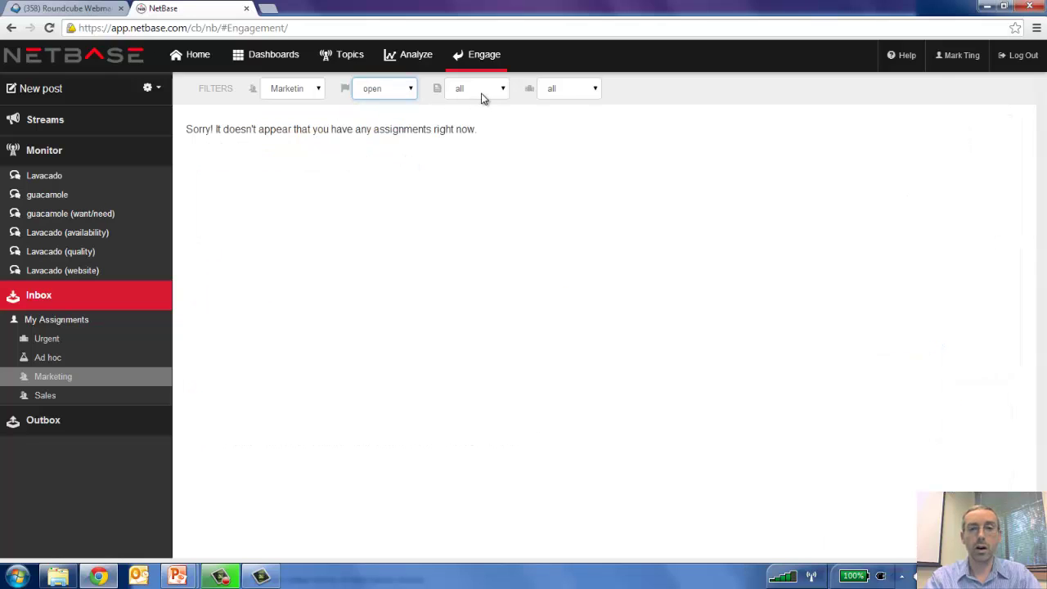
click(481, 92)
click(409, 90)
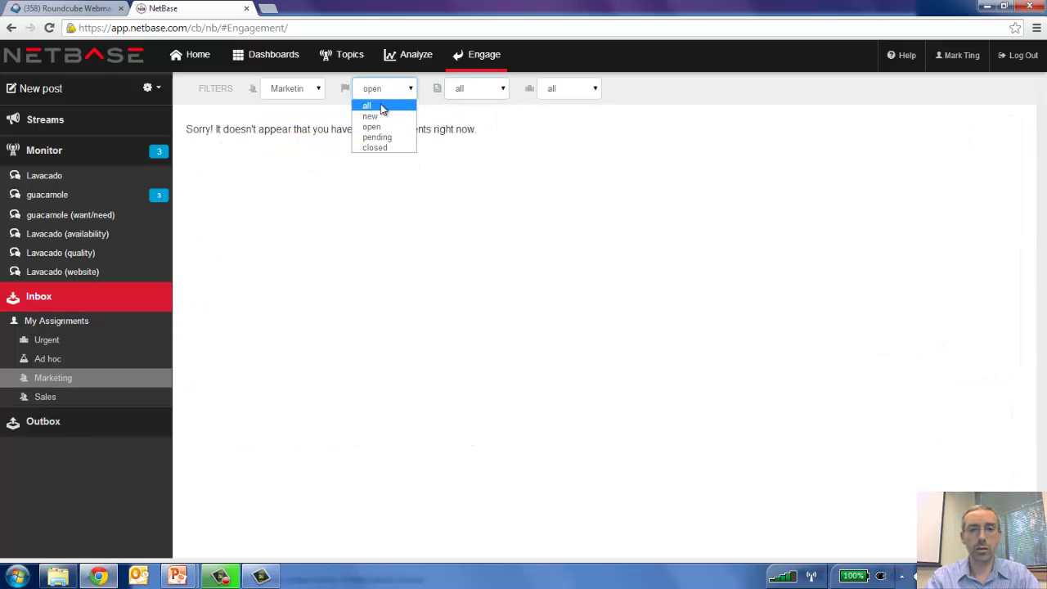
click(383, 105)
- Filter the Marketing assignments to high priority
click(566, 90)
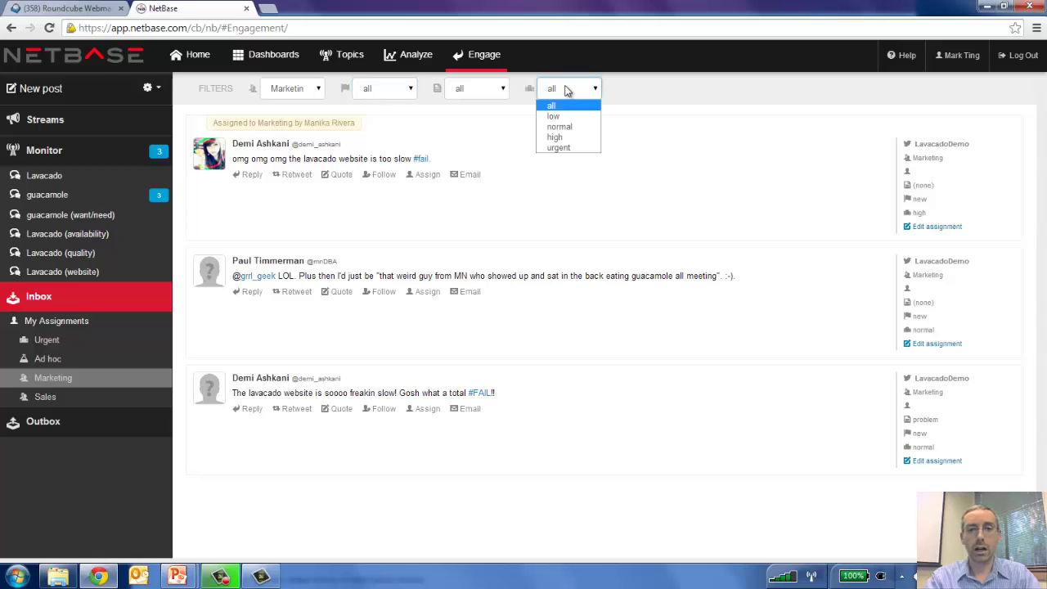
click(558, 137)
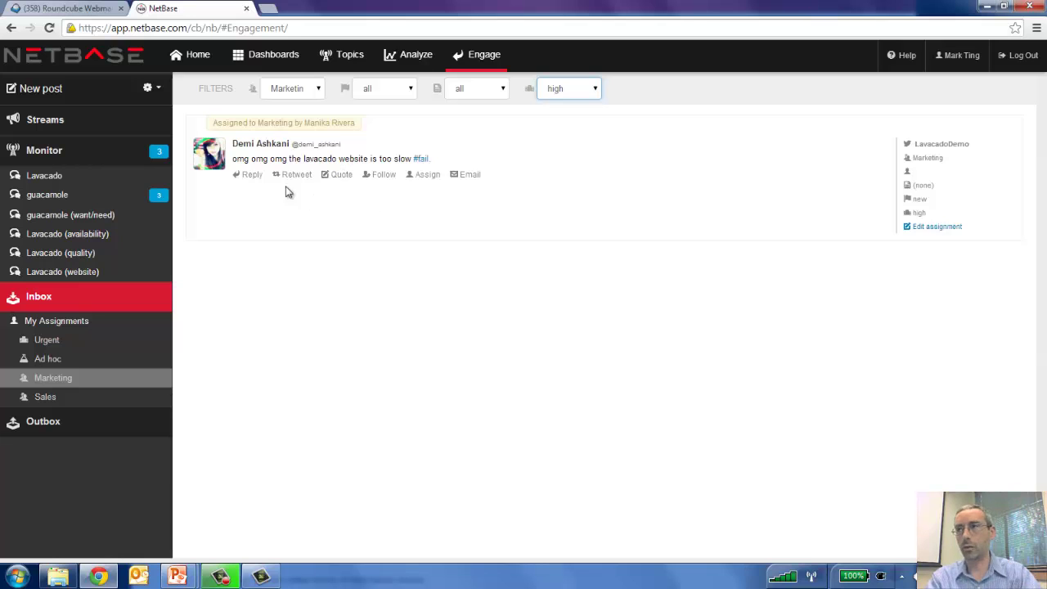
- Publish a reply to the website complaint using the Alternate Contest Entry canned response, and view it in the LavacadoDemo approvals outbox
click(252, 174)
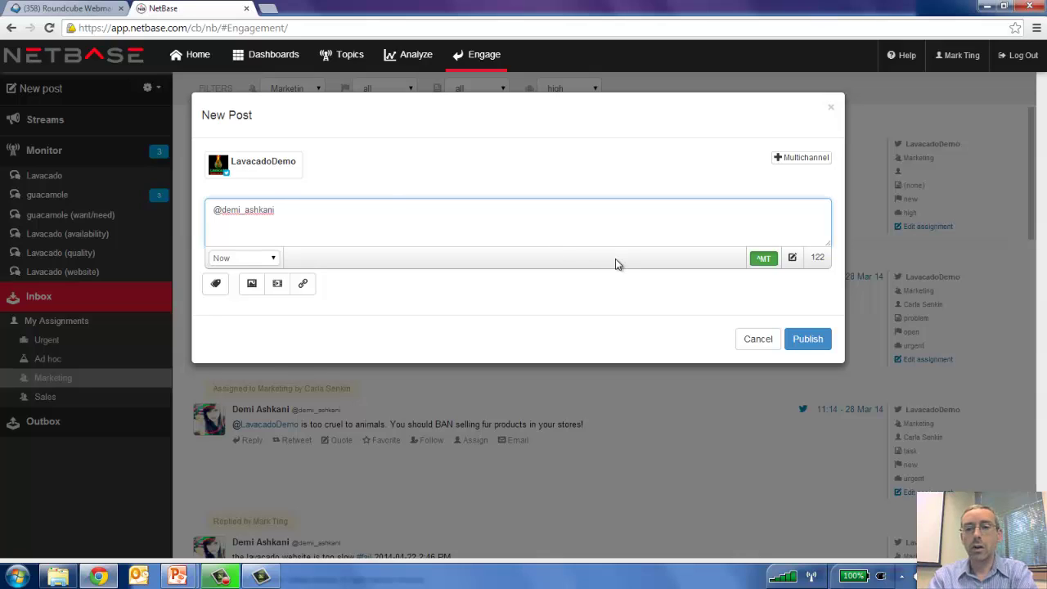
text(ljlajdflkajsdlkjljlkj)
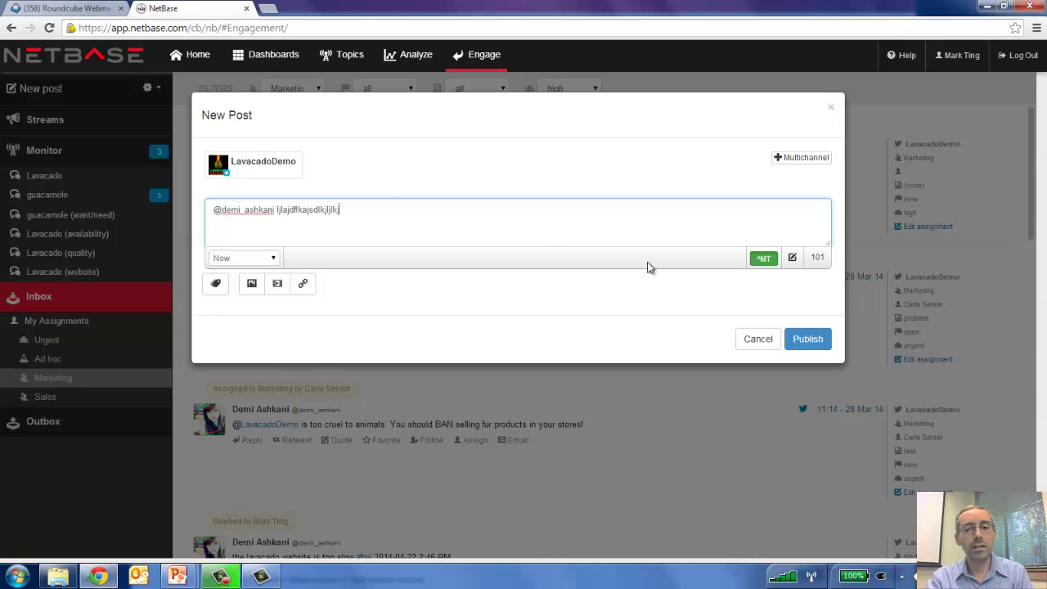
click(797, 265)
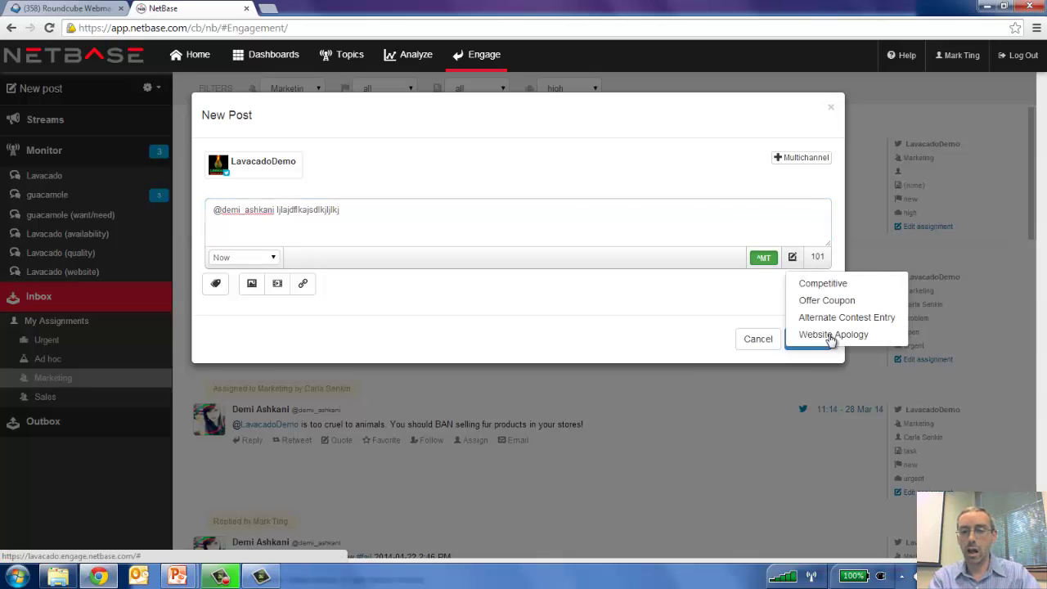
click(826, 318)
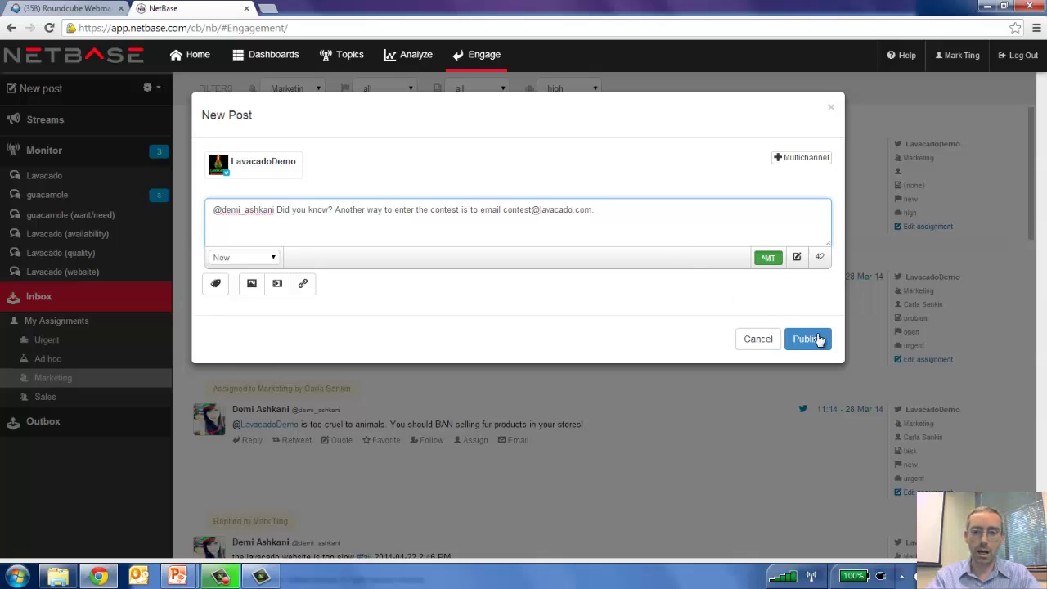
click(808, 339)
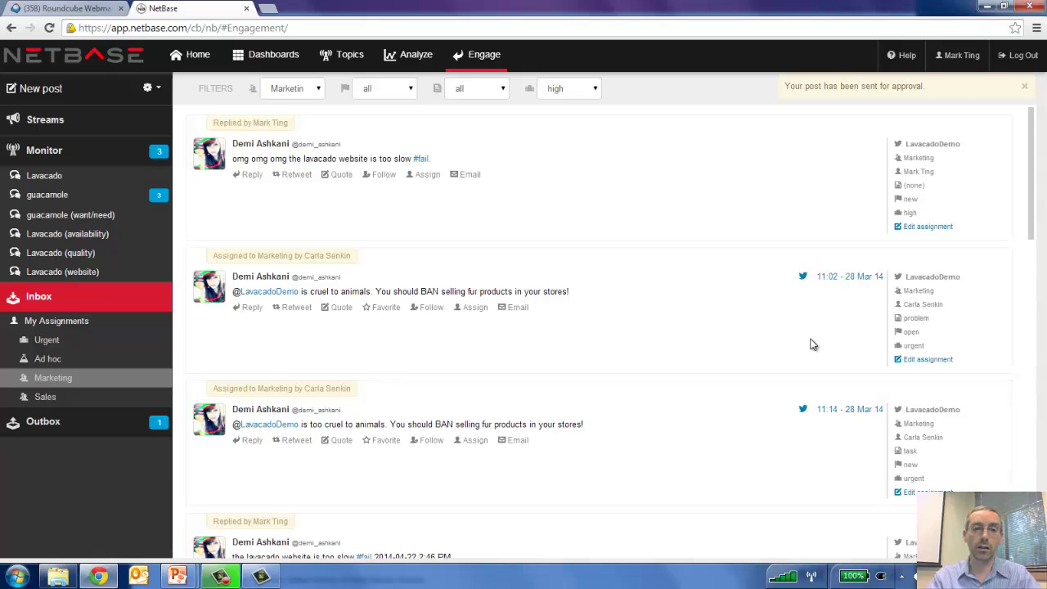
click(113, 428)
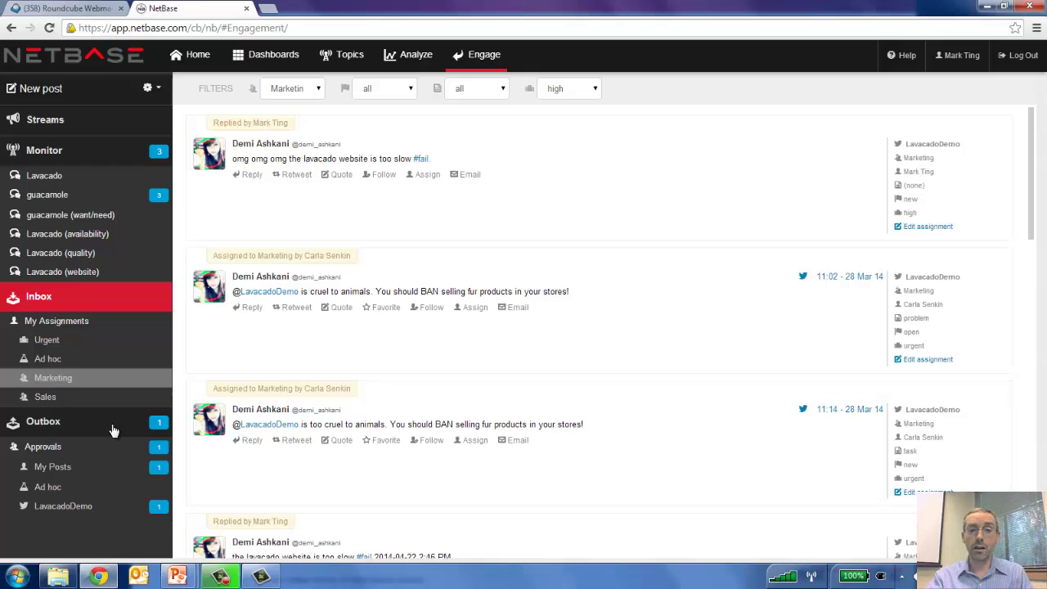
click(98, 507)
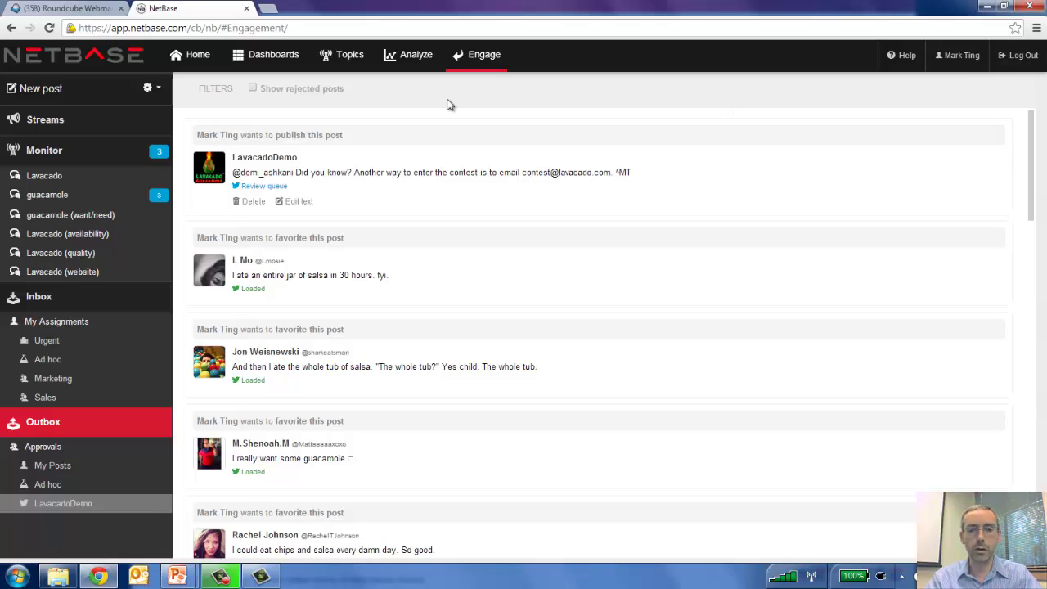
- Log out and log back in with the manager's user name and account password
click(1022, 56)
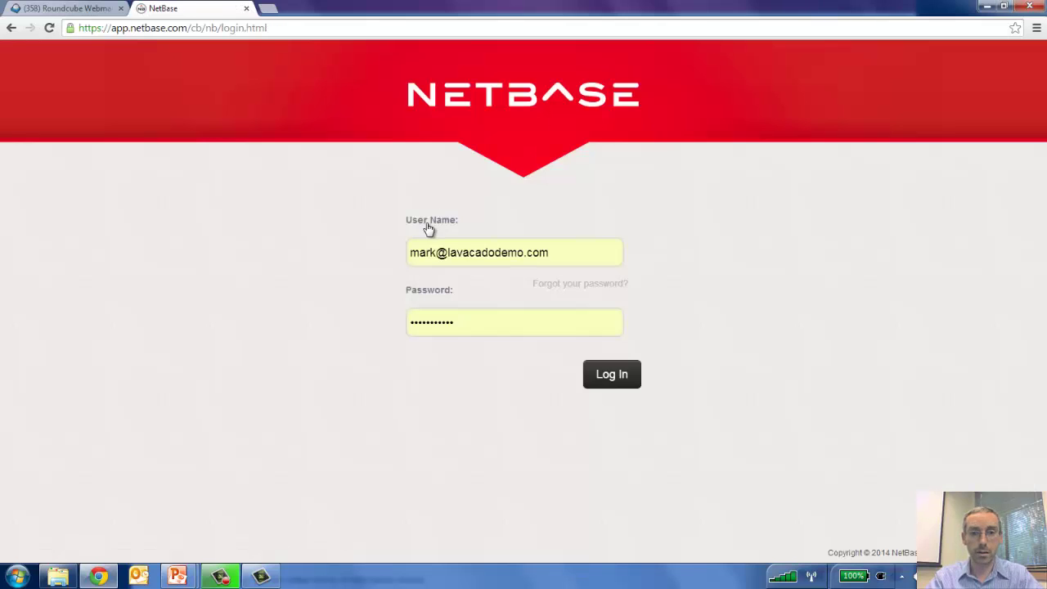
key(shift+Home)
text(manika)
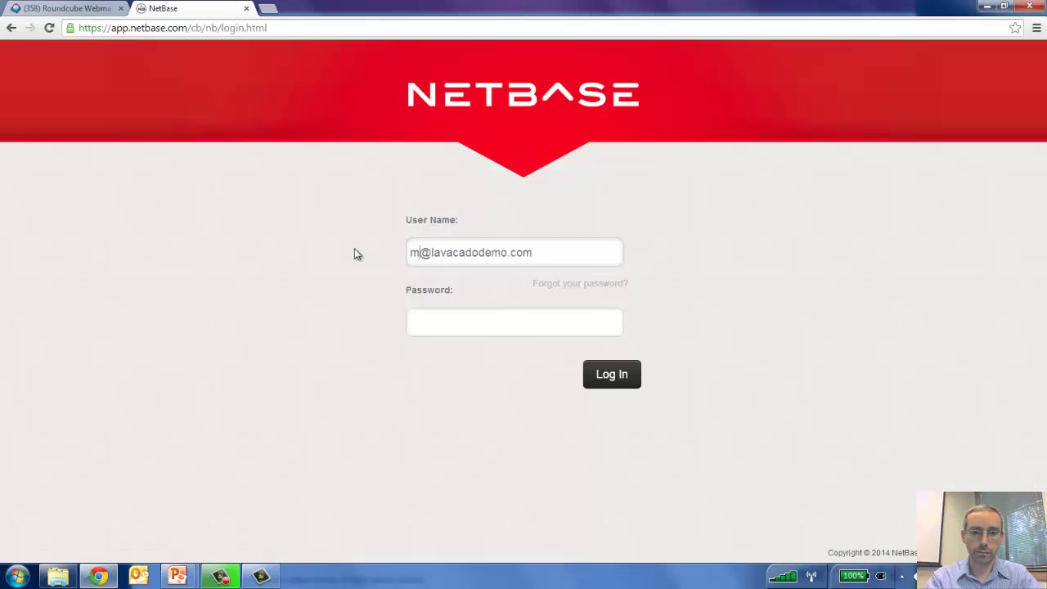
key(Tab)
text(•••••••)
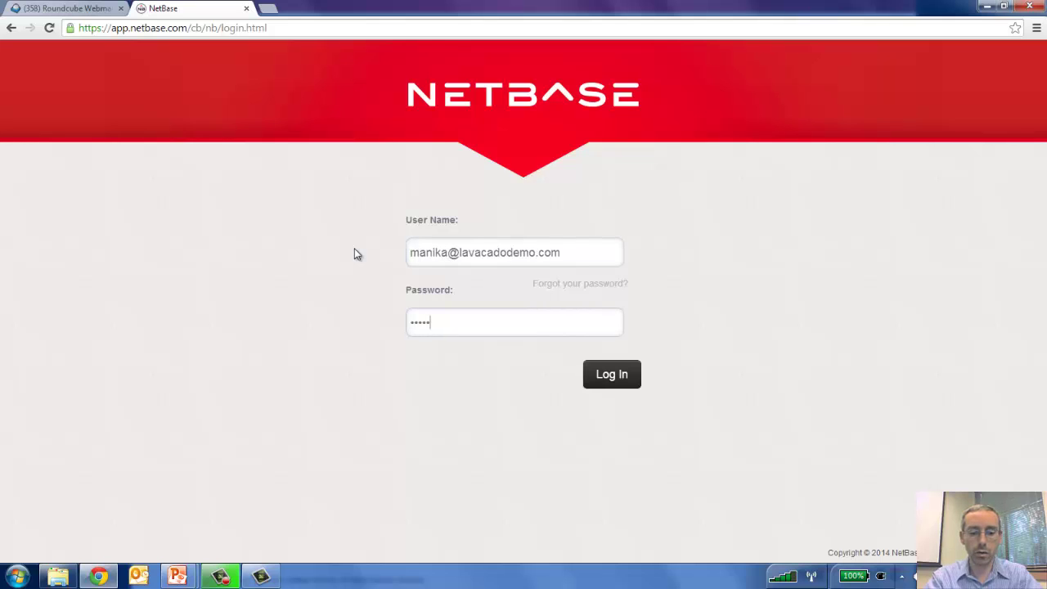
text(••••)
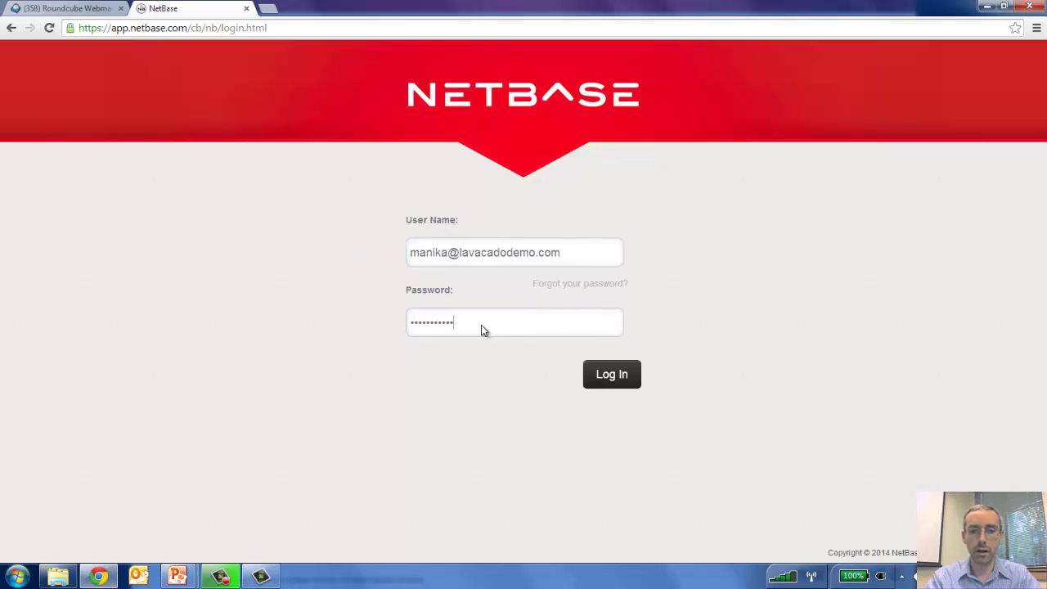
click(614, 373)
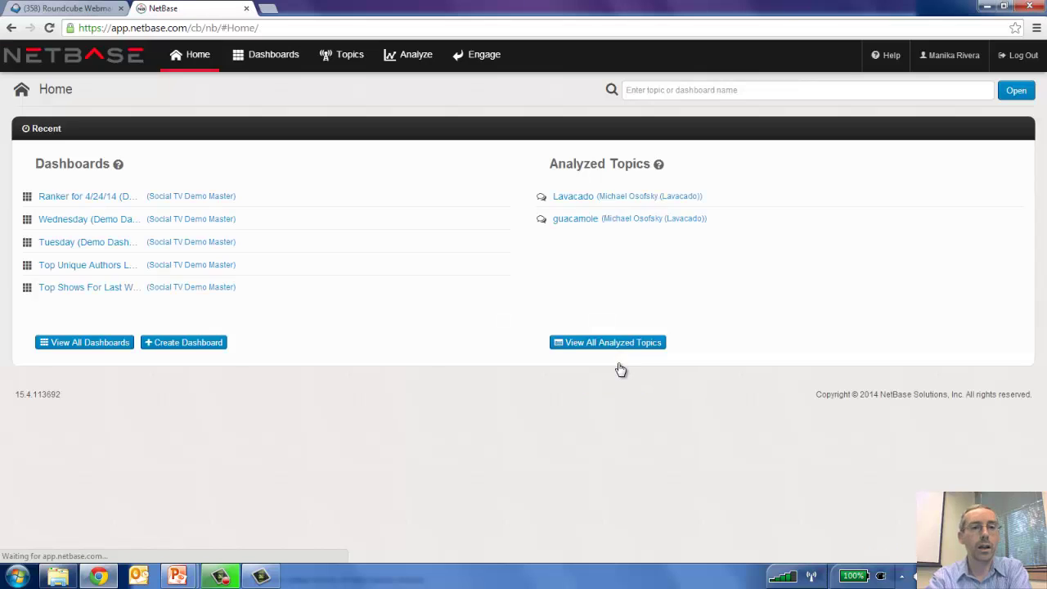
- Review the LavacadoDemo approvals in the Engage outbox and accept the pending contest reply to the customer
click(466, 57)
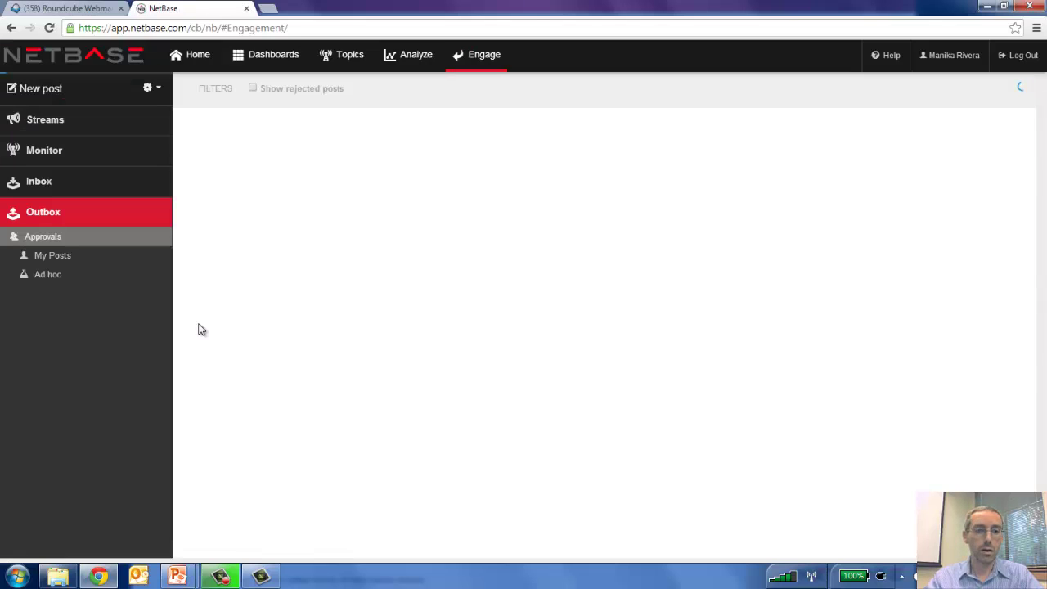
click(94, 299)
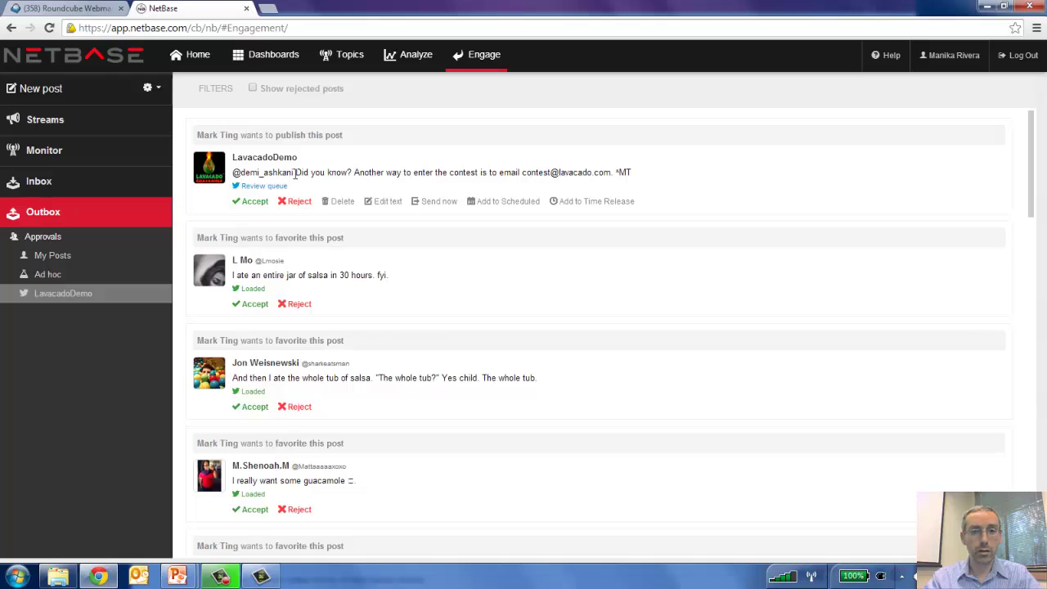
drag(293, 173, 641, 167)
click(642, 172)
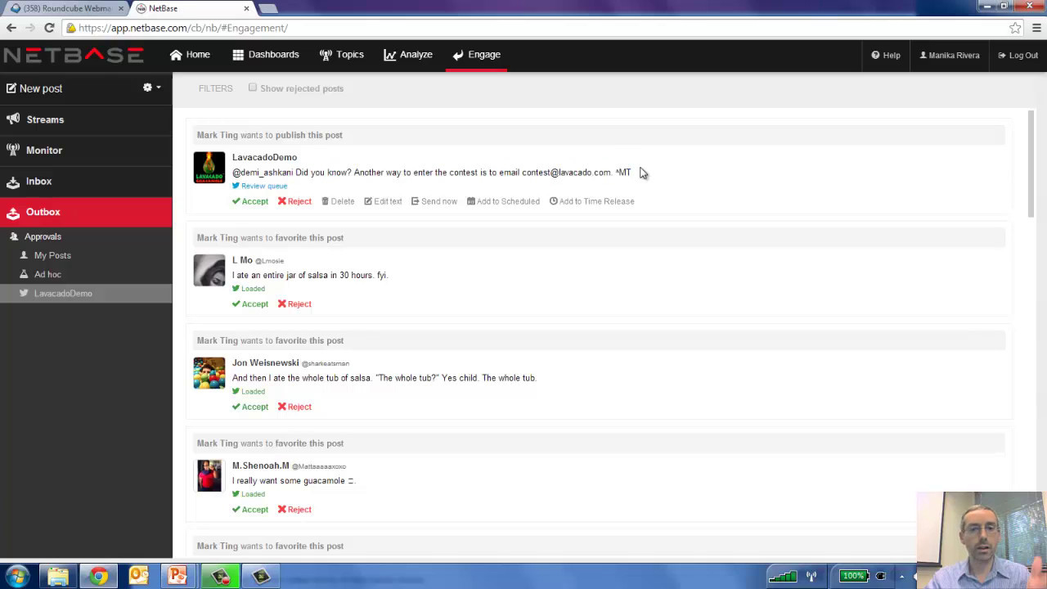
click(254, 201)
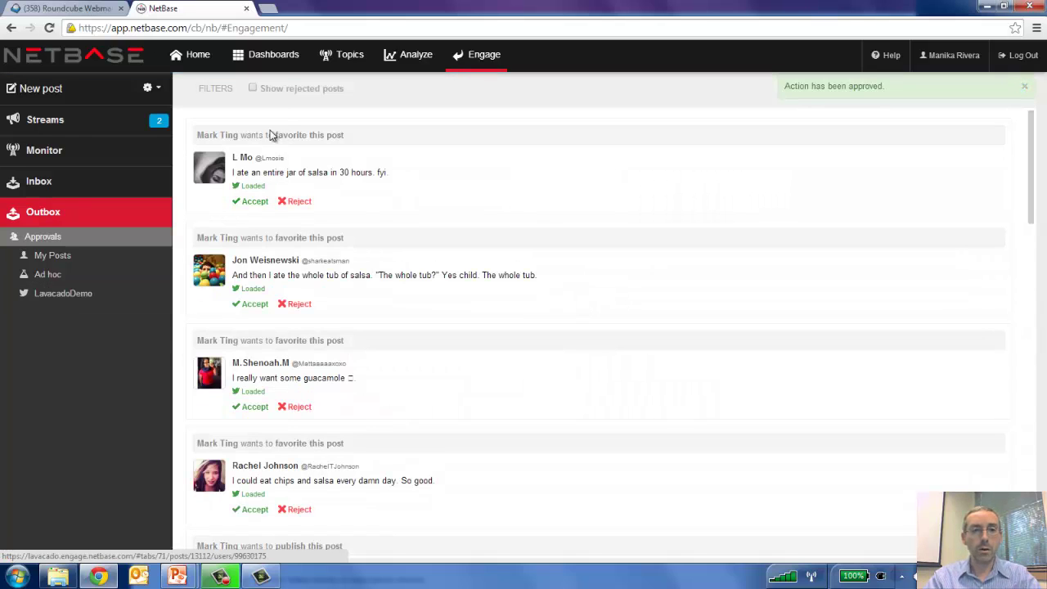
- Switch to the PowerPoint slide show and advance from the Social Media Teamwork slide to the Sales overview
mouse_move(178, 577)
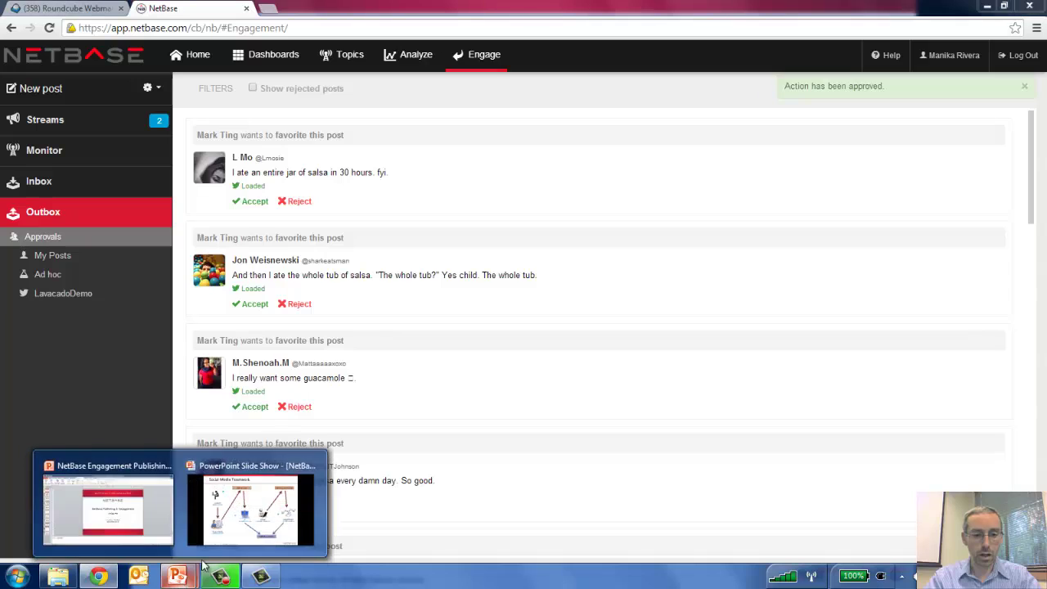
click(259, 532)
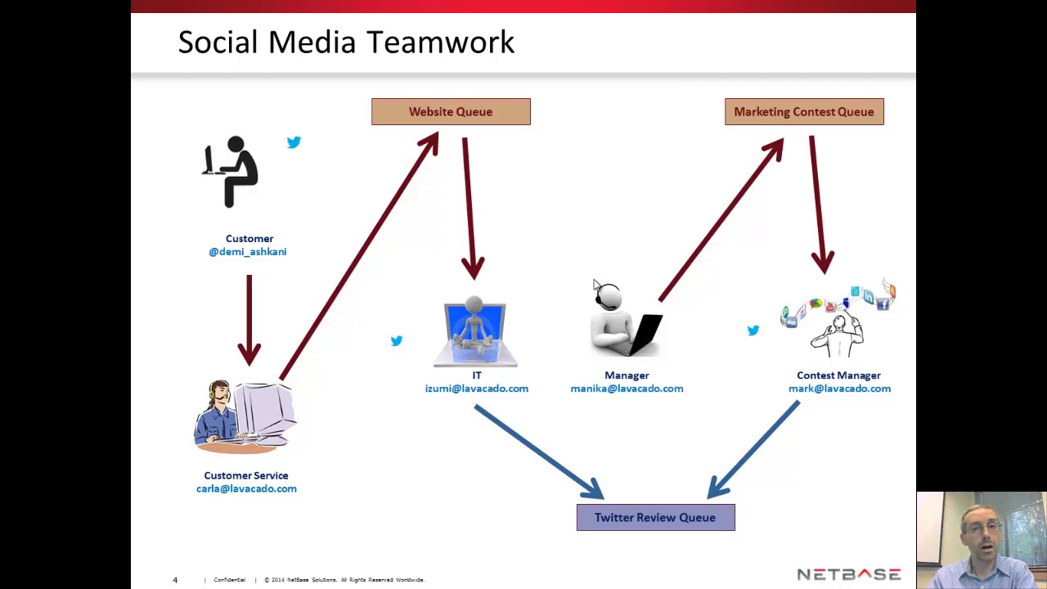
key(Right)
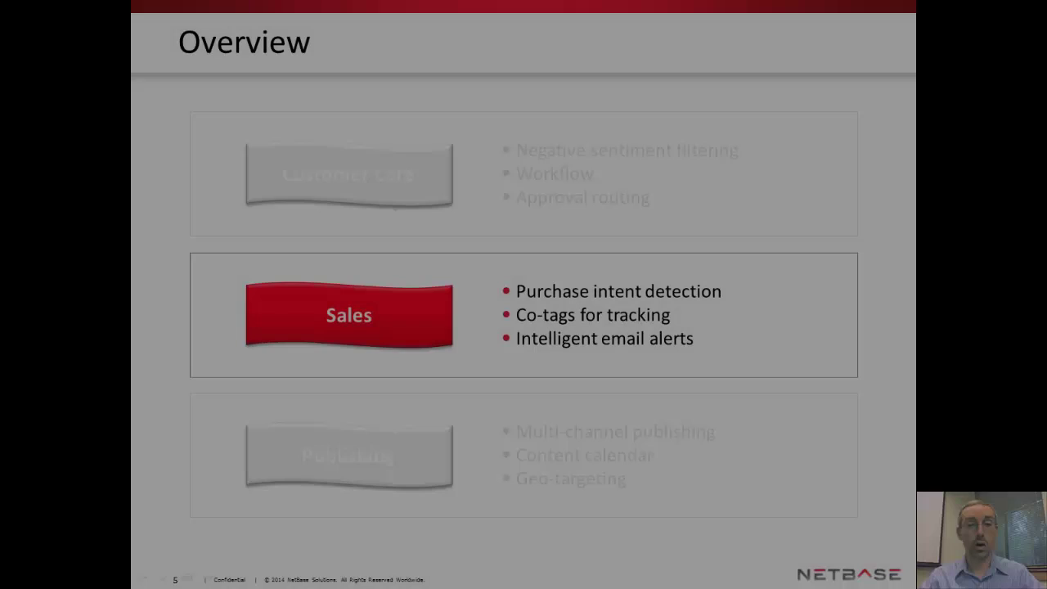
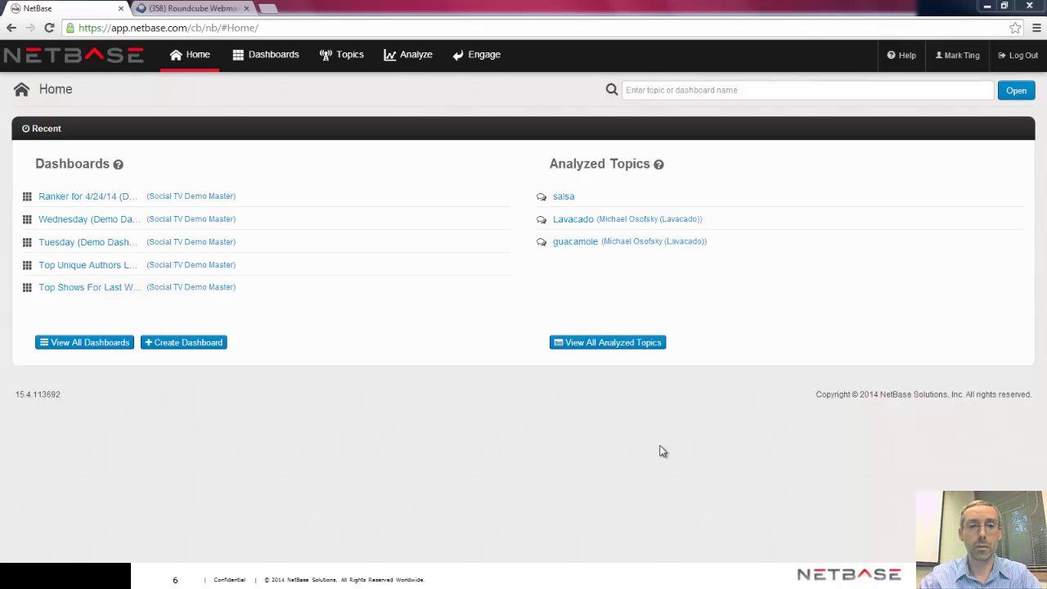
- Create a Social Web topic in NetBase and name it "Spicy guacamole"
click(356, 67)
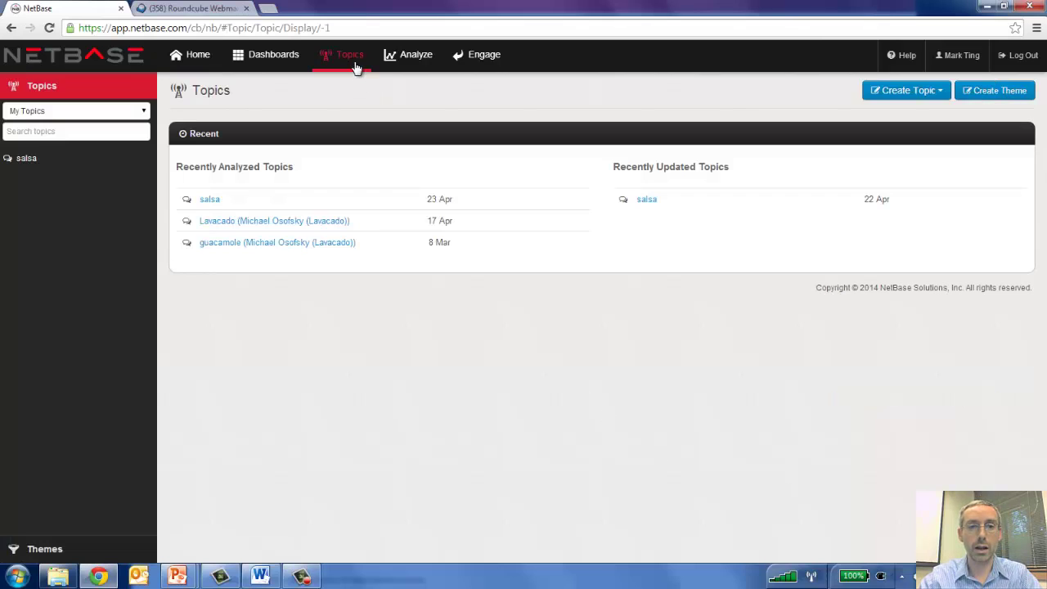
click(927, 98)
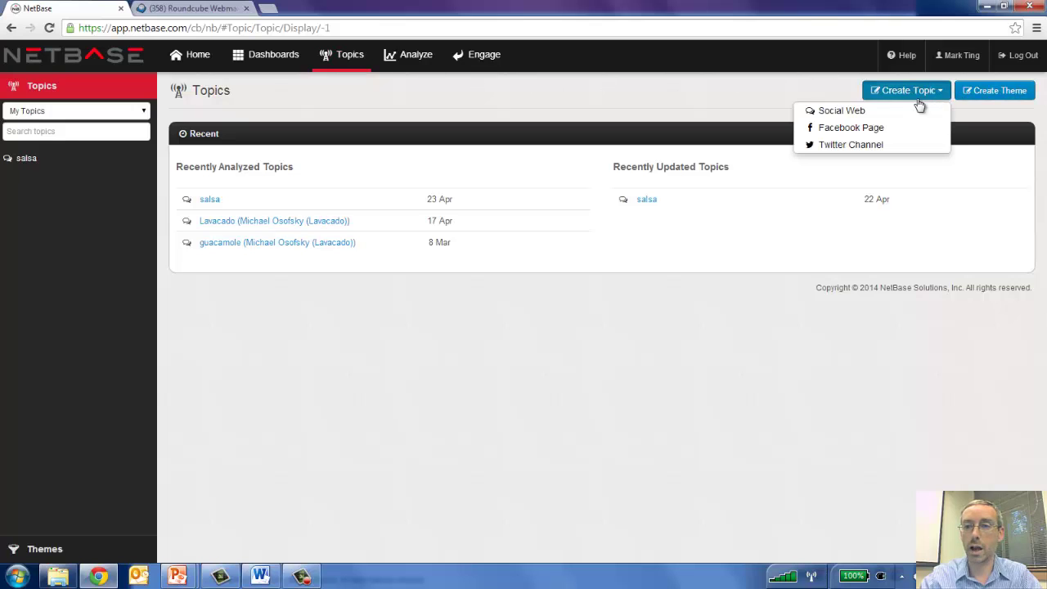
click(902, 109)
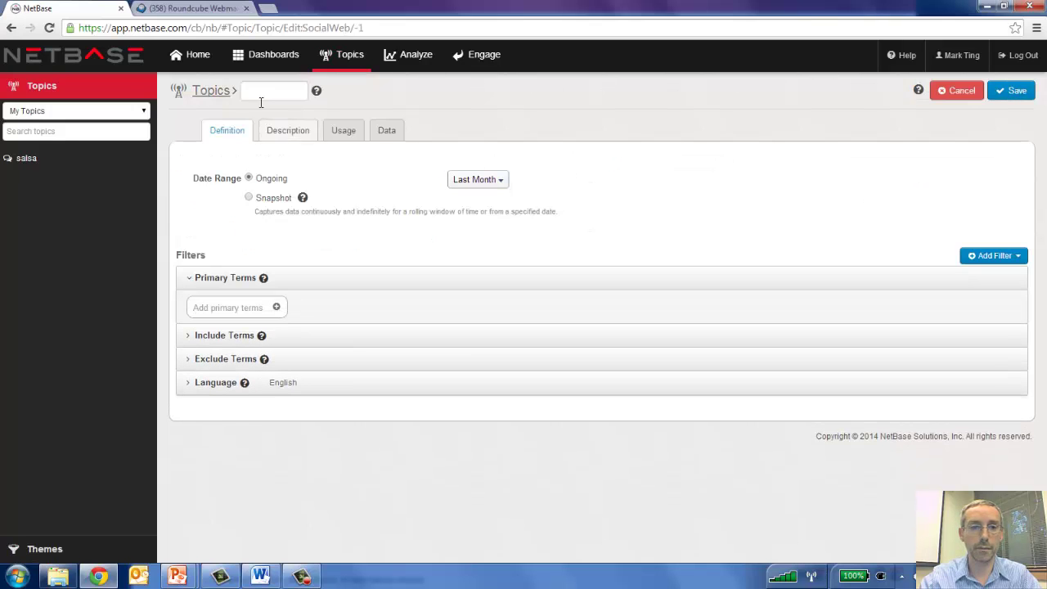
click(258, 90)
text(Spo)
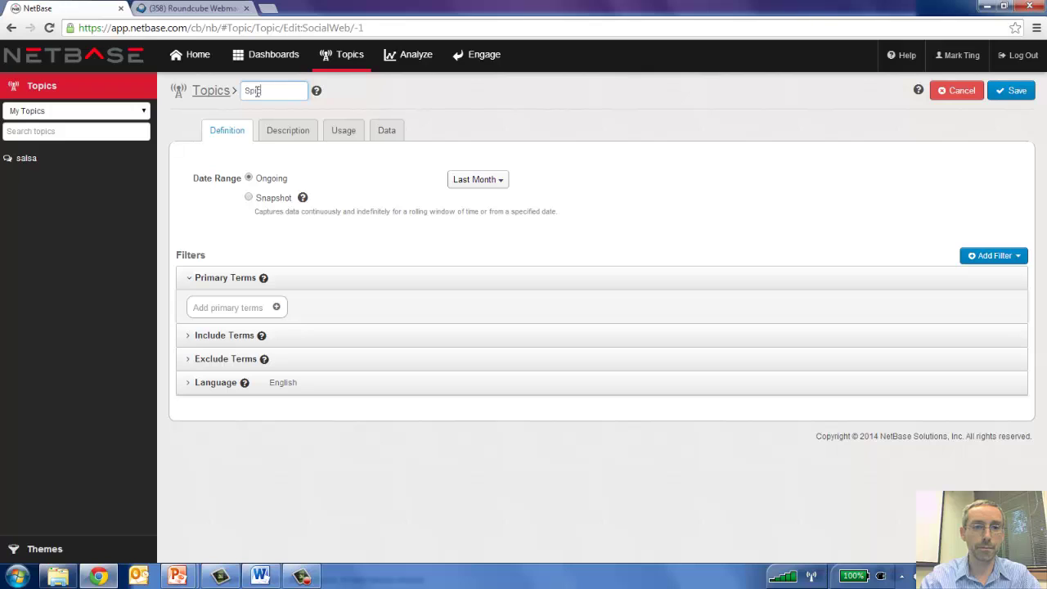
text(icy c)
text(uacamole)
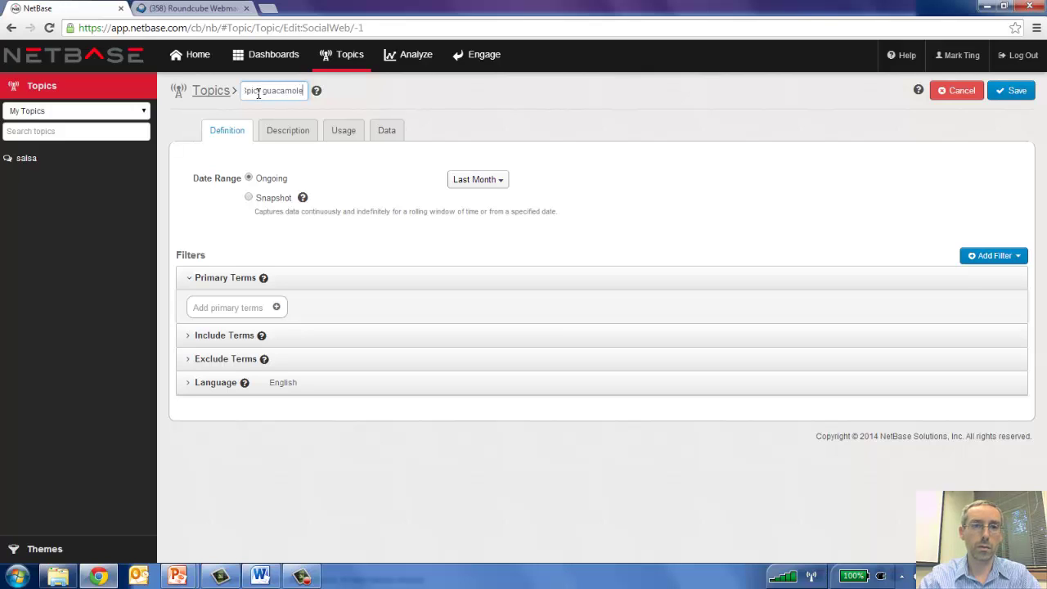
- Reuse the topic name in lower case as the primary term "spicy guacamole"
triple_click(258, 90)
key(ctrl+c)
click(223, 308)
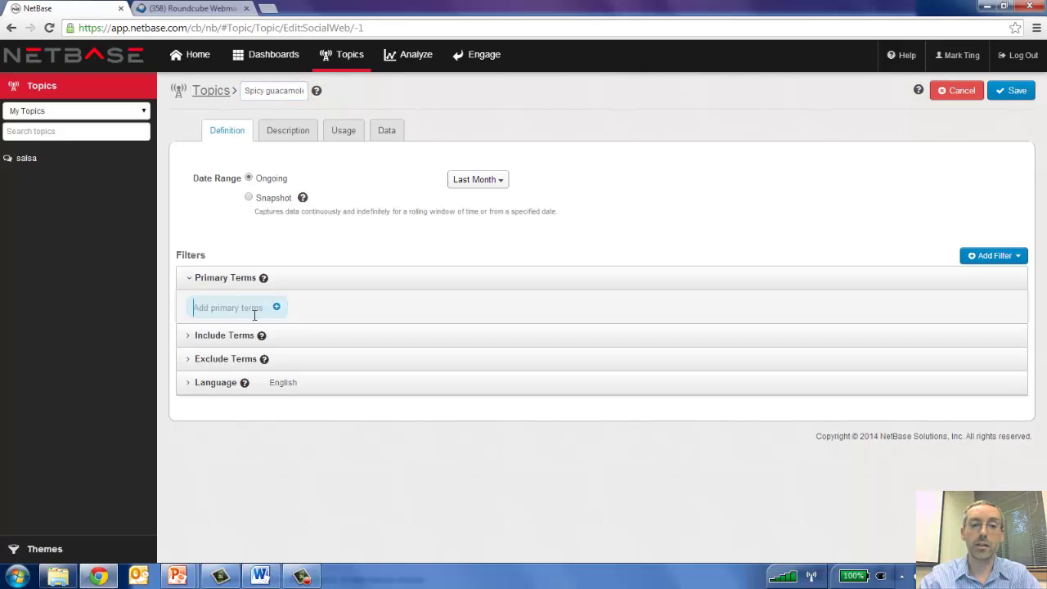
key(ctrl+v)
key(Delete)
text(s)
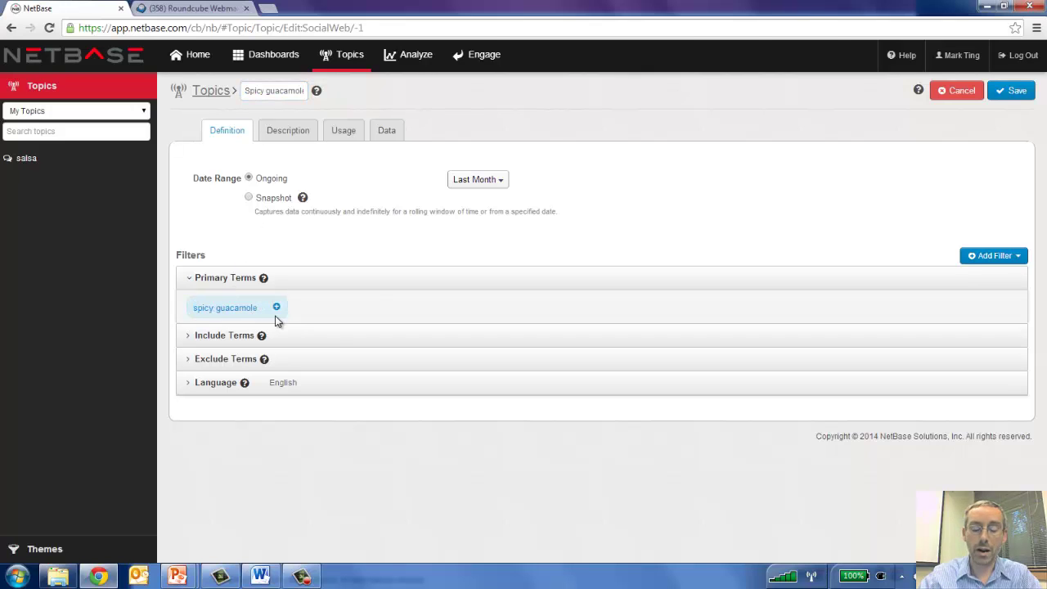
key(Return)
- Add "Spicy guac" as a second primary term and save the topic
key(ctrl+v)
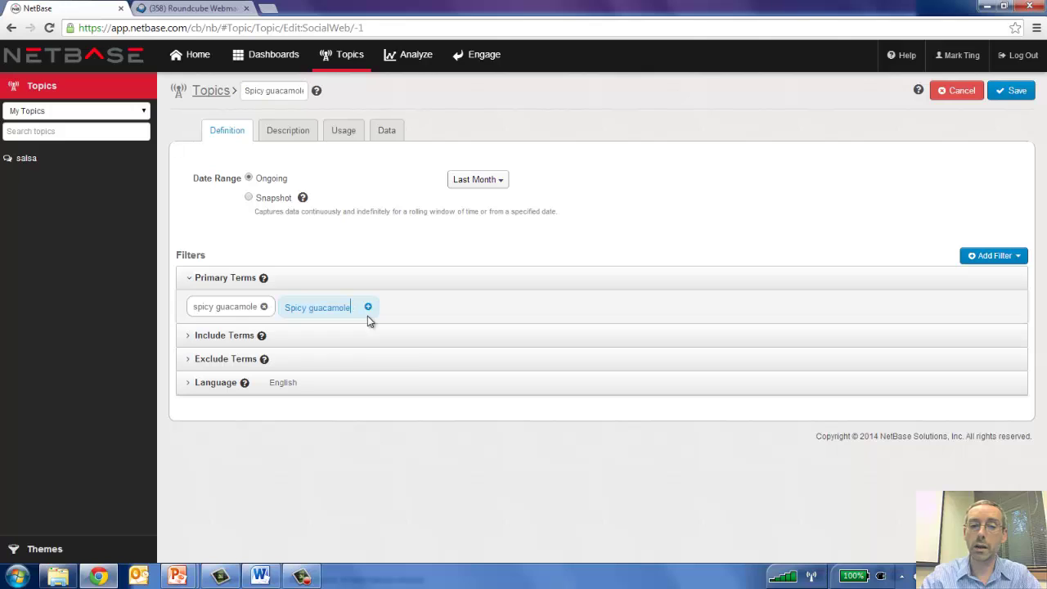
key(BackSpace)
key(BackSpace)
key(BackSpace)
key(Return)
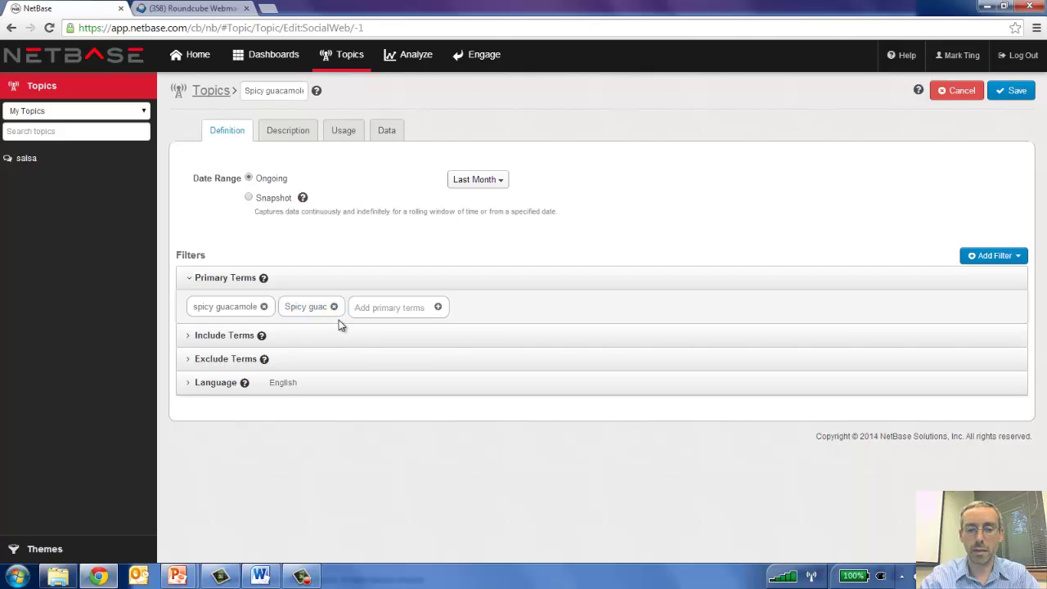
click(1014, 91)
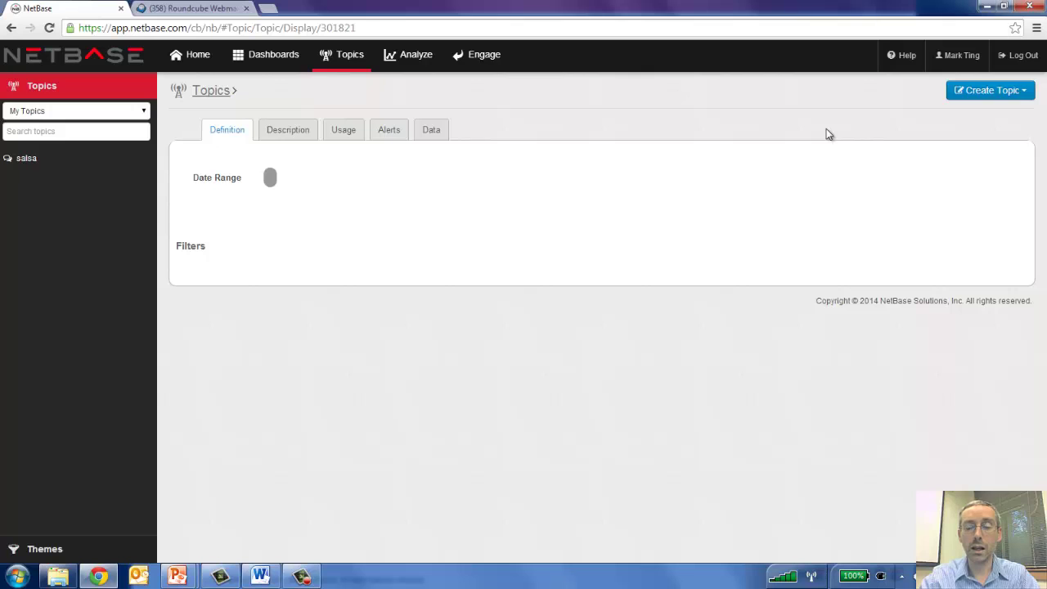
- Analyze the Spicy guacamole topic, examining its one-month mentions summary and its conversation terms
click(875, 92)
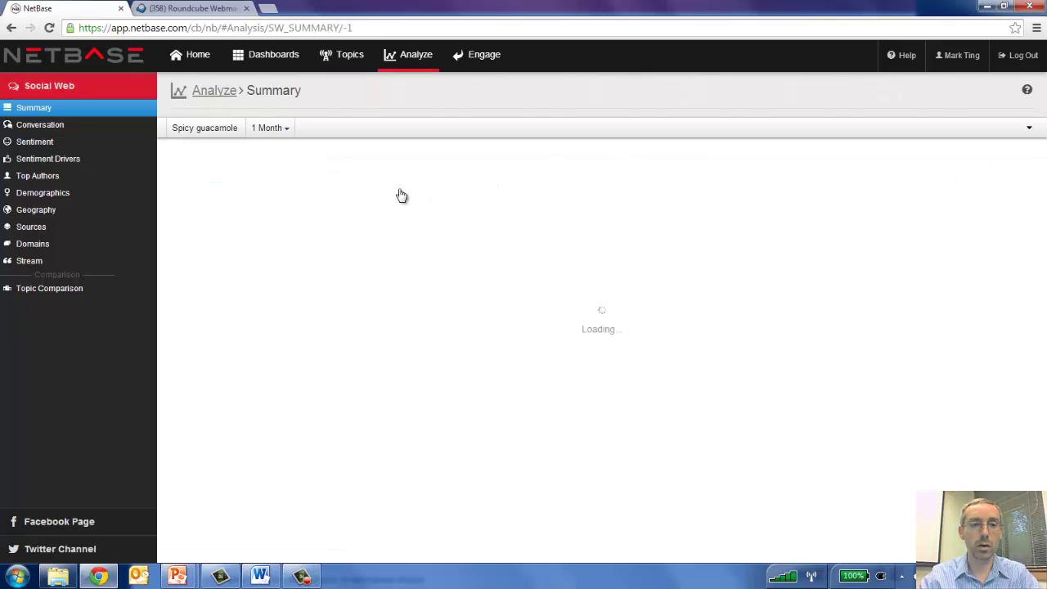
mouse_move(242, 193)
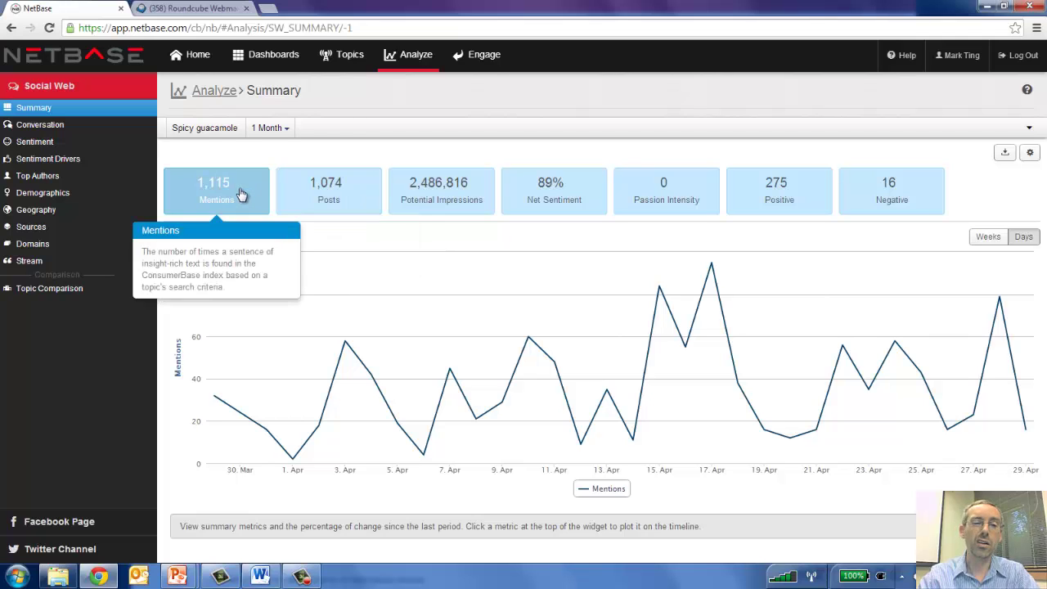
click(270, 131)
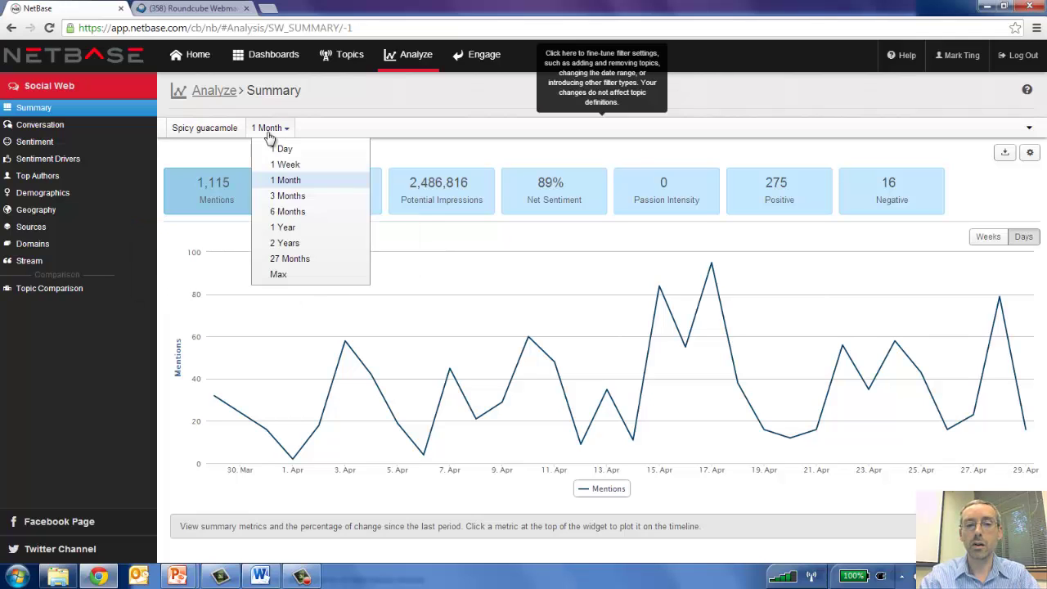
click(270, 136)
mouse_move(217, 203)
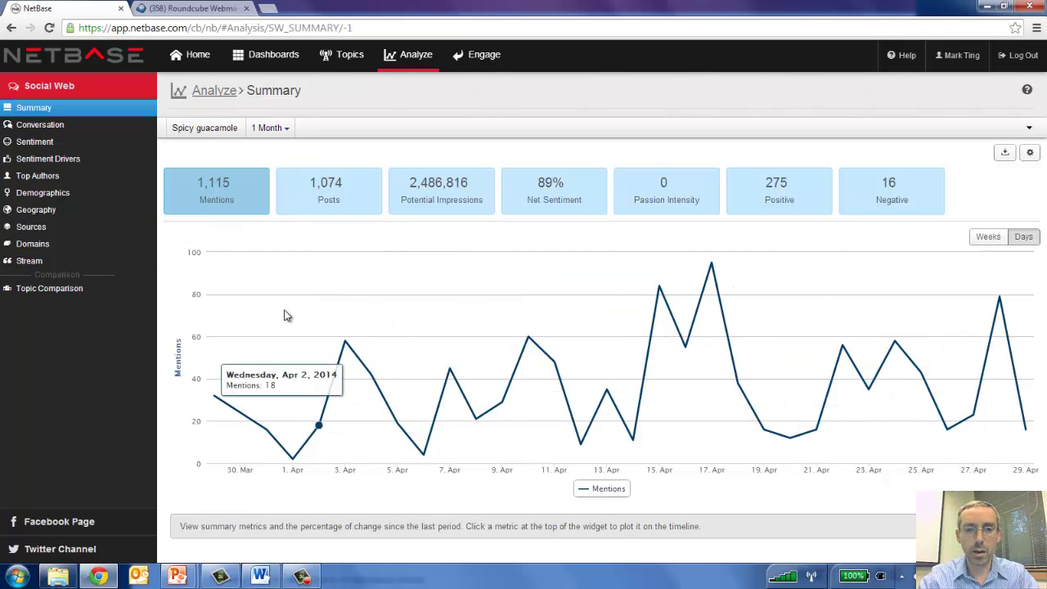
click(70, 130)
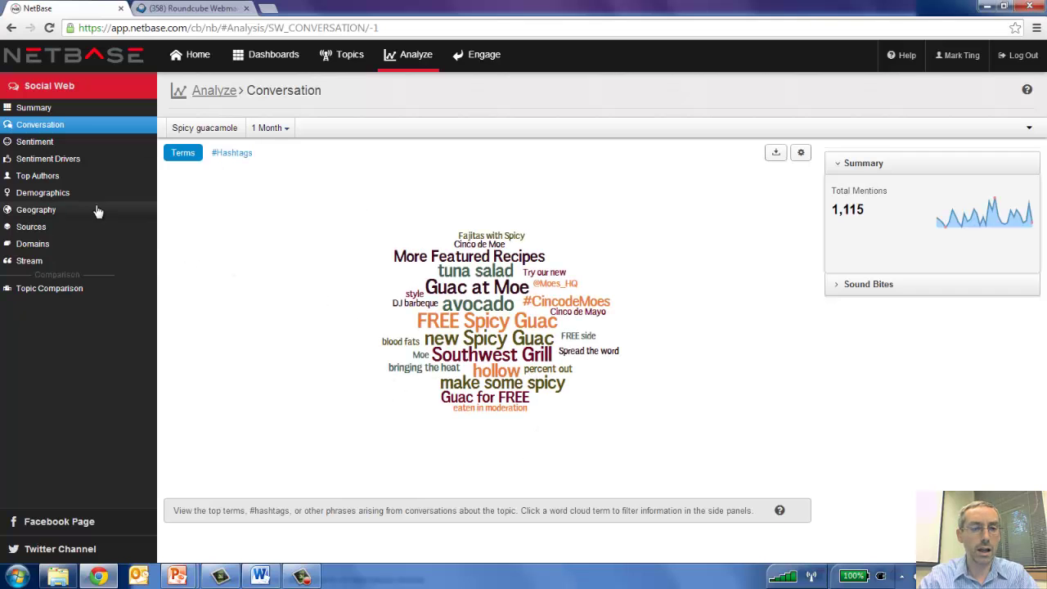
- Examine the Spicy guacamole topic's positive and negative sentiment split, its sentiment driver attributes and its behaviors
click(45, 144)
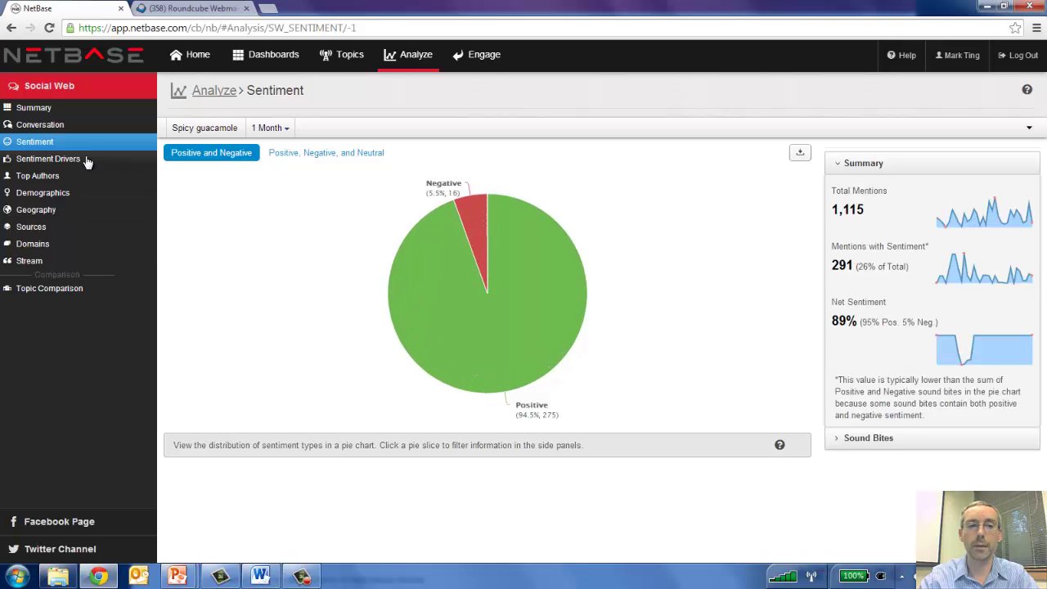
click(50, 159)
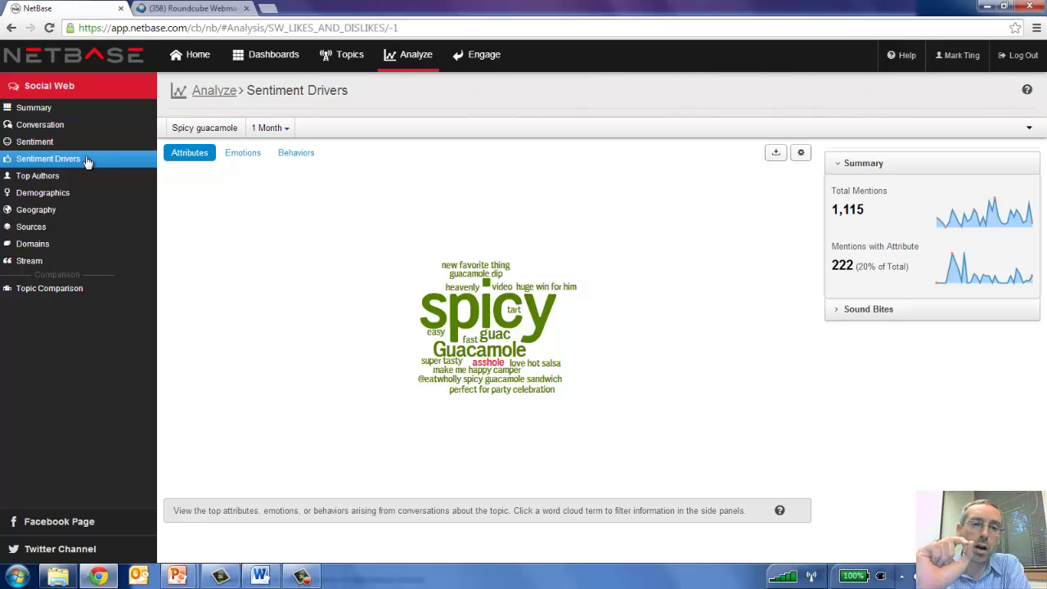
click(304, 158)
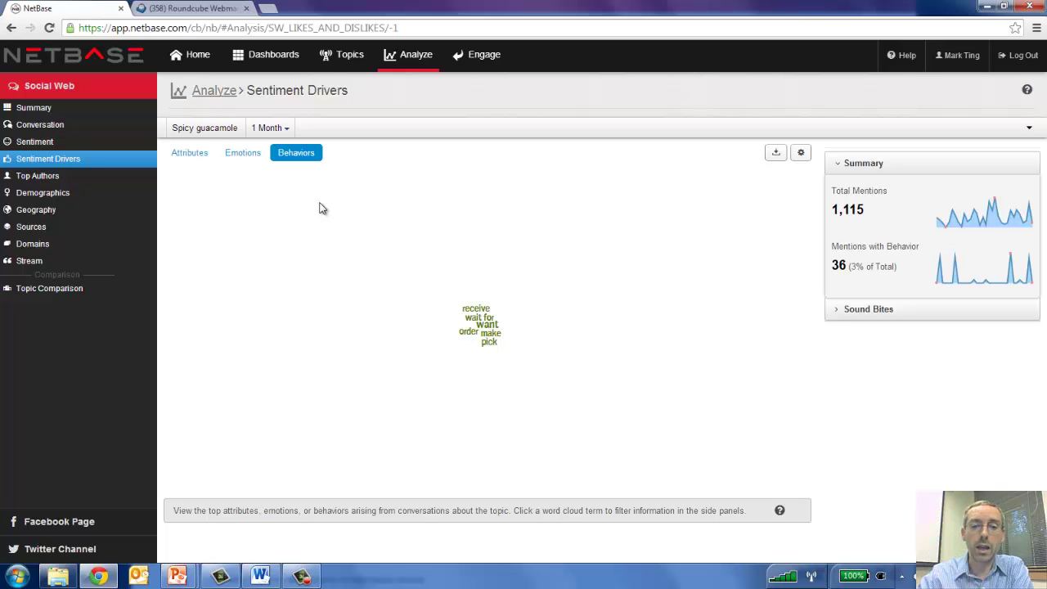
- Select the "want" behavior, read its matching sound bites, and filter the Spicy guacamole analysis by it
click(486, 327)
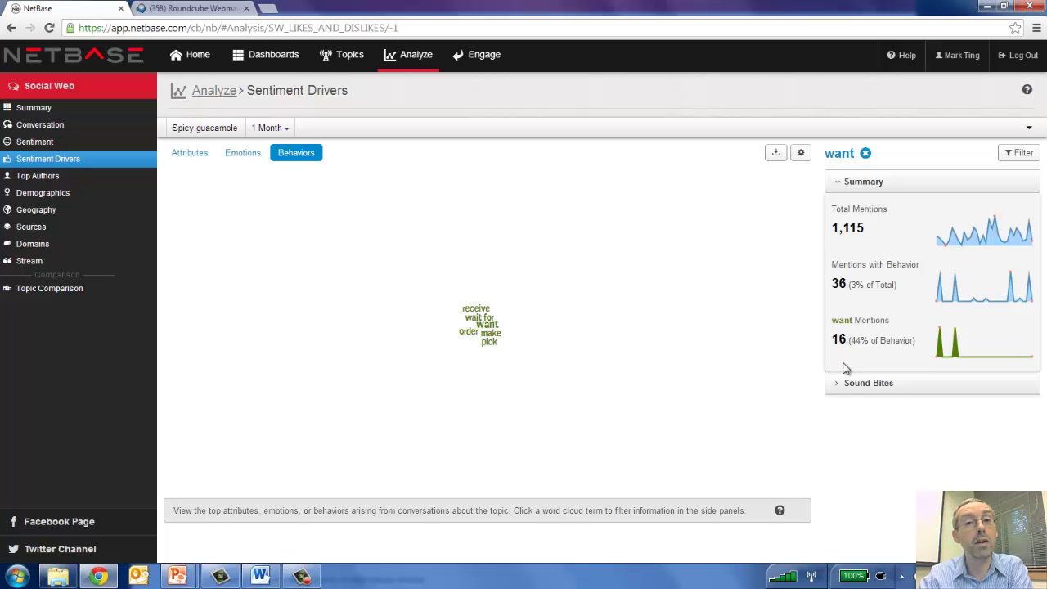
click(842, 389)
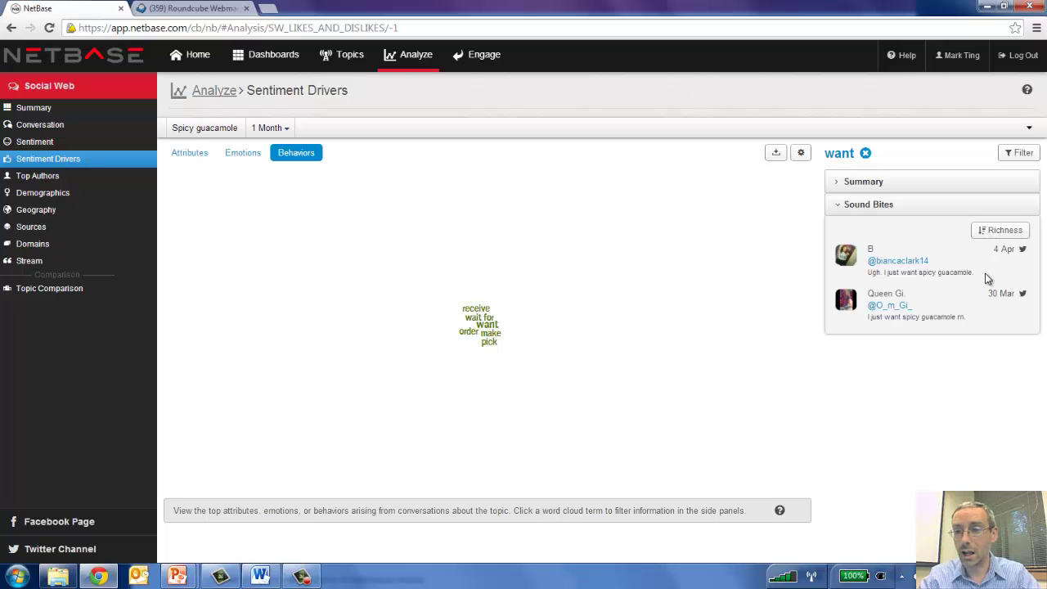
drag(983, 273, 867, 276)
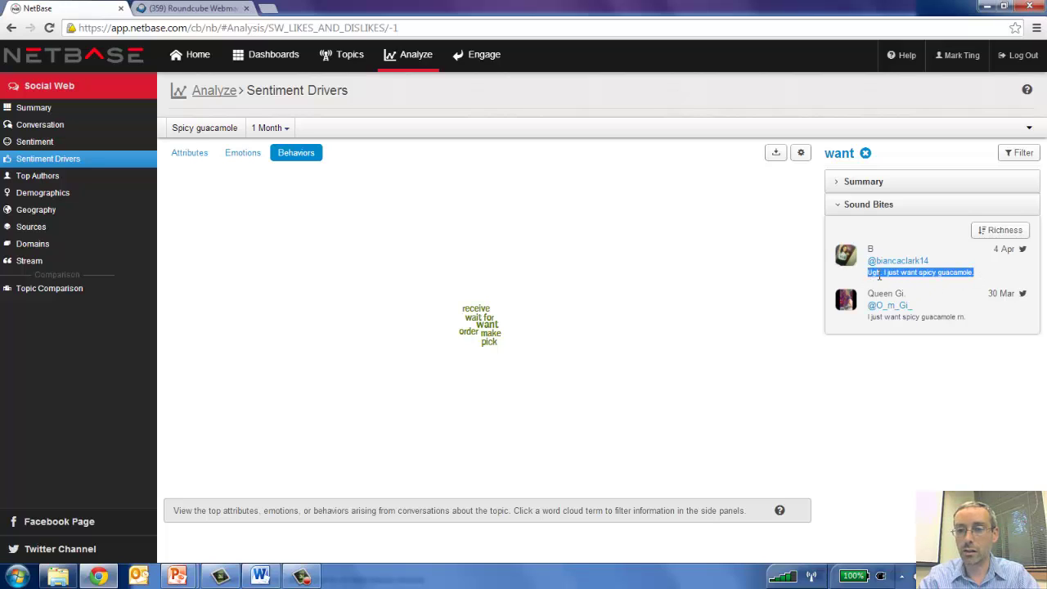
click(1020, 153)
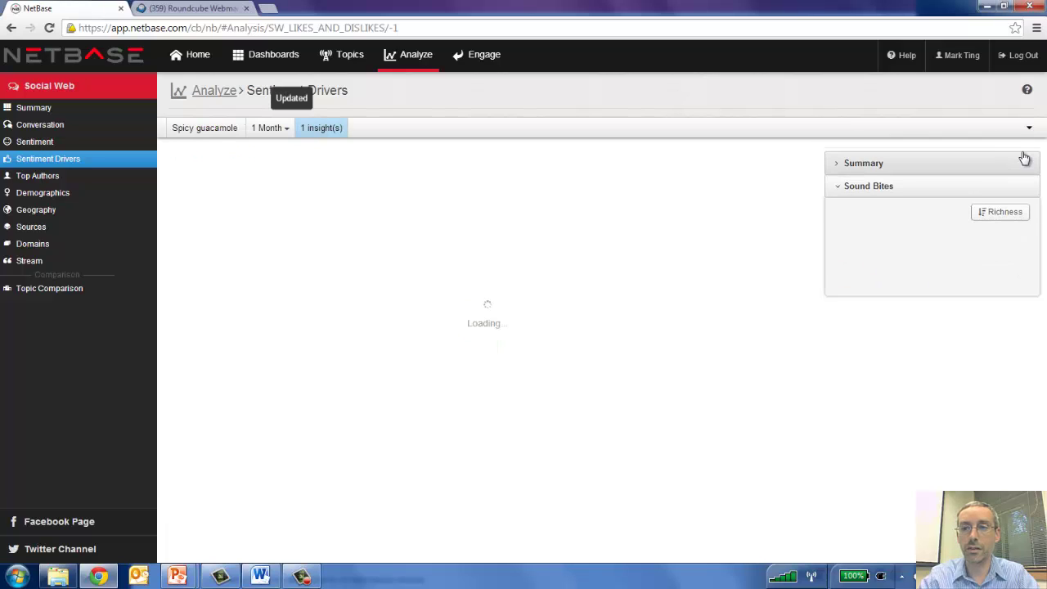
- Reply to the 4 Apr post in the filtered Stream using the Offer Coupon template and publish the reply
click(55, 263)
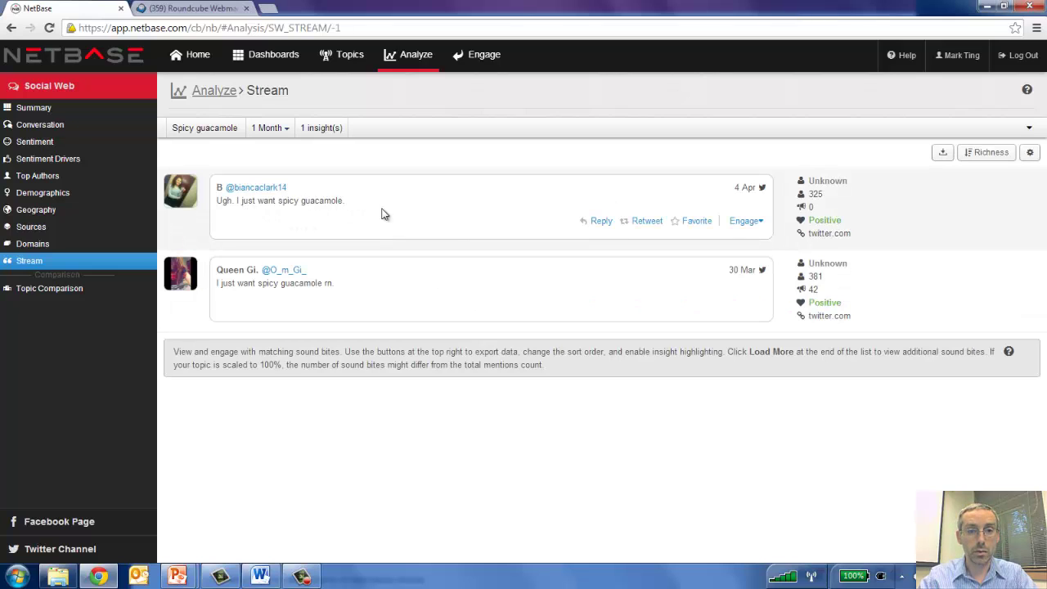
click(749, 225)
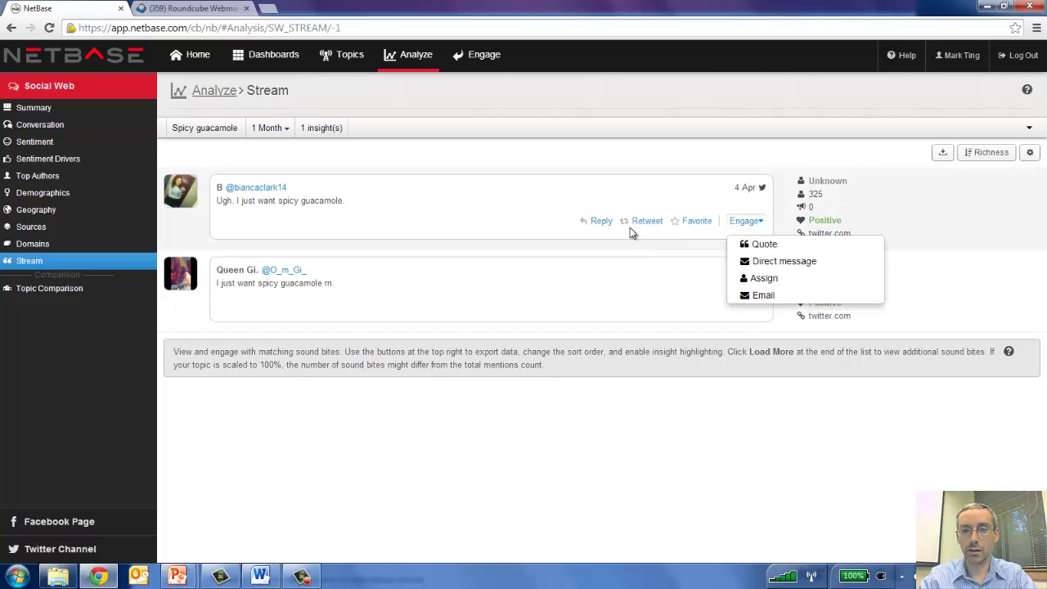
click(603, 222)
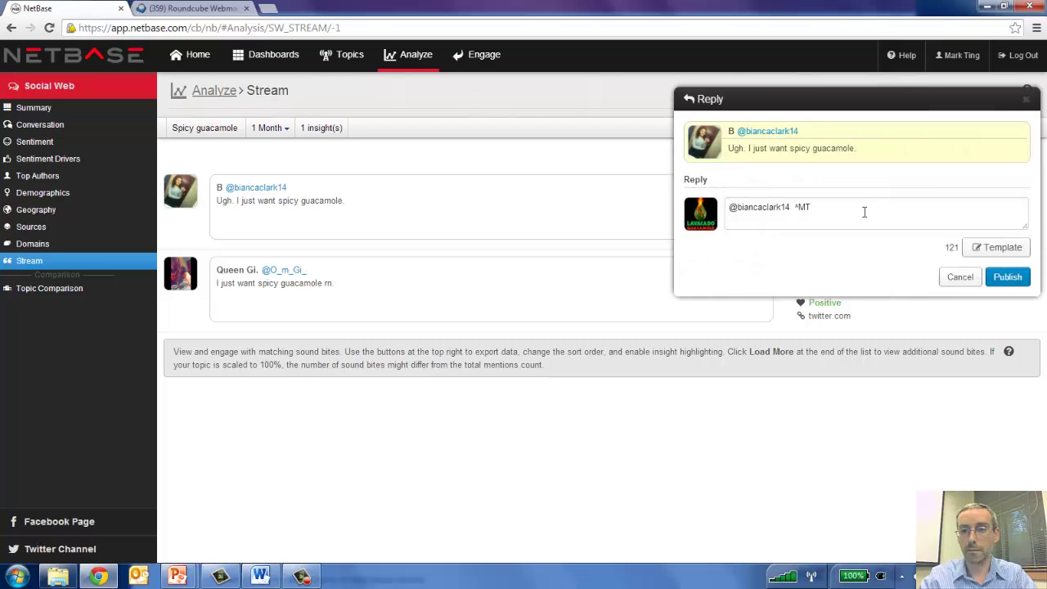
click(1020, 254)
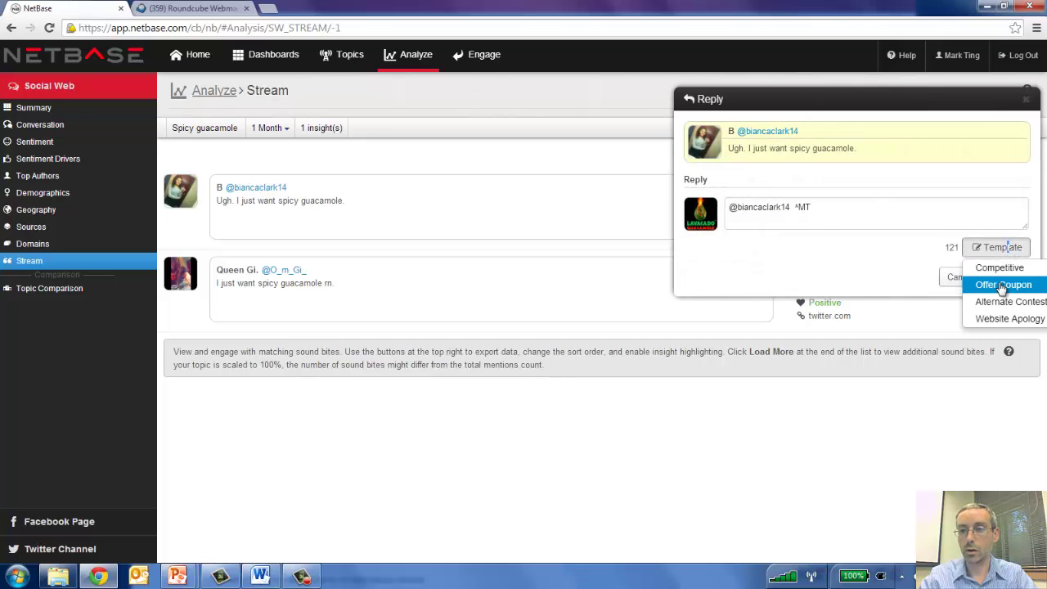
click(1003, 287)
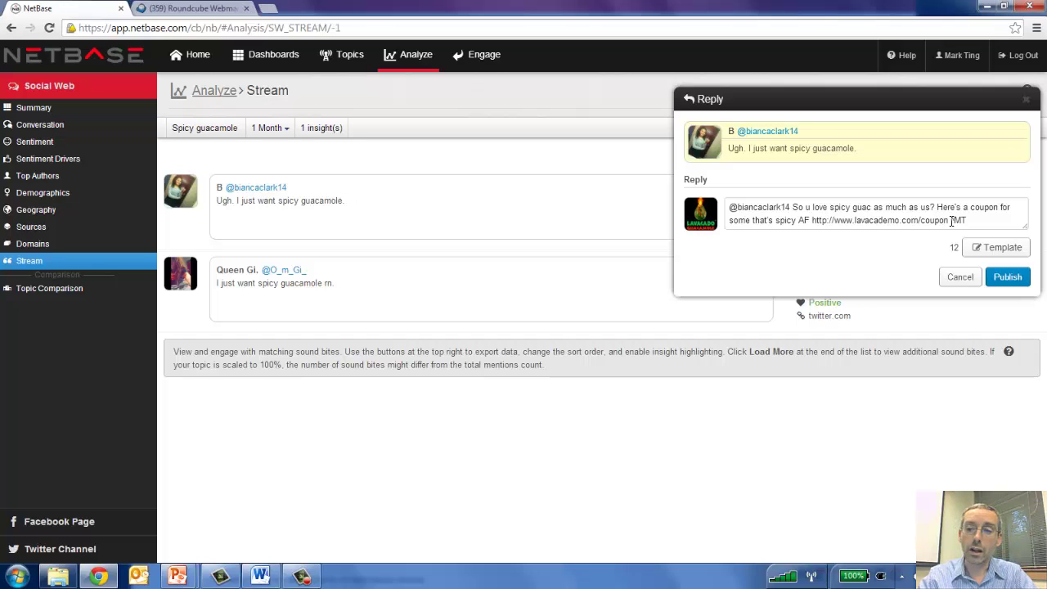
drag(949, 221, 973, 223)
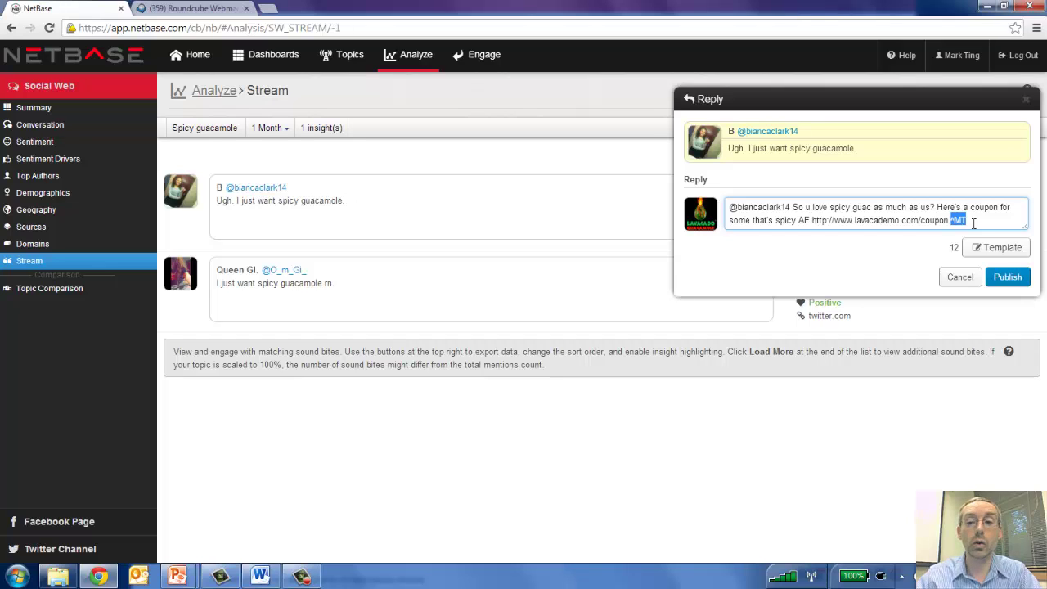
click(1007, 278)
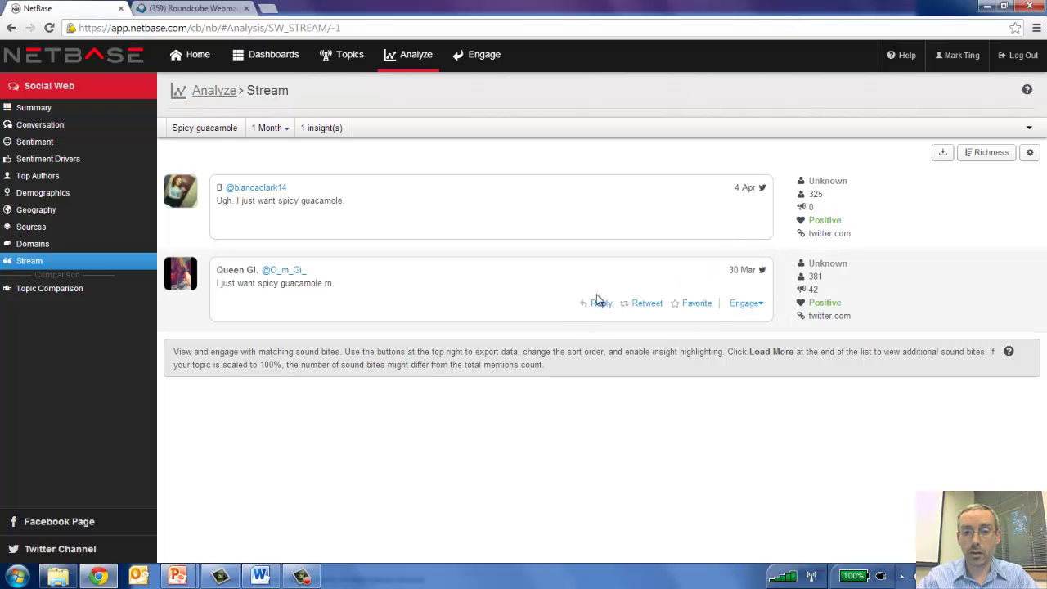
- Reply to the 30 Mar post with the Offer Coupon template and publish the reply
click(602, 304)
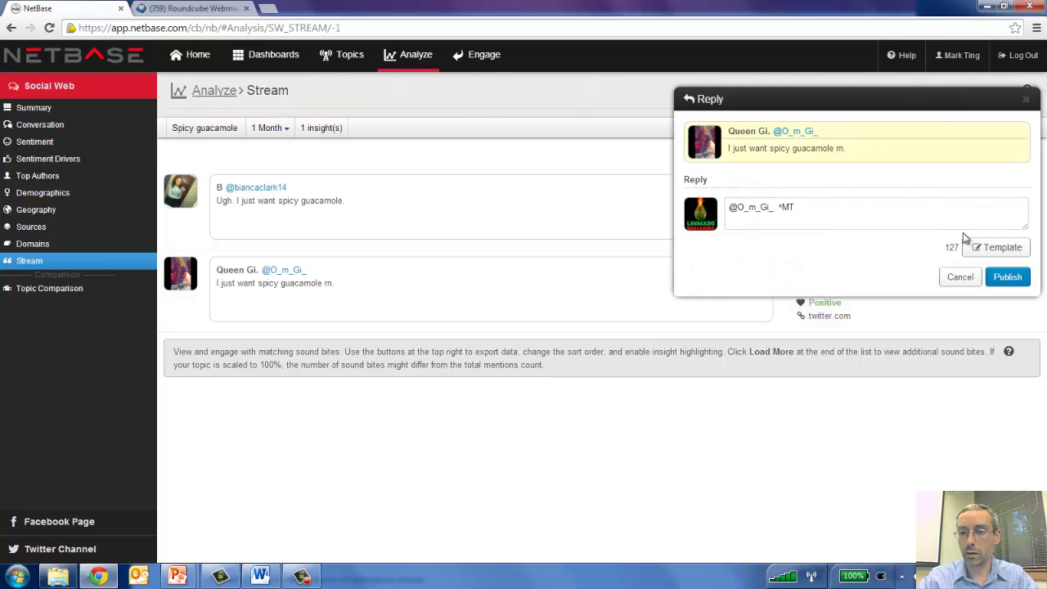
click(990, 248)
click(999, 284)
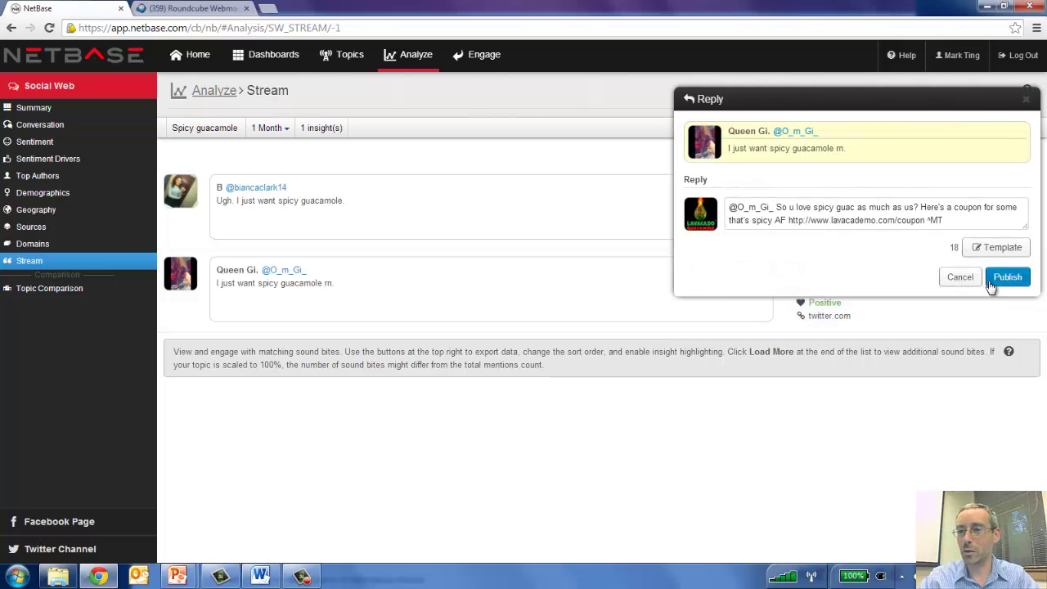
click(1007, 280)
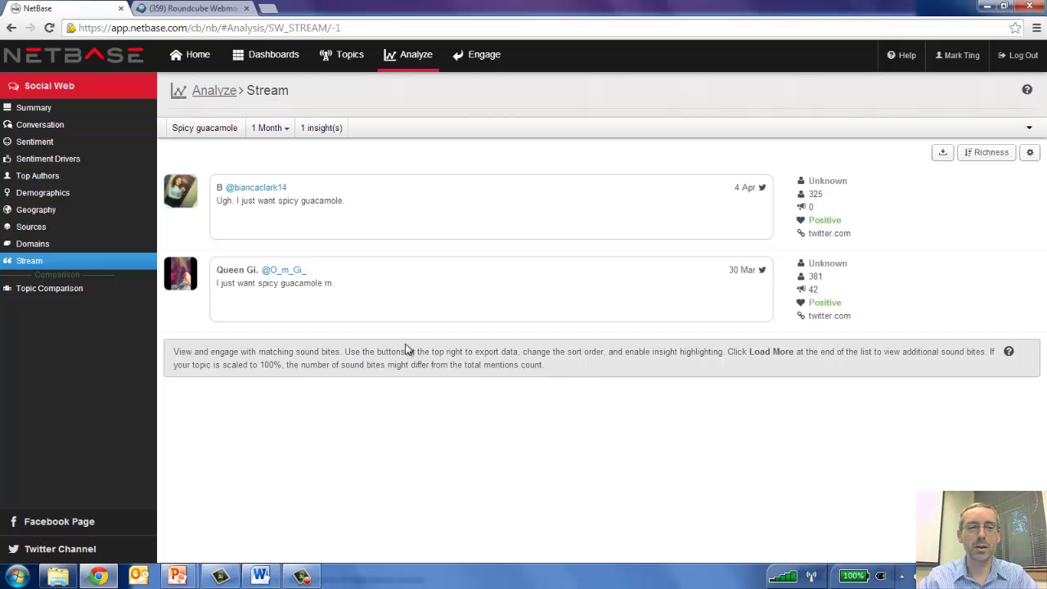
- Create another Social Web topic and name it "Guacamole"
click(59, 162)
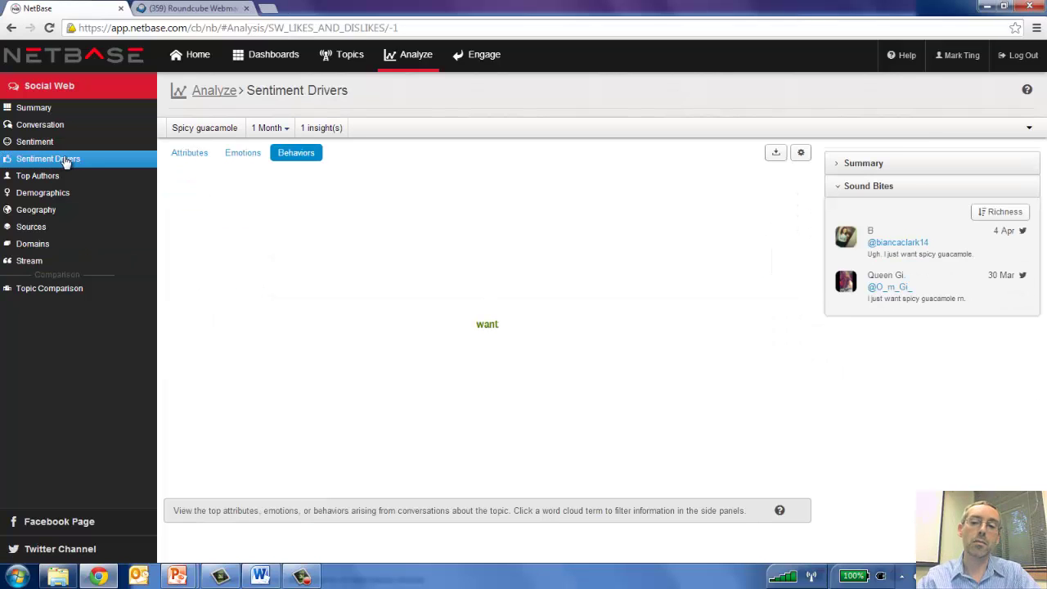
click(342, 62)
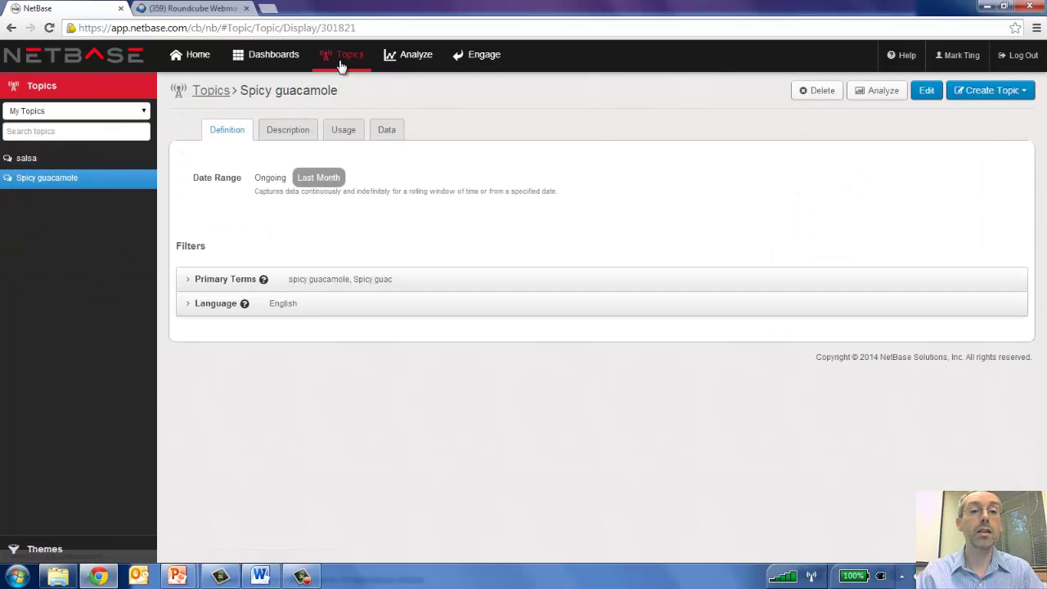
click(994, 95)
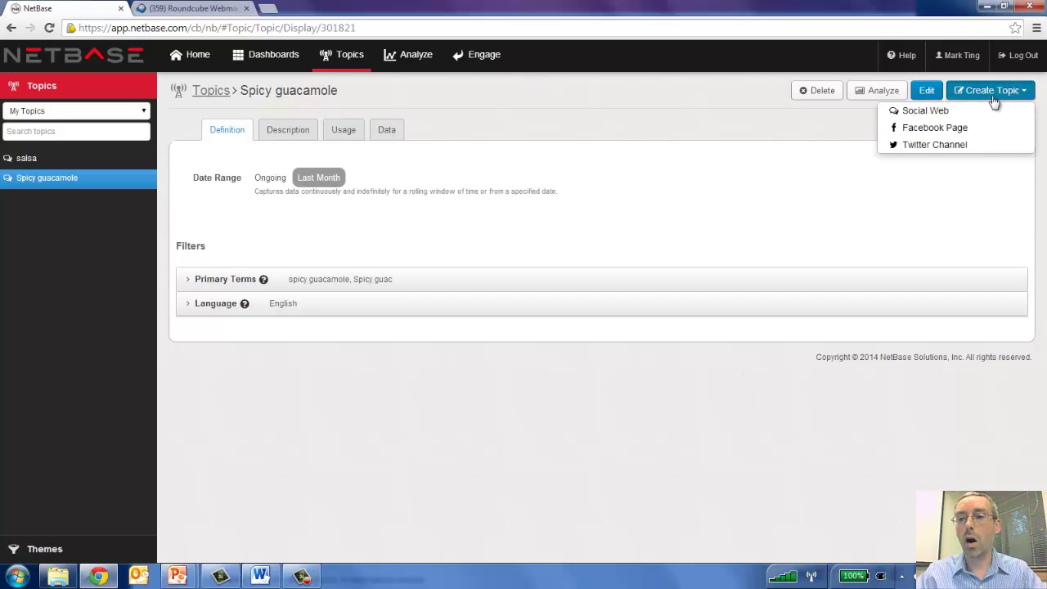
click(949, 111)
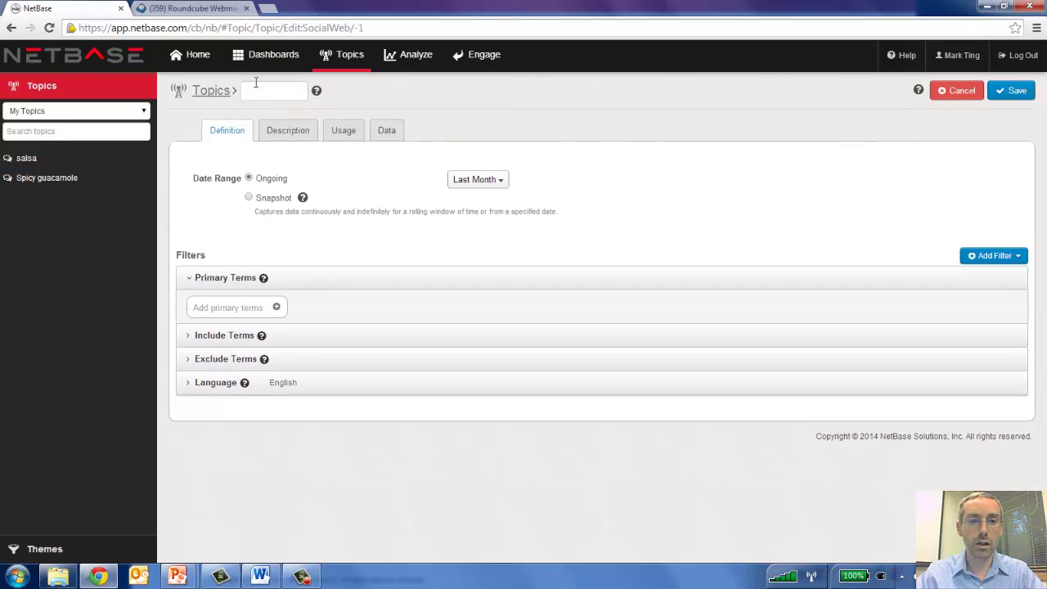
click(257, 89)
text(Guacamo)
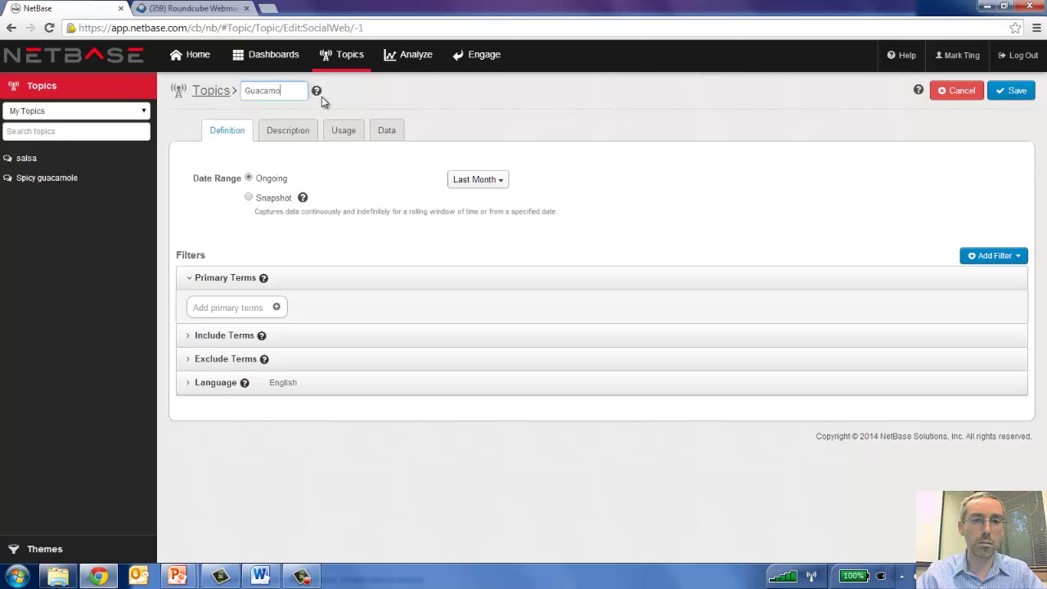
text(le)
- Add "guacamole" as the new topic's first primary term
click(248, 310)
text(g)
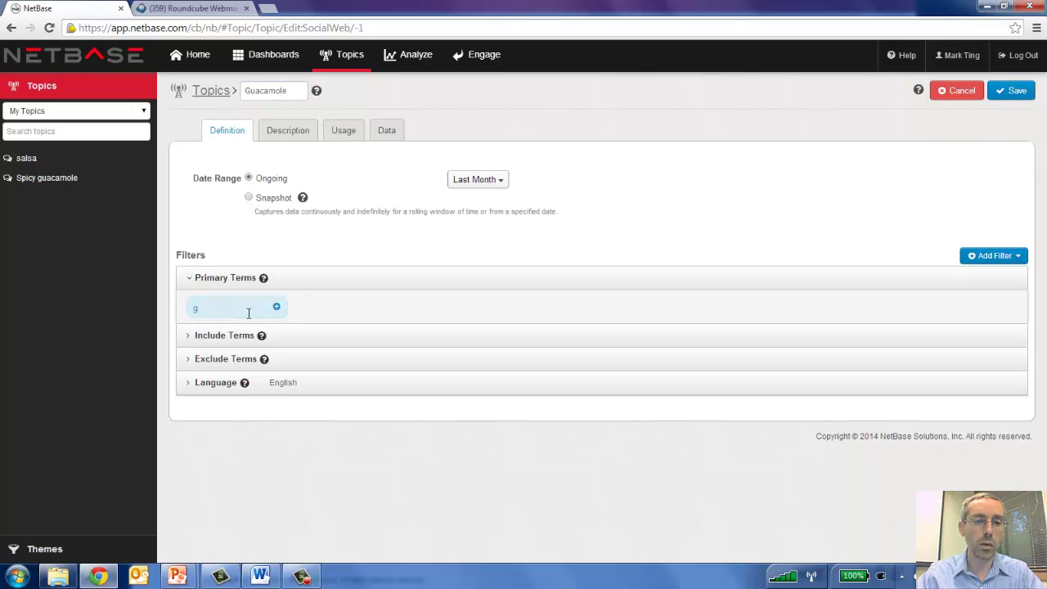
text(uac)
text(amole)
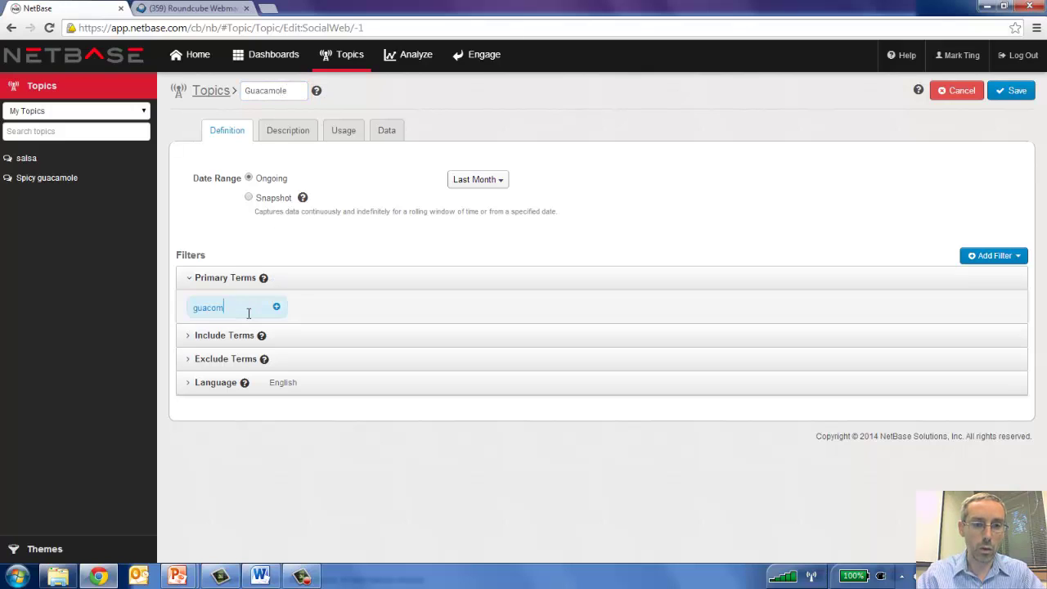
key(BackSpace)
key(BackSpace)
key(BackSpace)
key(BackSpace)
key(BackSpace)
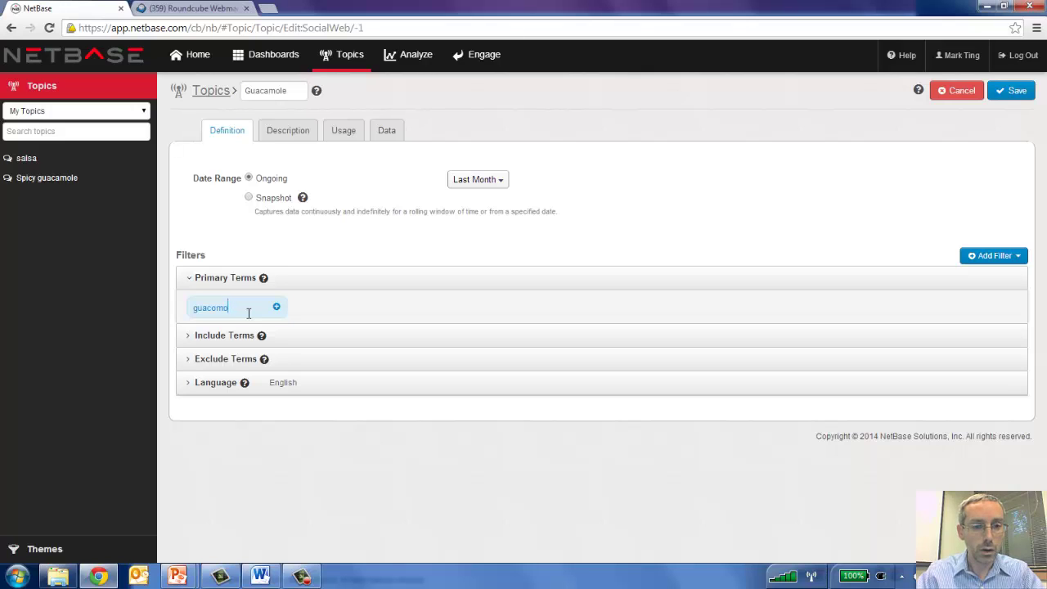
text(amole)
key(Return)
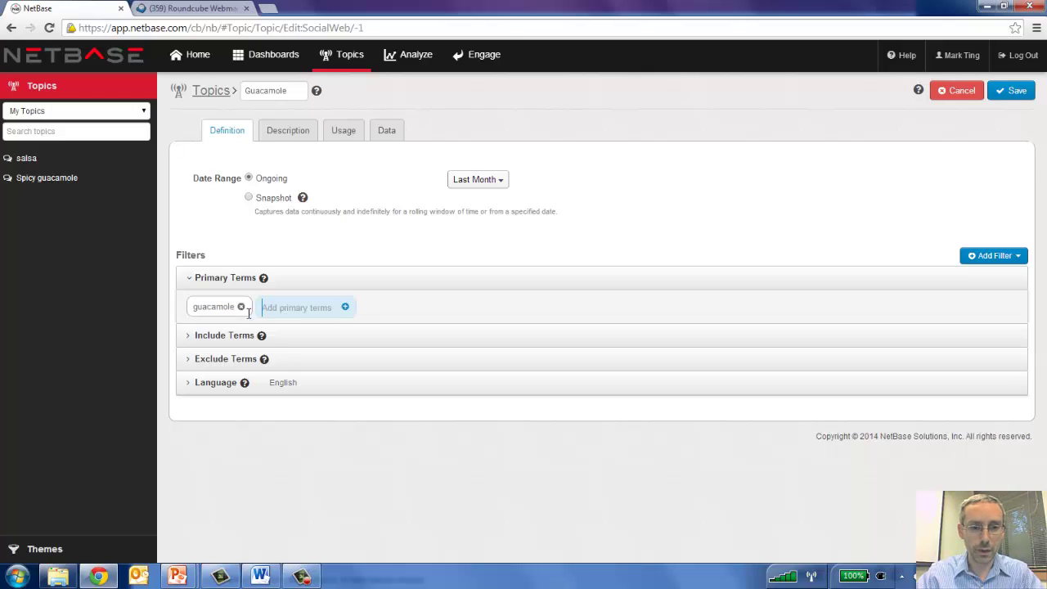
- Add "guac" as a second primary term and save the Guacamole topic
text(guac)
key(Return)
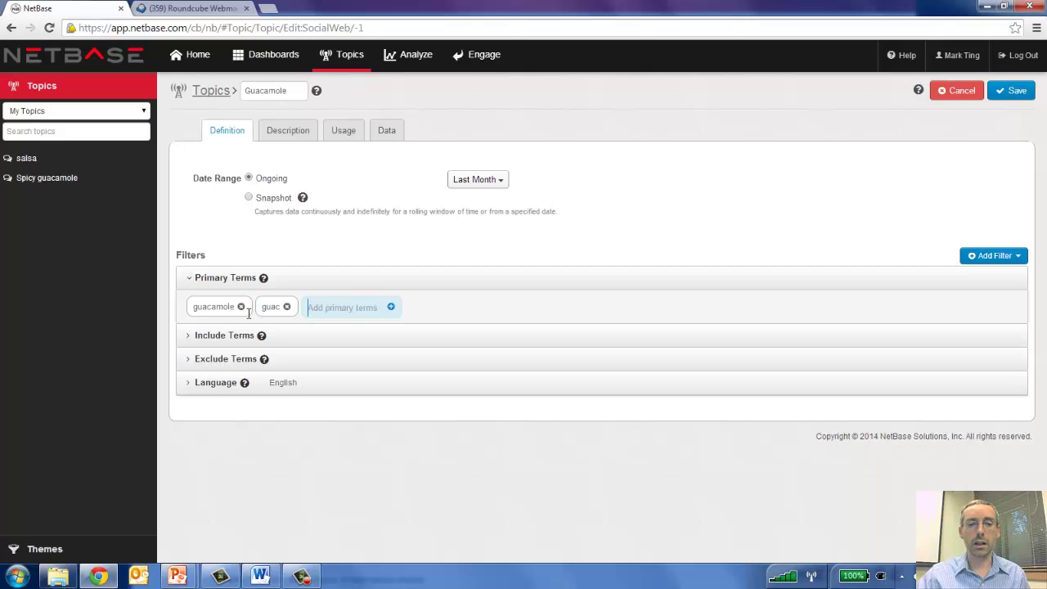
click(1011, 92)
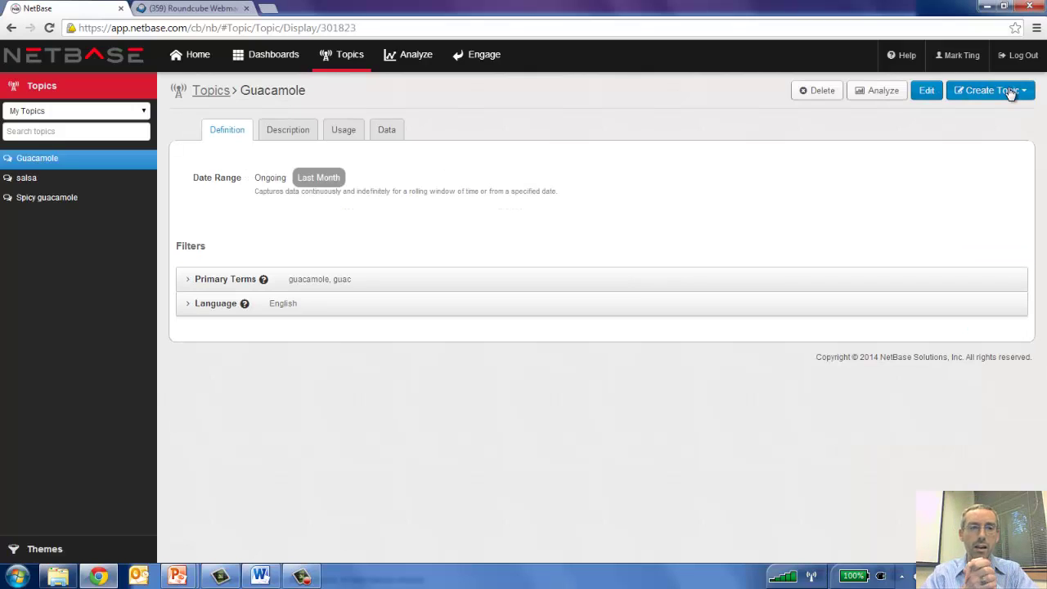
- Analyze the Guacamole topic and select the "want" behavior among its sentiment drivers
click(875, 91)
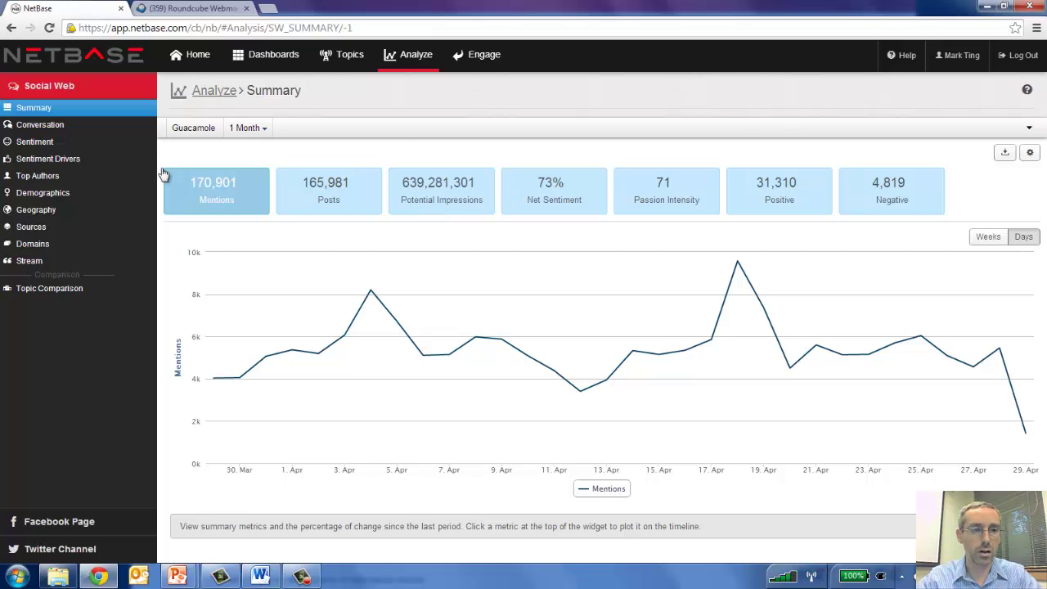
click(84, 168)
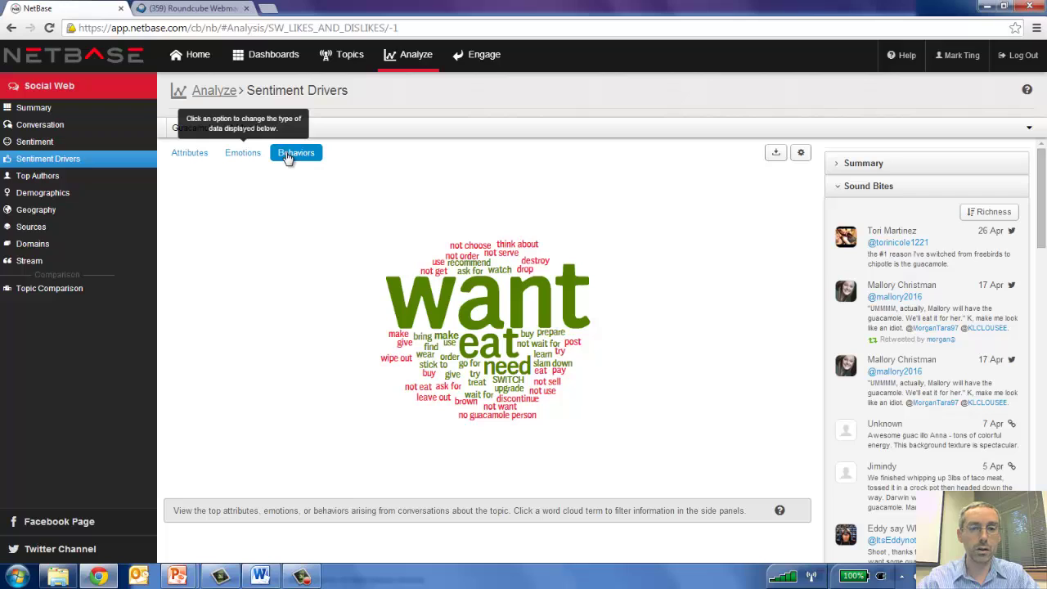
click(550, 314)
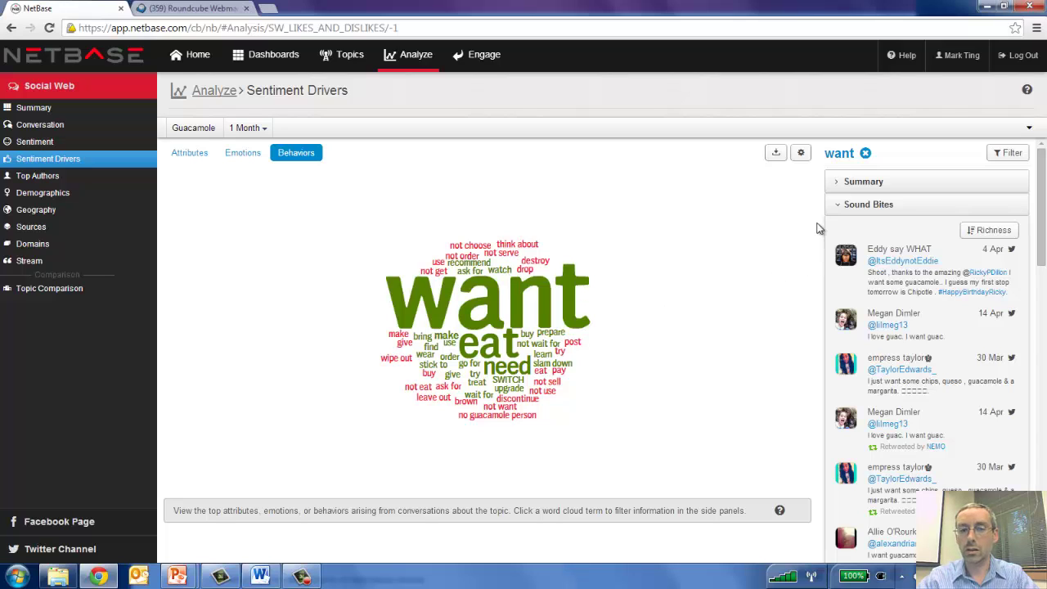
- Review the summary and sound bites for the "want" behavior, sorting the sound bites by Time
click(842, 189)
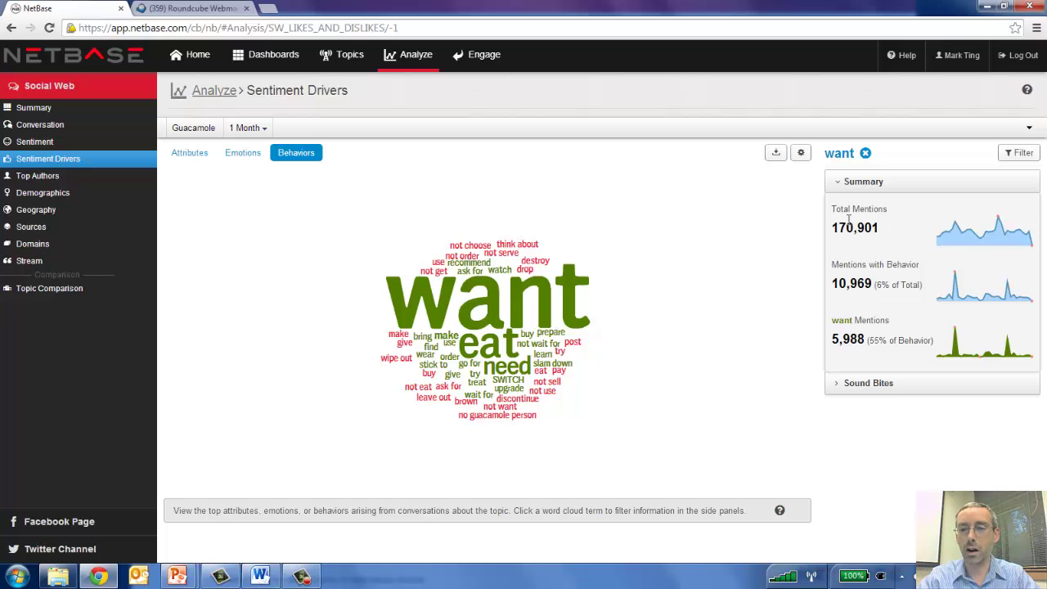
click(842, 184)
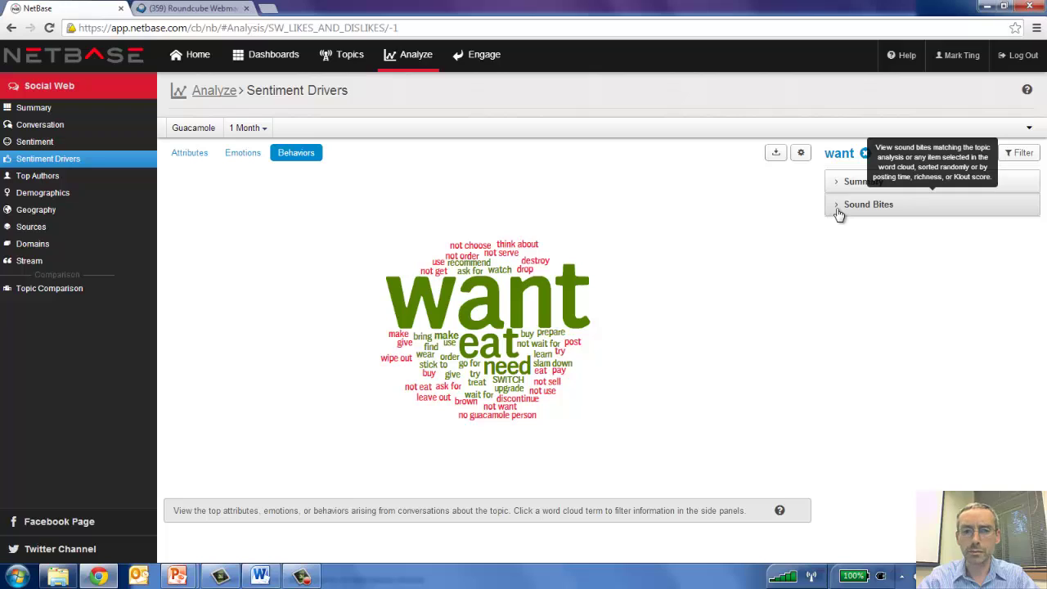
click(838, 213)
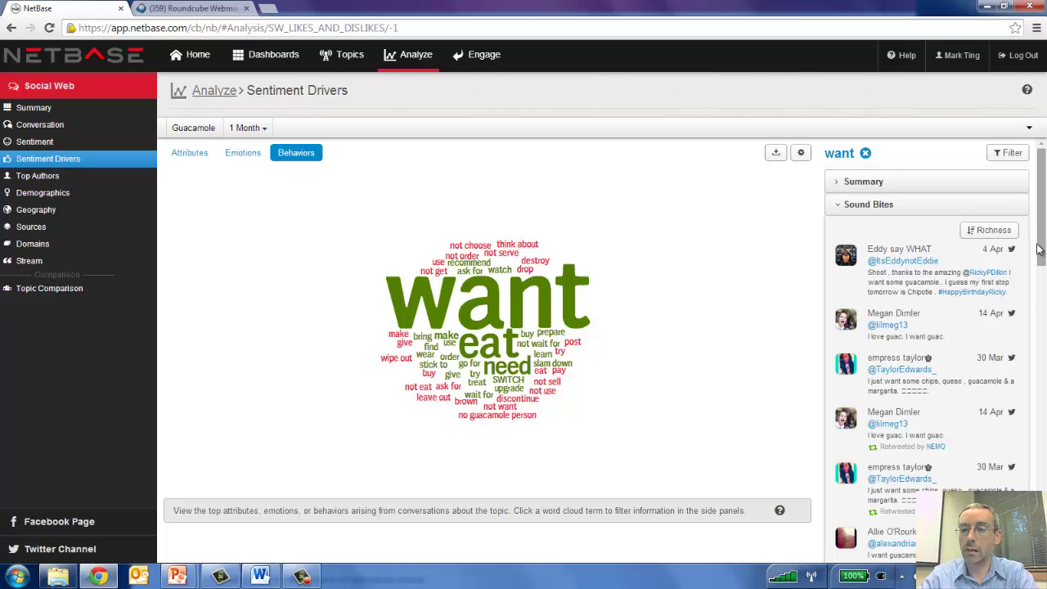
click(990, 229)
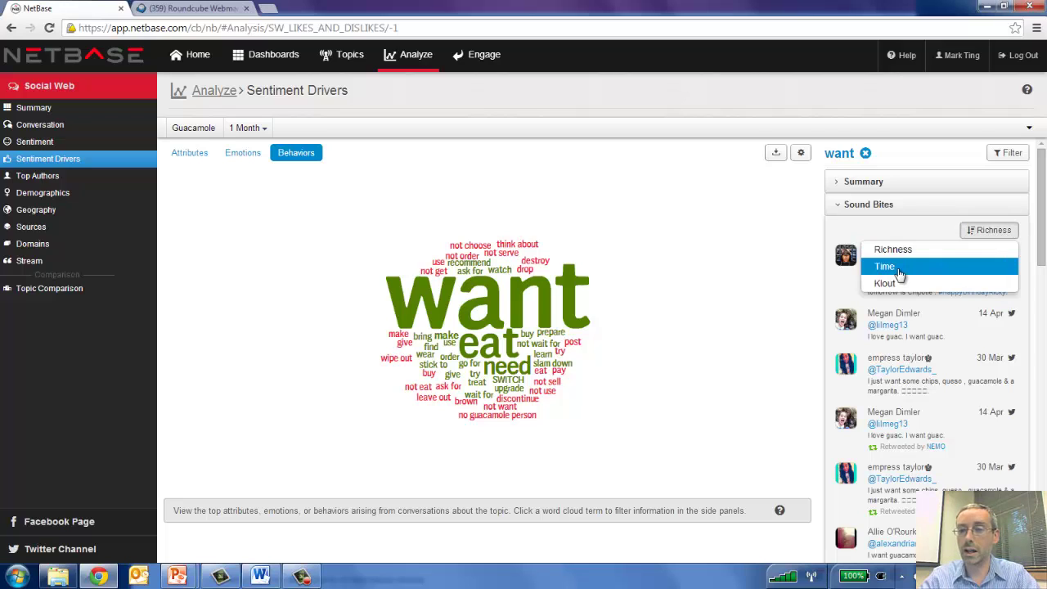
click(899, 268)
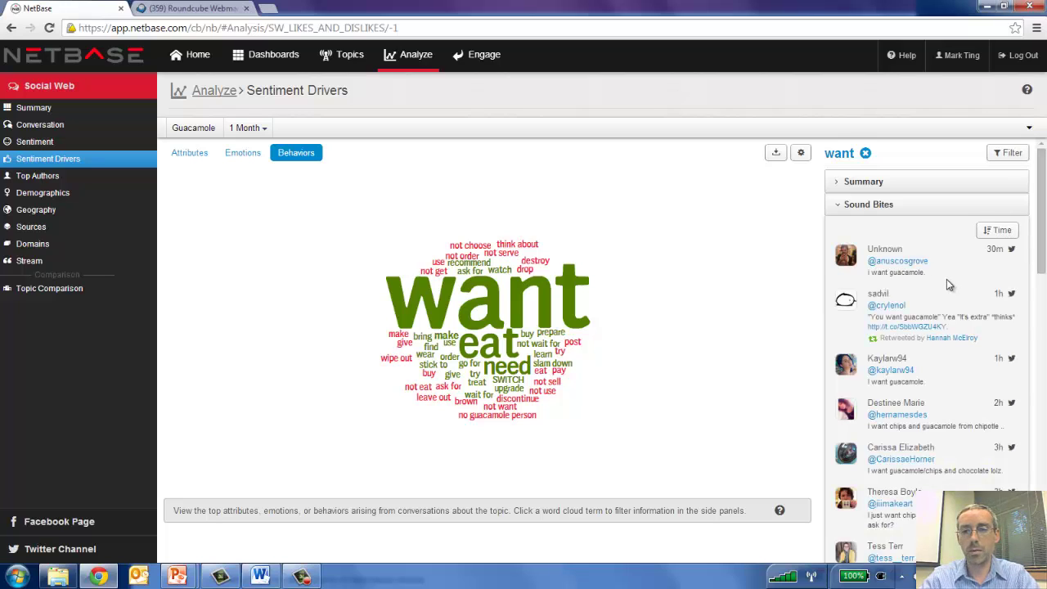
- Select the "eat" behavior in the word cloud and view its mention summary
mouse_move(1004, 254)
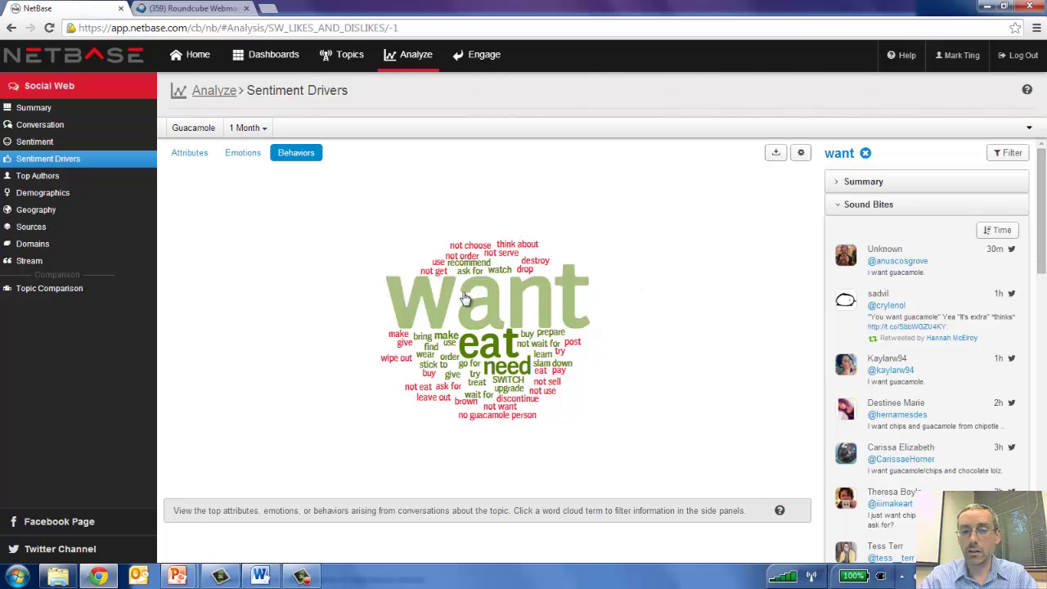
click(486, 350)
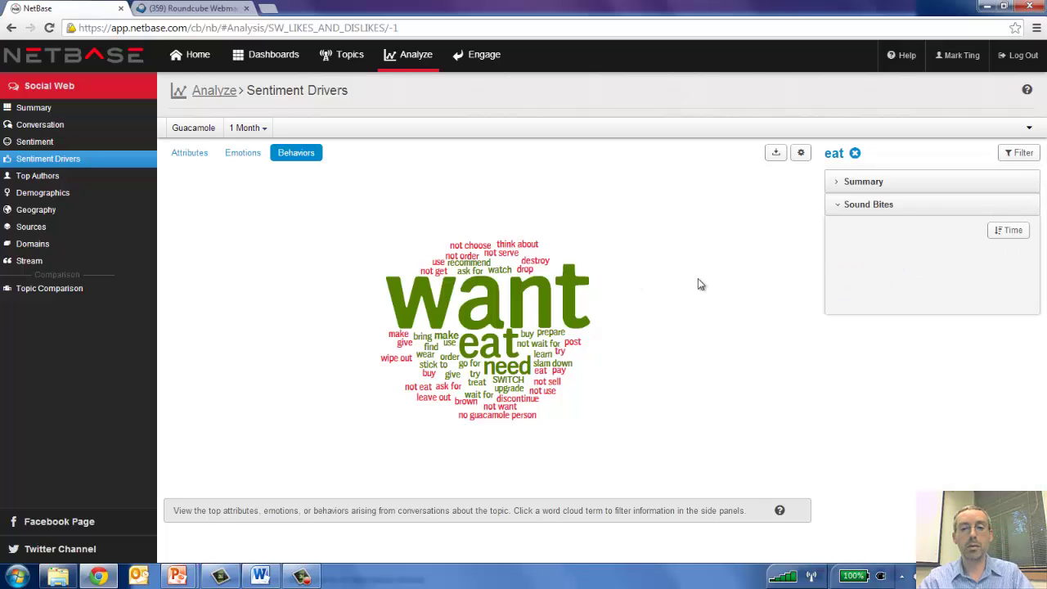
click(843, 182)
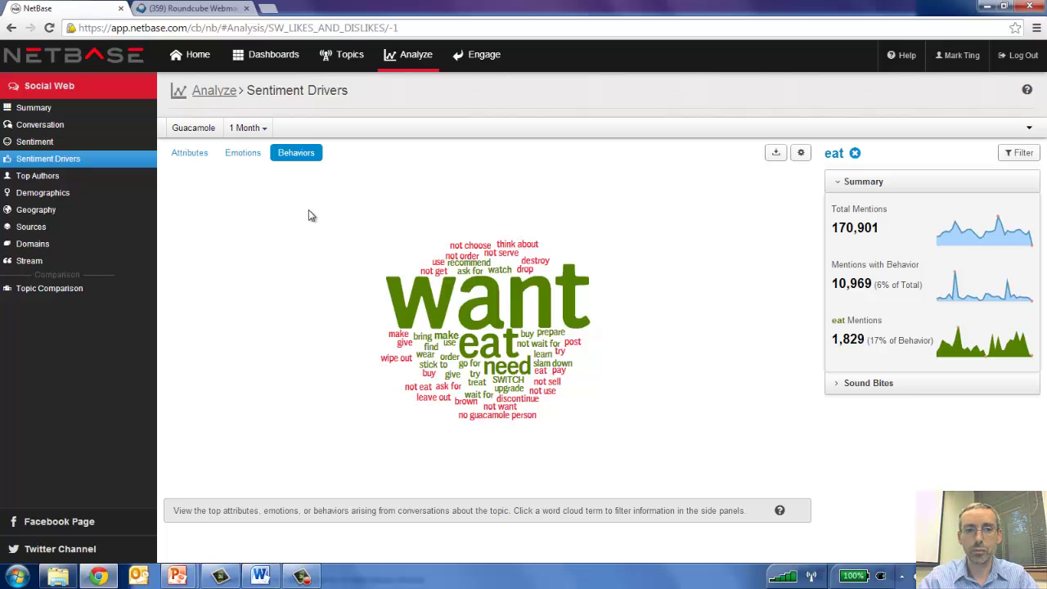
- Examine the Guacamole topic's emotions, viewing the summary and sound bites for "love" and "crave"
click(249, 162)
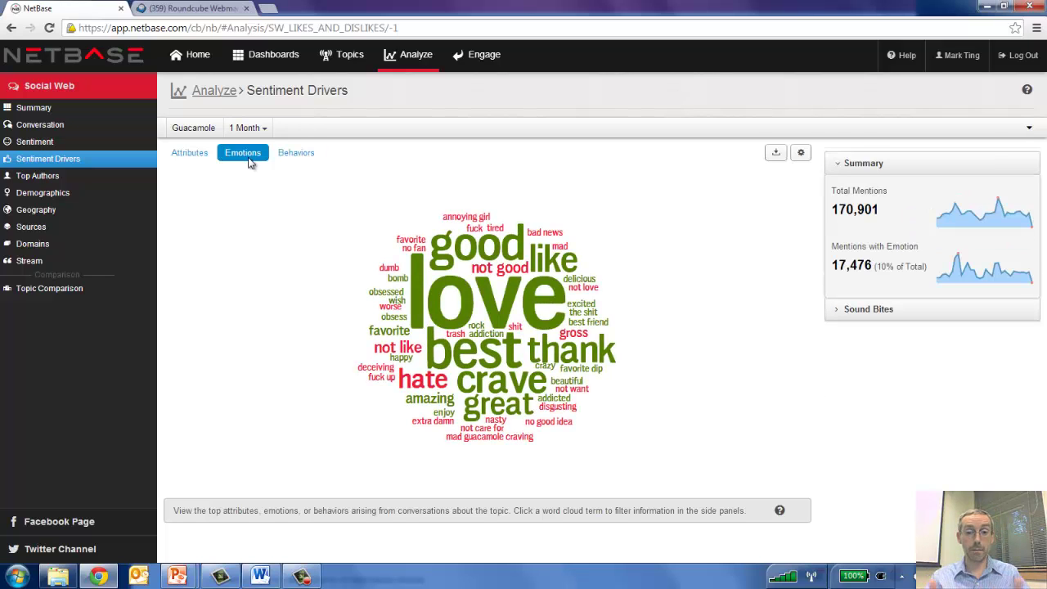
click(495, 303)
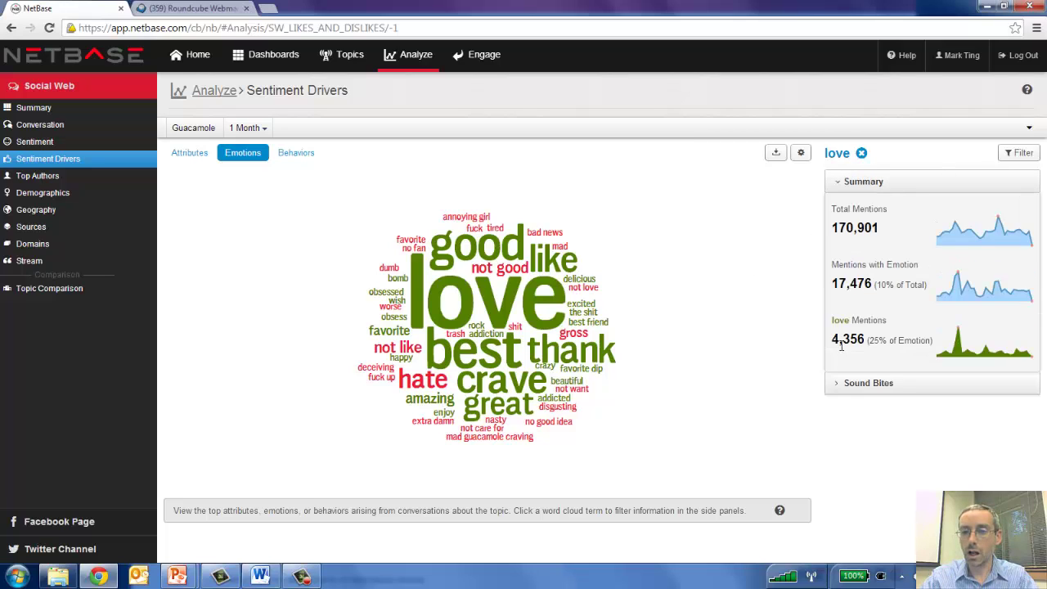
click(846, 384)
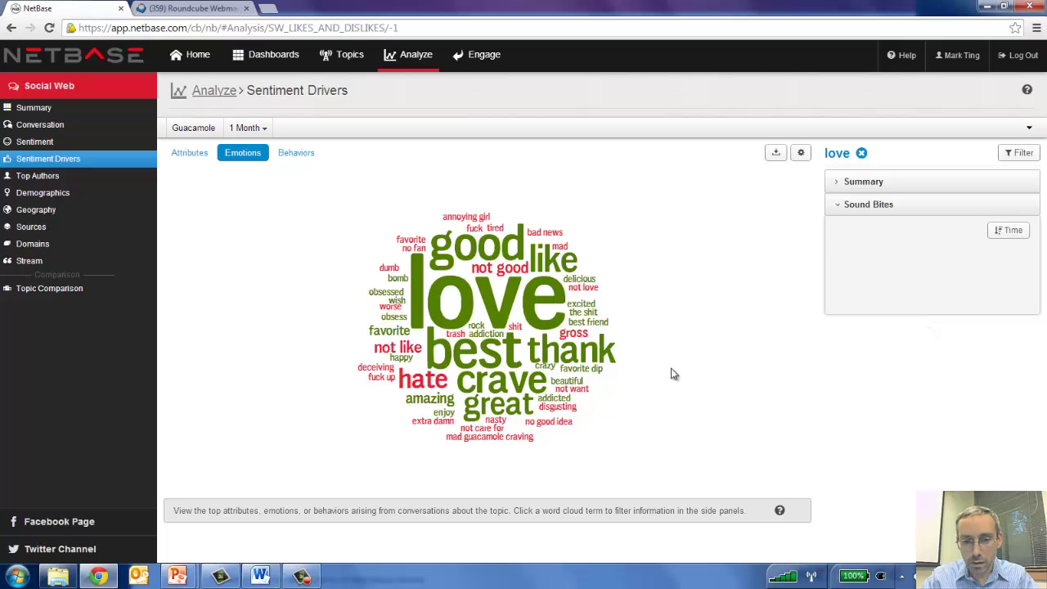
click(514, 390)
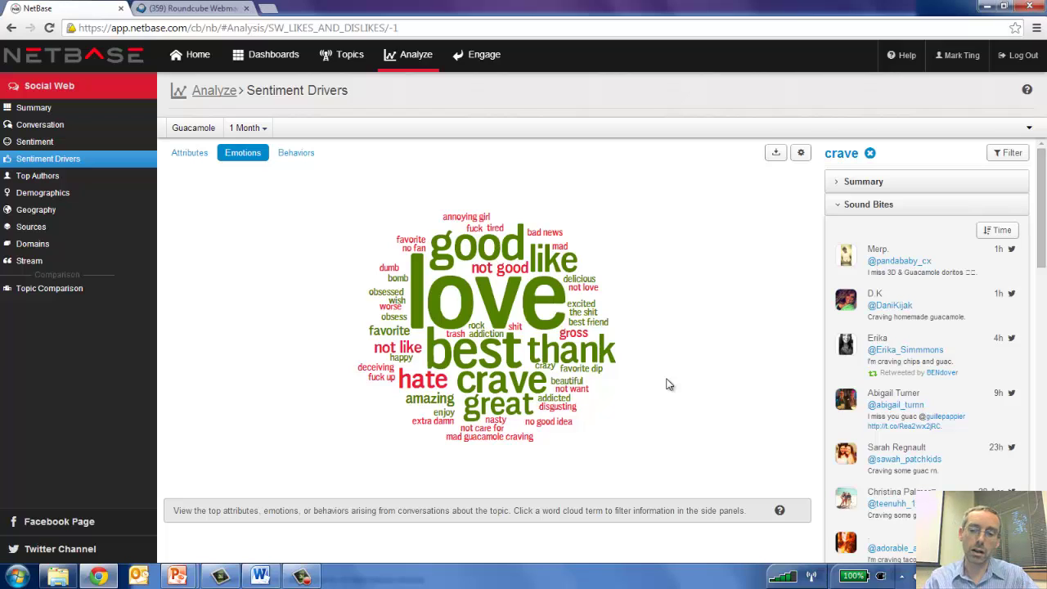
click(837, 187)
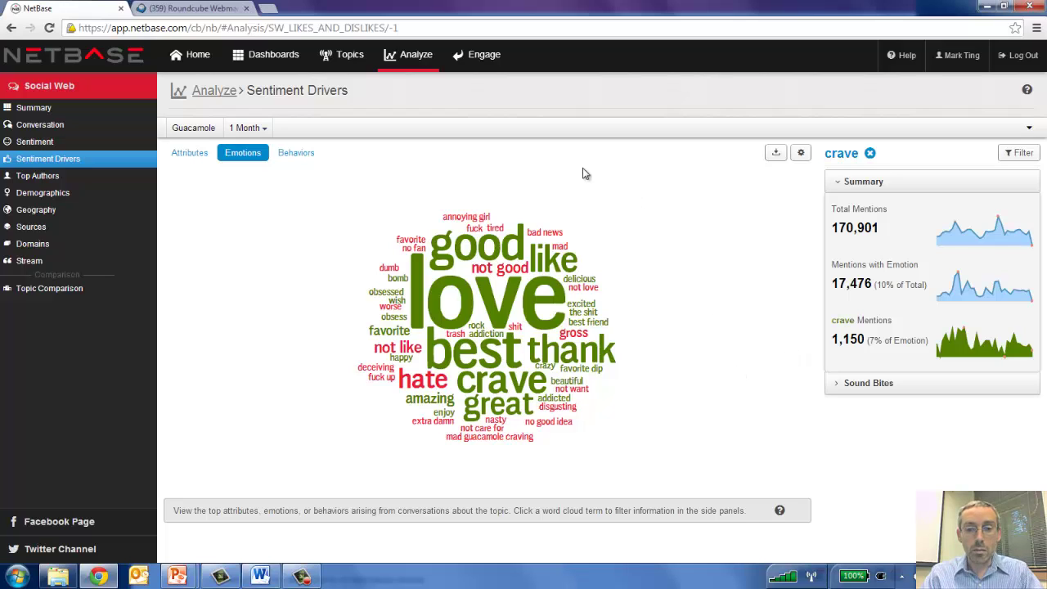
- Examine the topic's attributes and read the sound bites for "bland of attention"
click(202, 155)
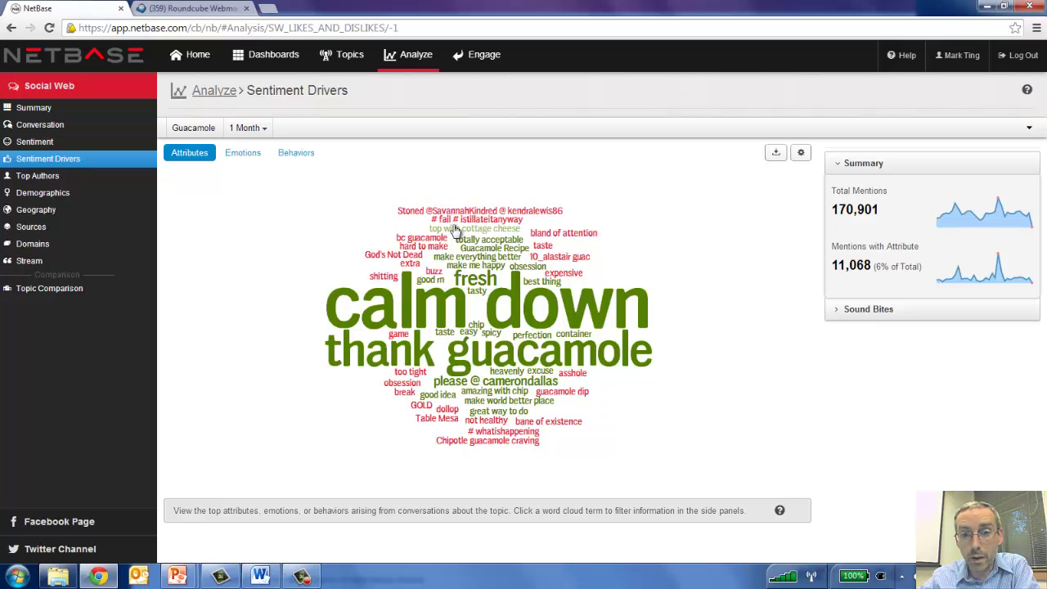
click(545, 235)
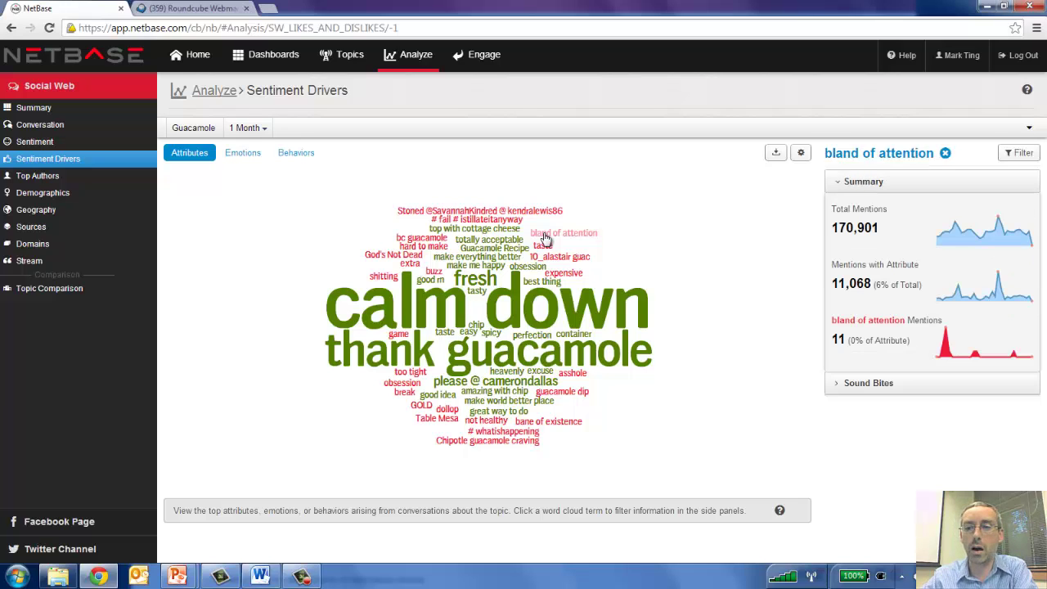
click(838, 392)
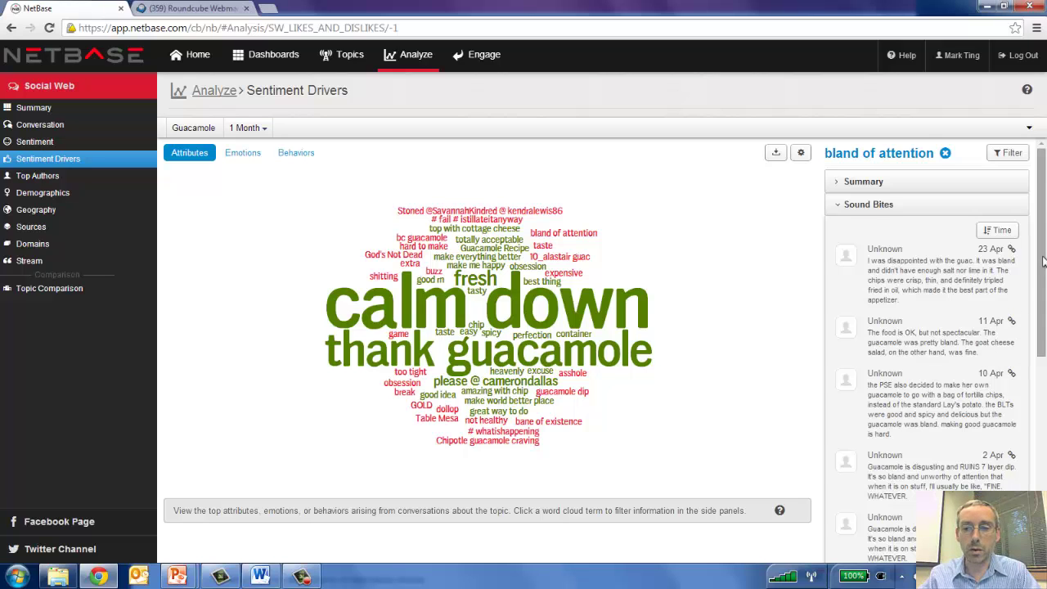
drag(1043, 261, 1044, 171)
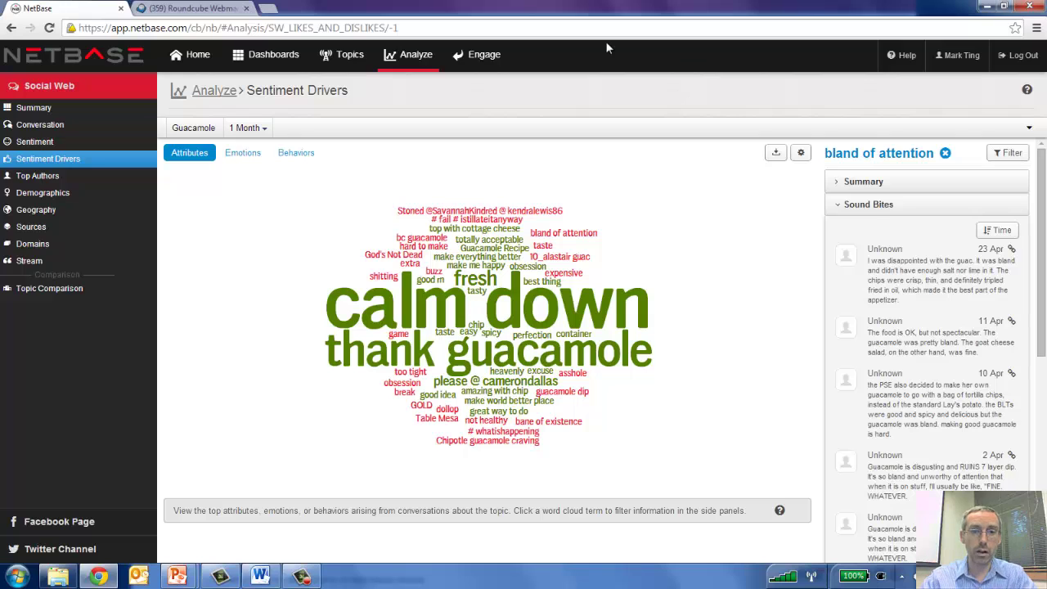
- Return to the topic's behaviors, select "want" again and view its mention summary
click(291, 158)
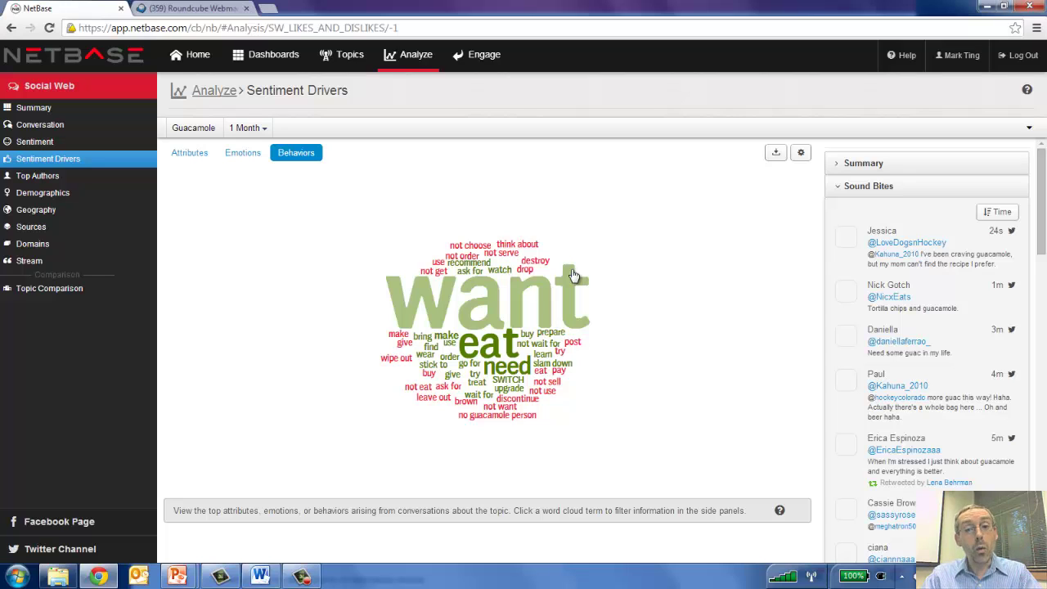
click(575, 276)
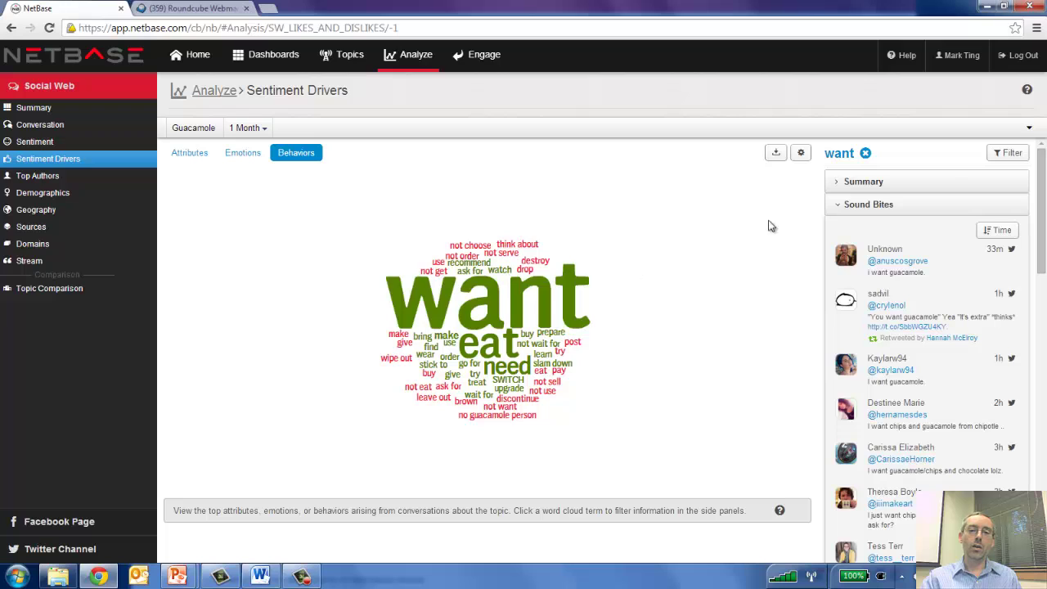
click(836, 188)
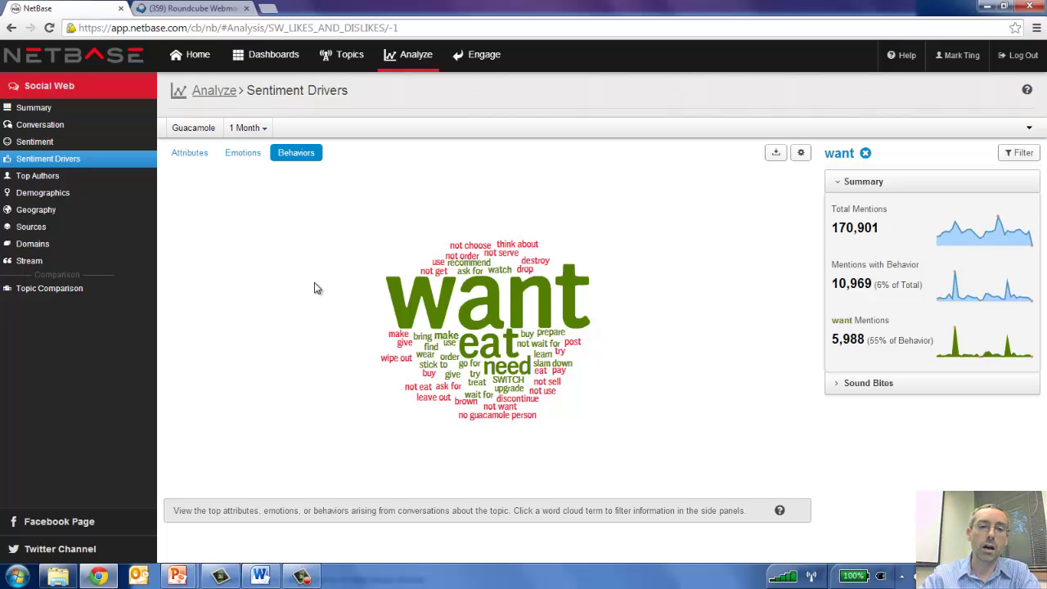
- Switch to Roundcube Webmail and read the newest NetBase Engagement alert for guacamole (want/need)
click(181, 12)
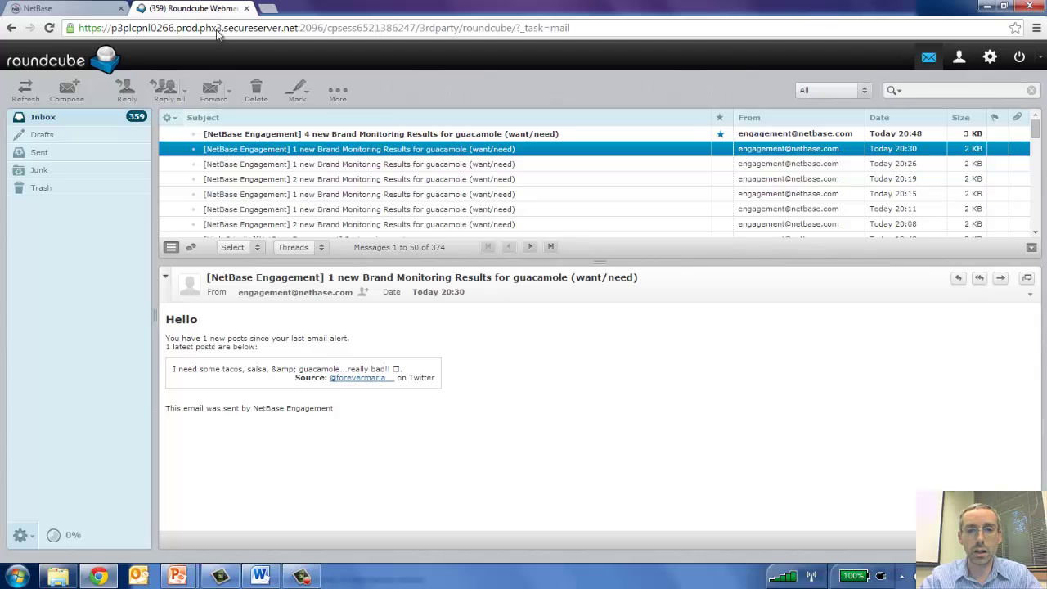
click(352, 135)
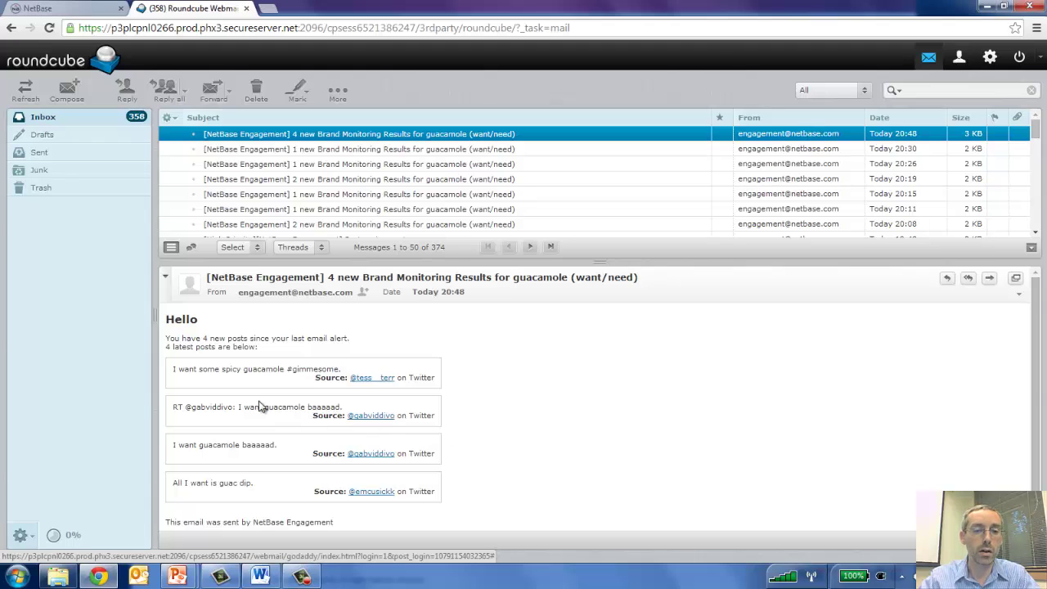
drag(307, 406, 331, 406)
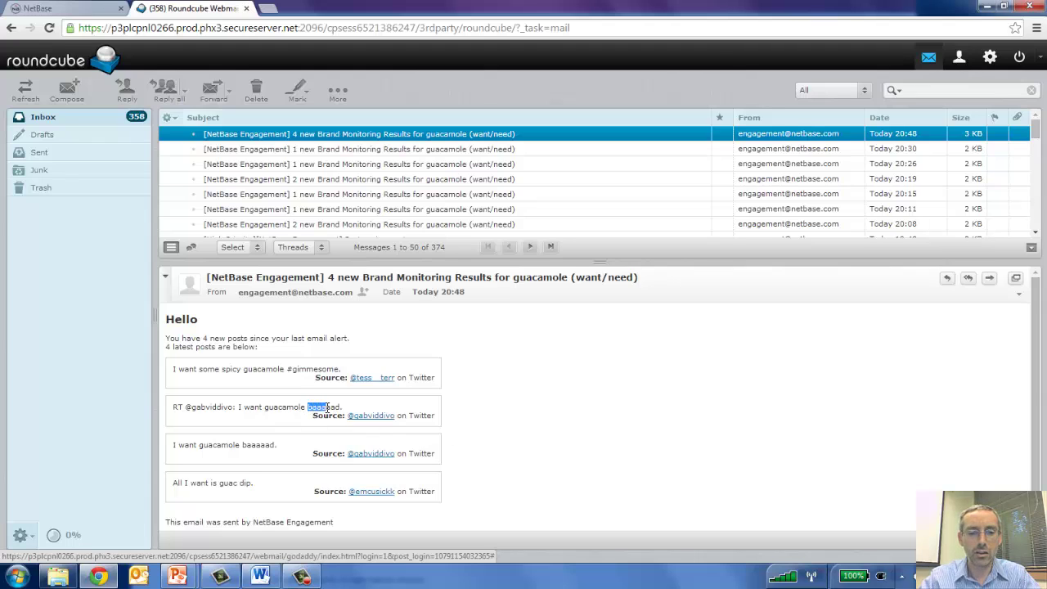
click(327, 406)
- Enlarge the message list to look through the guacamole alerts, and restore the preview of the newest alert
drag(685, 262, 695, 483)
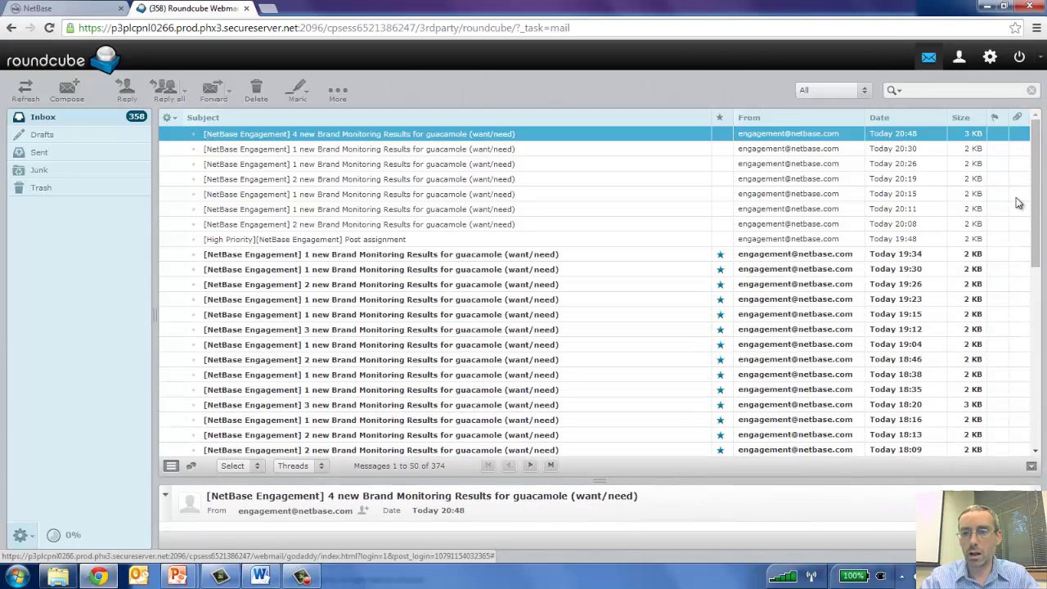
drag(1039, 256, 1024, 117)
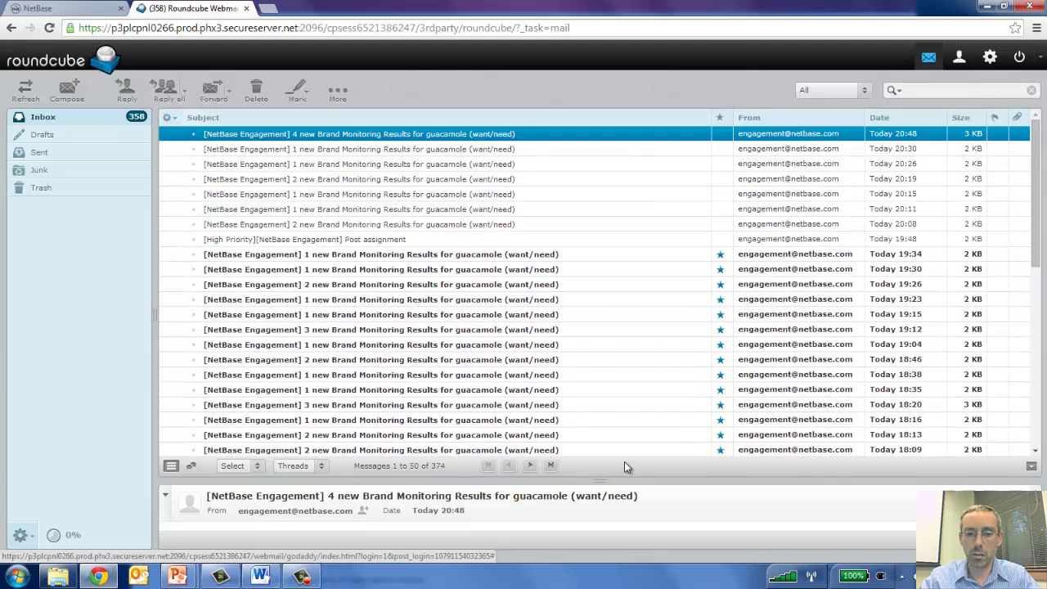
drag(599, 482, 596, 271)
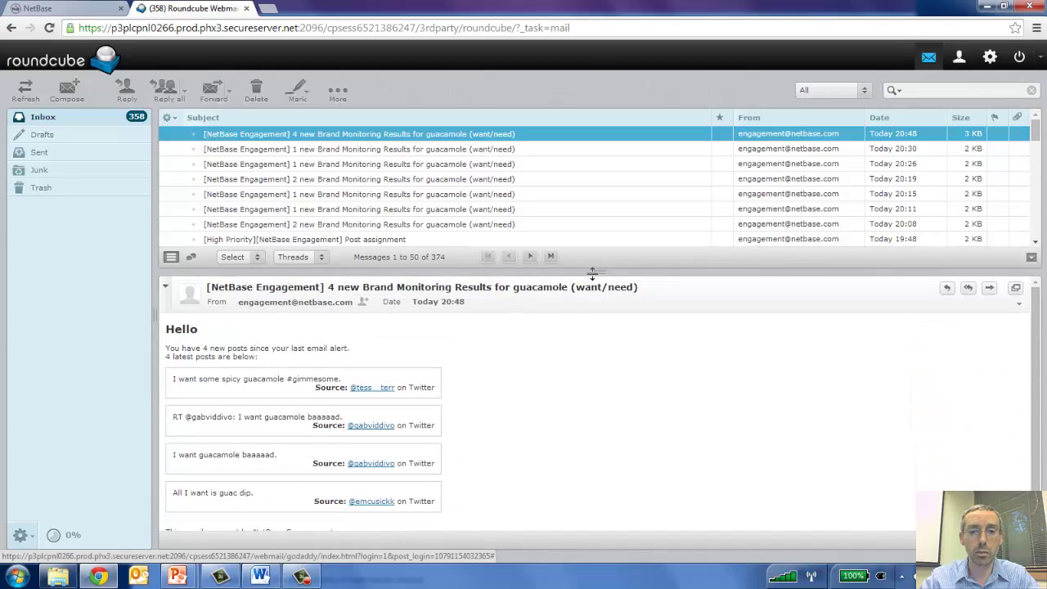
- Switch to the PowerPoint slide show to present the Social Selling slide
mouse_move(180, 575)
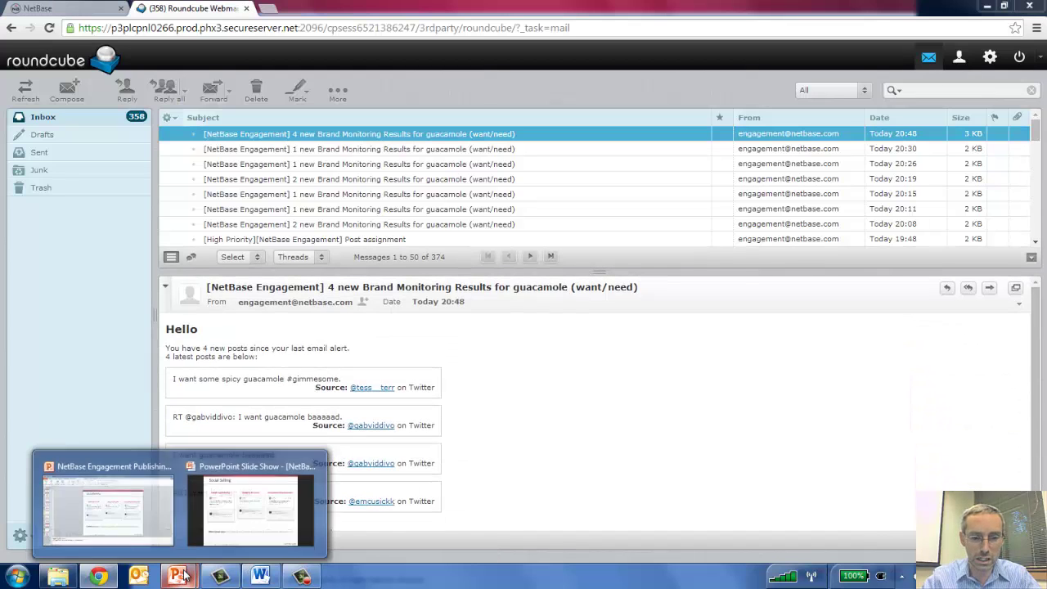
click(250, 534)
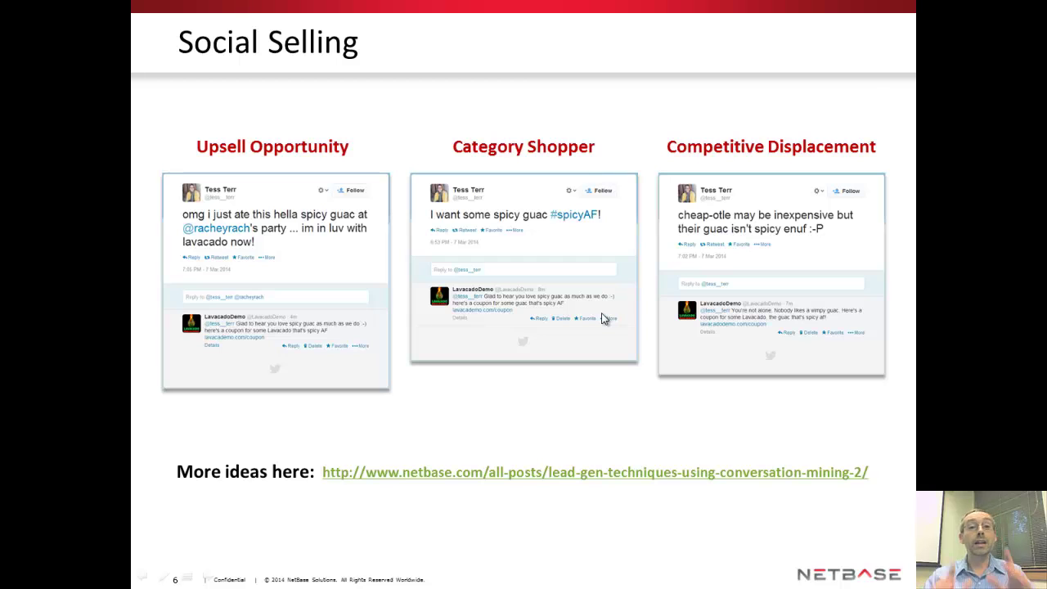
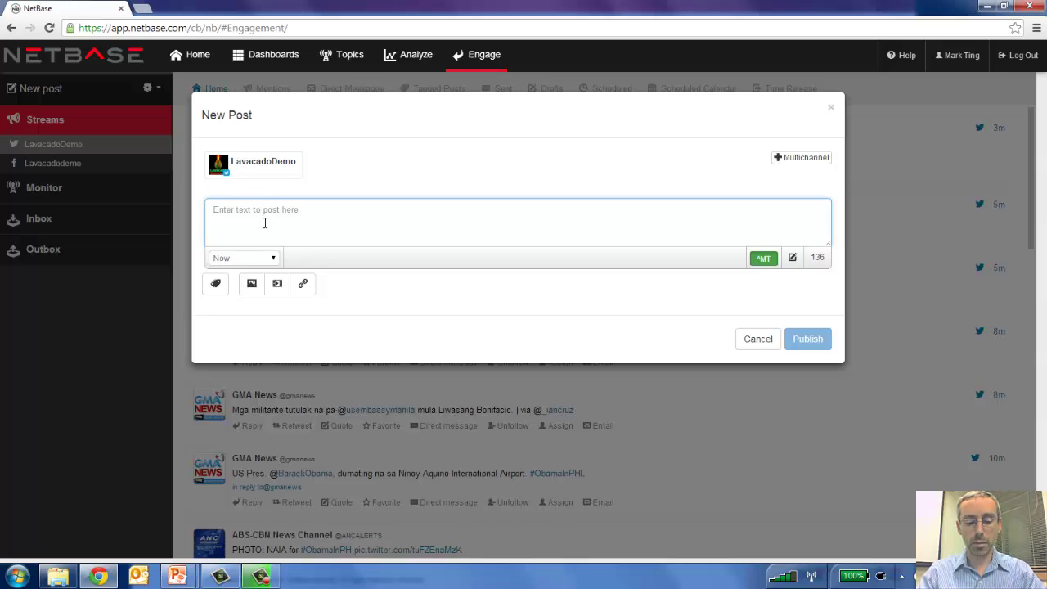
text(Win a lifetime supply of guac #GIVEAWAY http://www.lavacadodemo.com/contest)
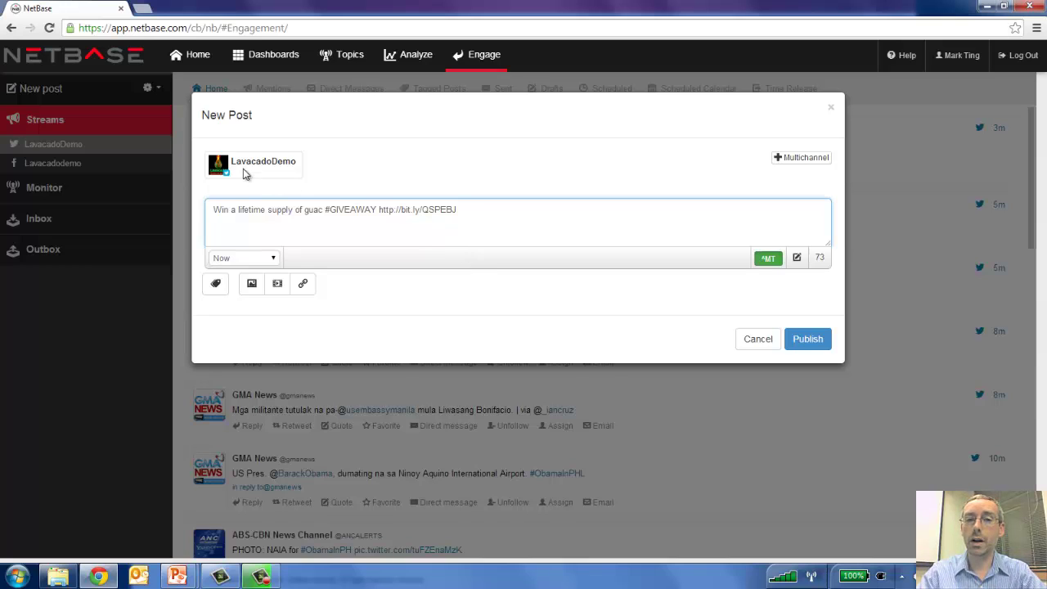
click(798, 159)
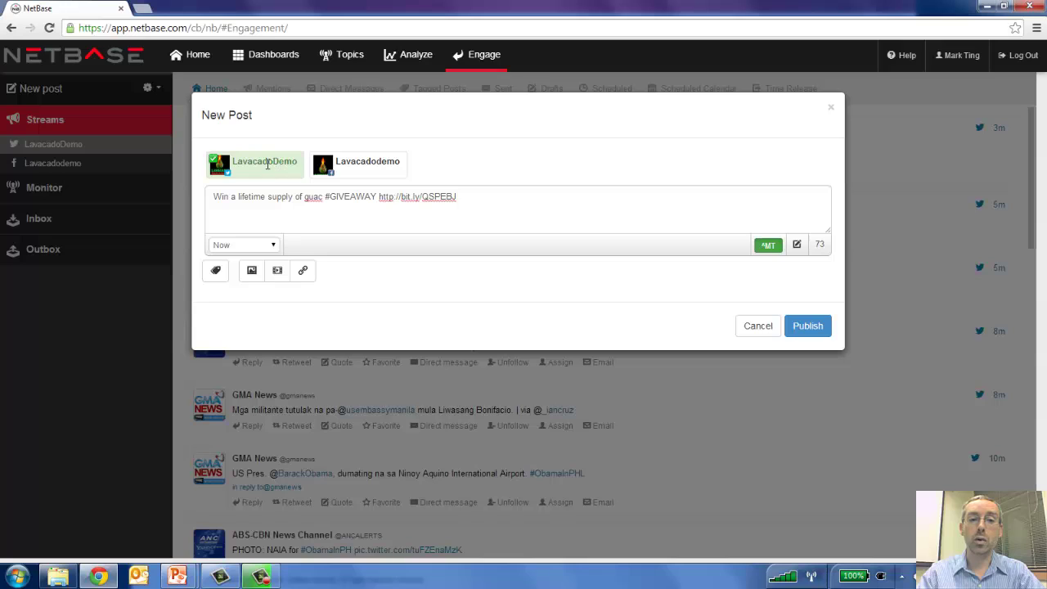
click(355, 172)
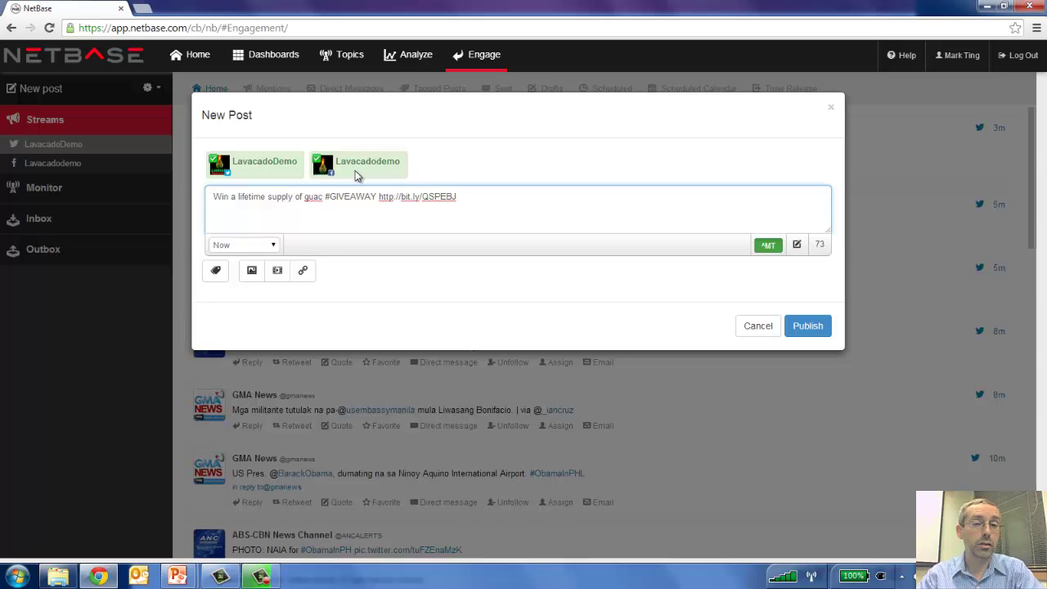
- Remove the Twitter account LavacadoDemo from the post's channels and schedule the Facebook post for 03 May 2014 at 12:20
double_click(820, 244)
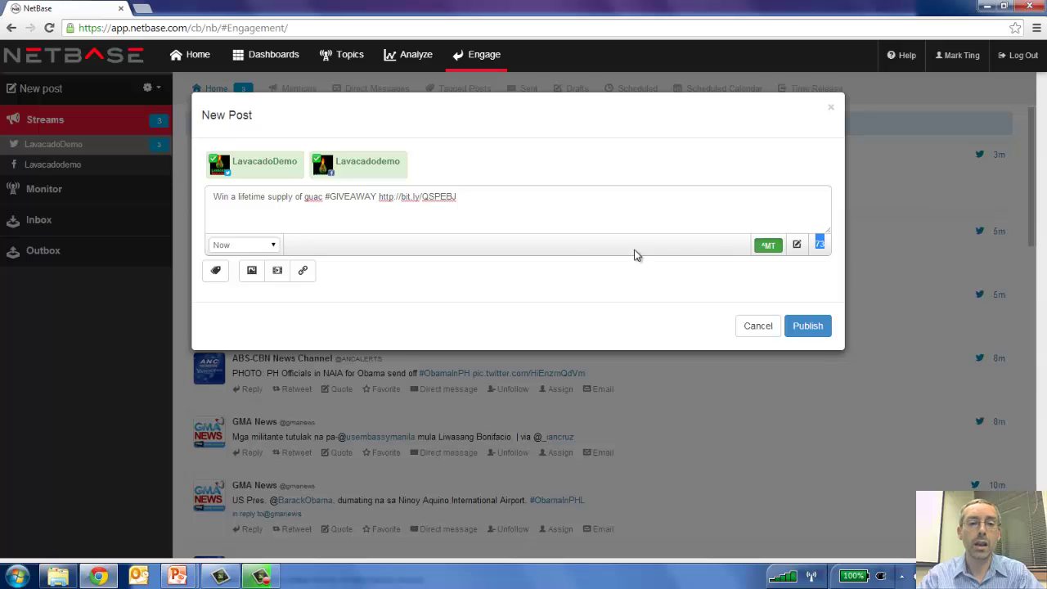
click(252, 166)
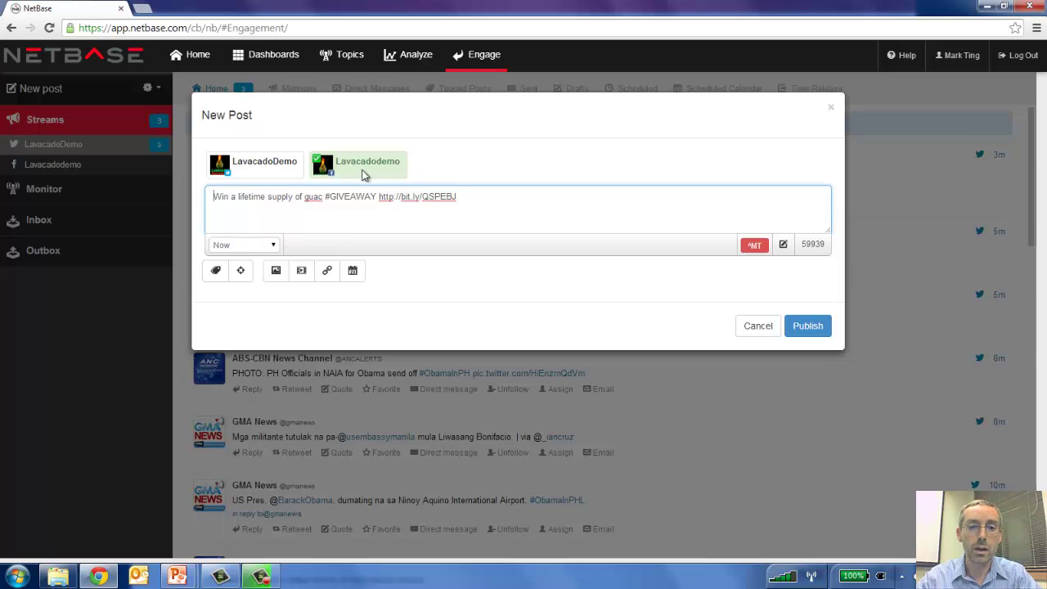
click(275, 247)
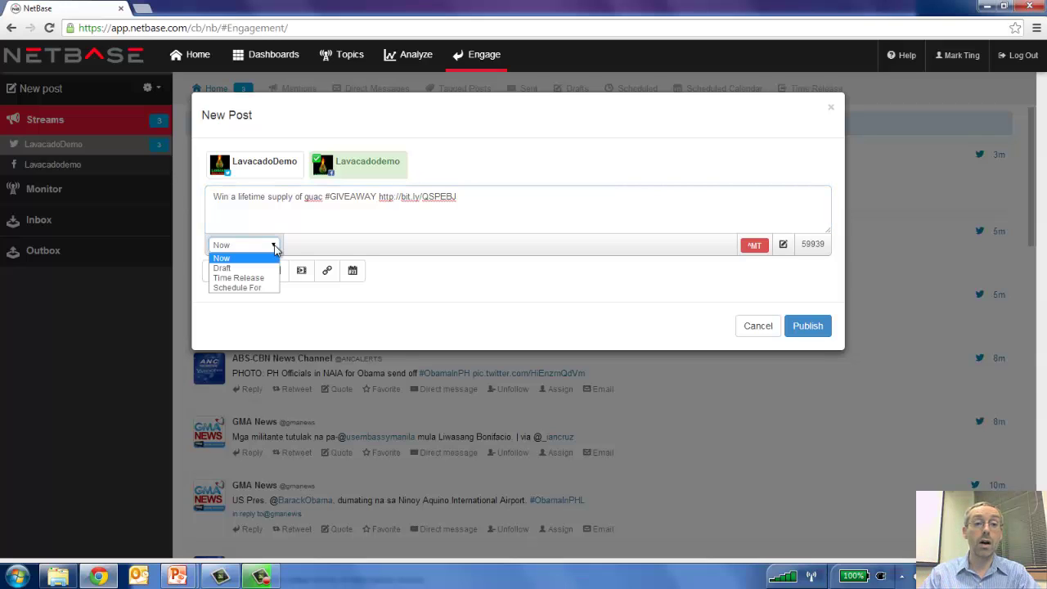
click(257, 289)
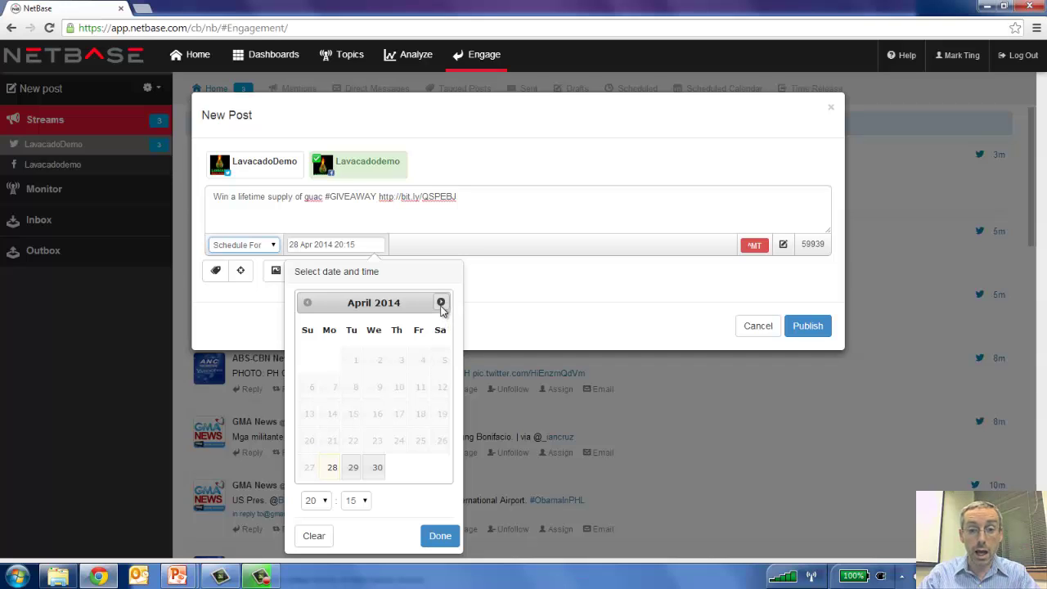
click(441, 304)
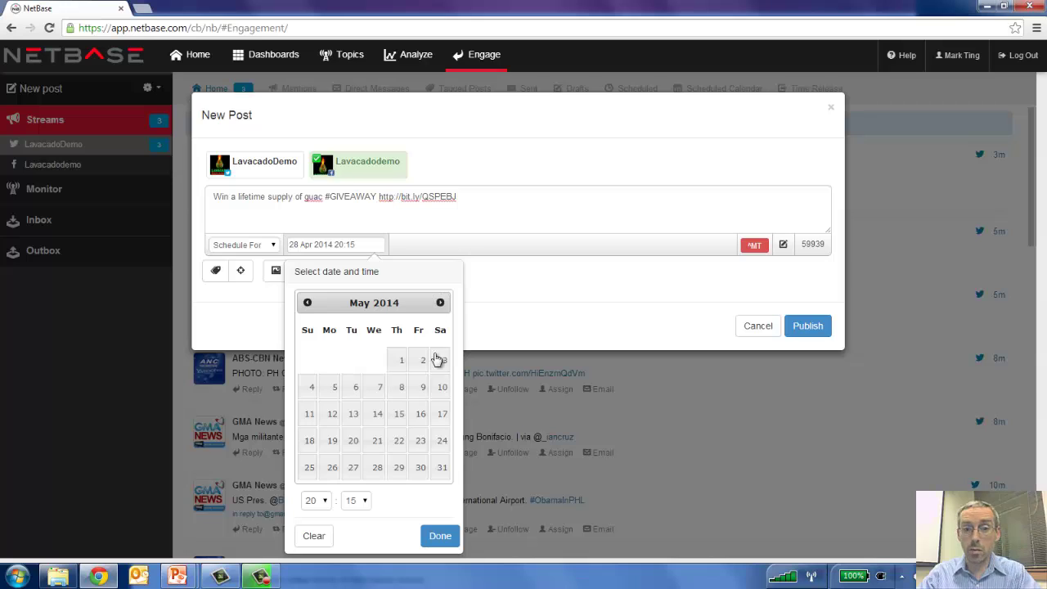
click(444, 366)
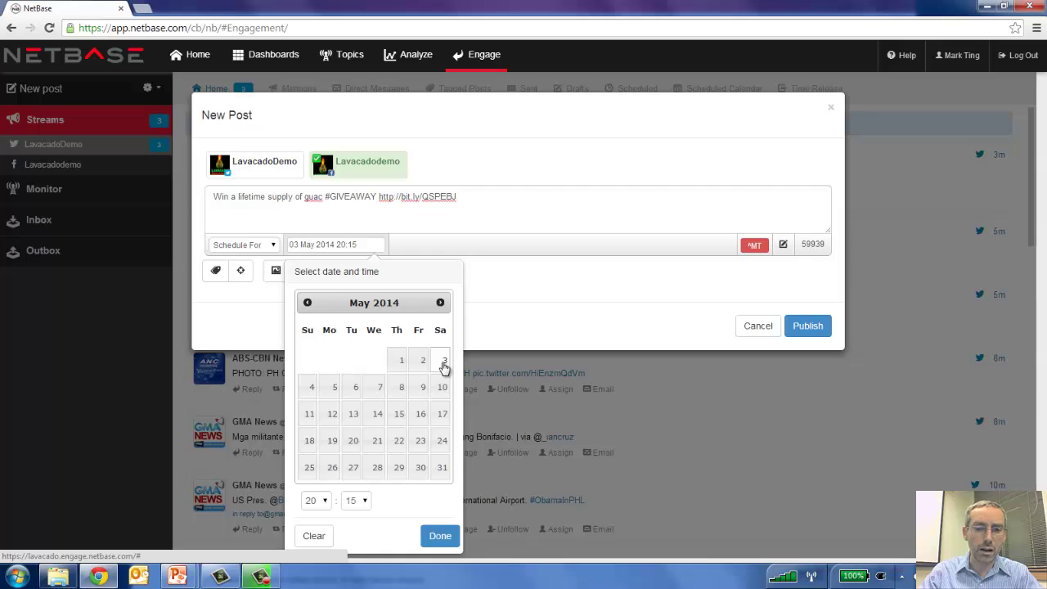
click(322, 501)
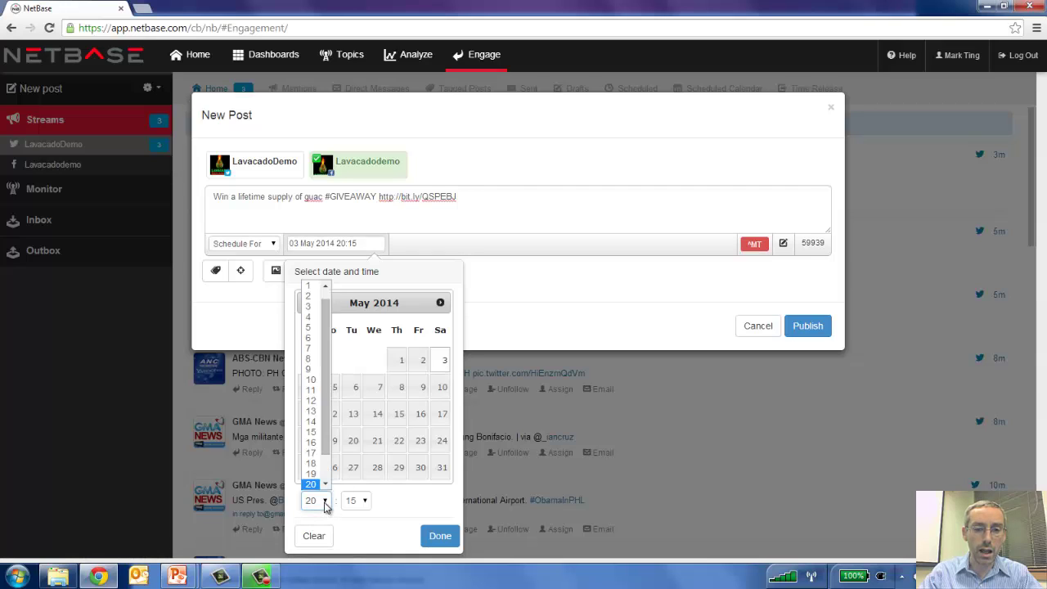
click(311, 400)
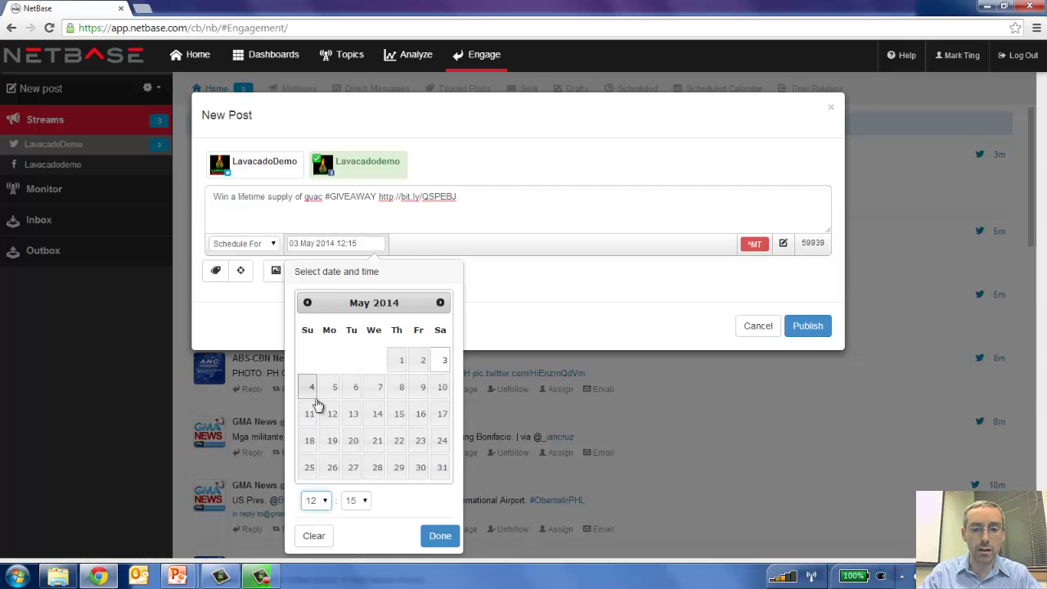
click(363, 500)
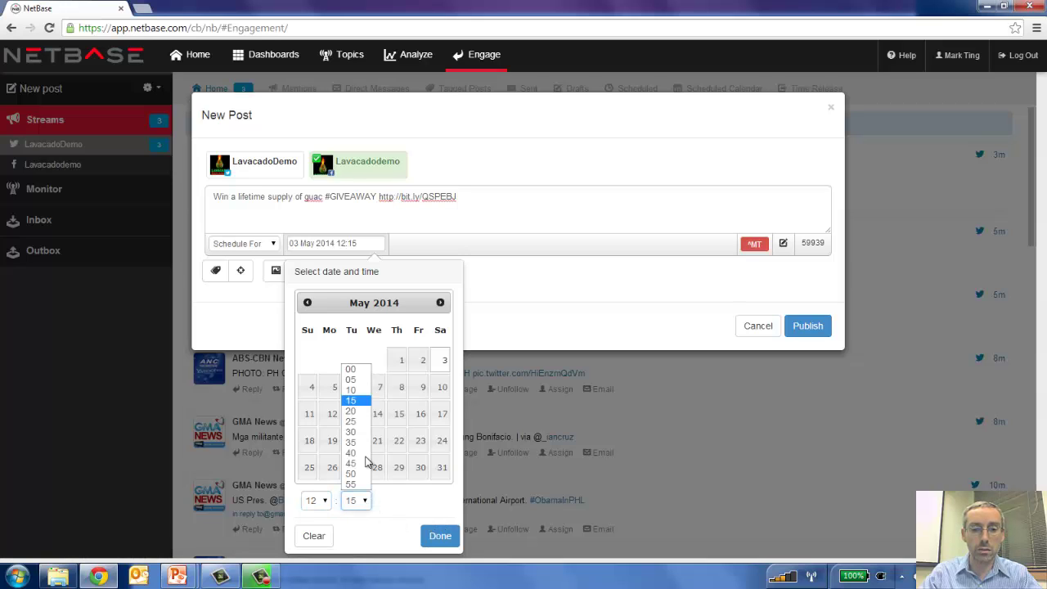
click(351, 411)
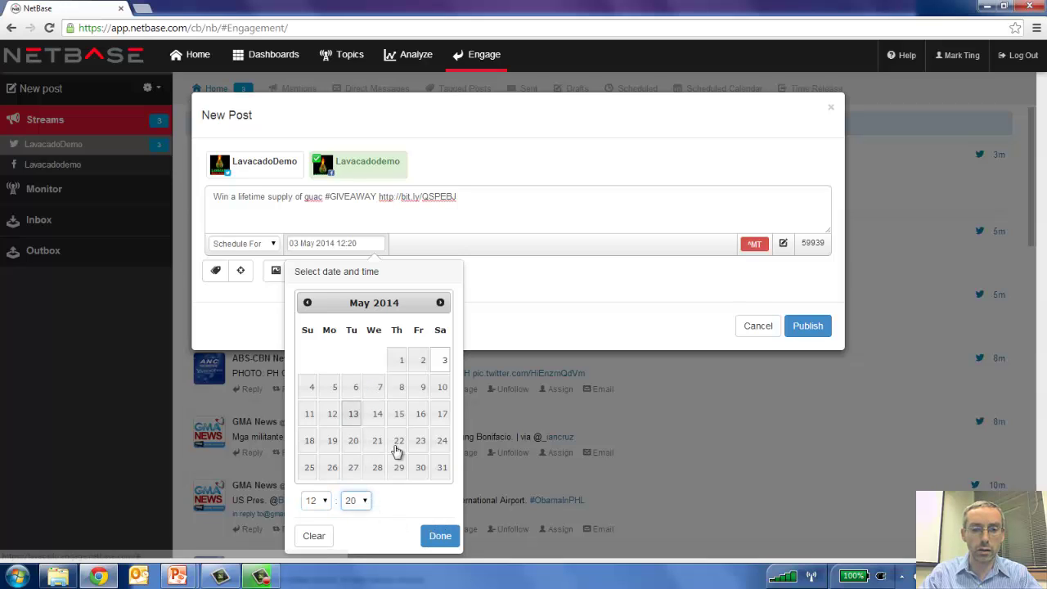
click(439, 536)
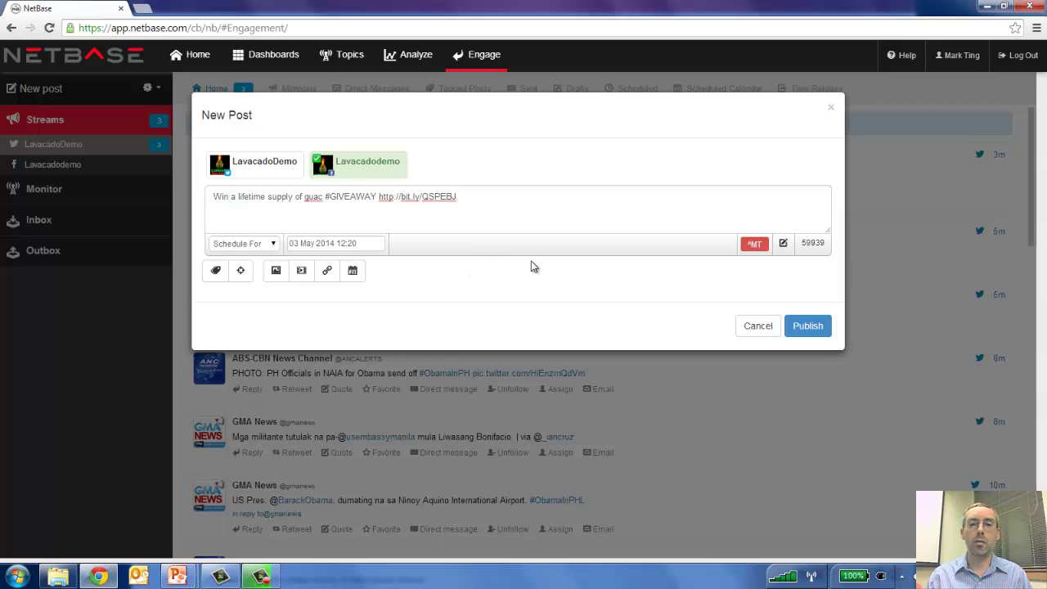
- Turn the author's initials signature on and off again, and look at the post's tag options
click(626, 197)
click(755, 249)
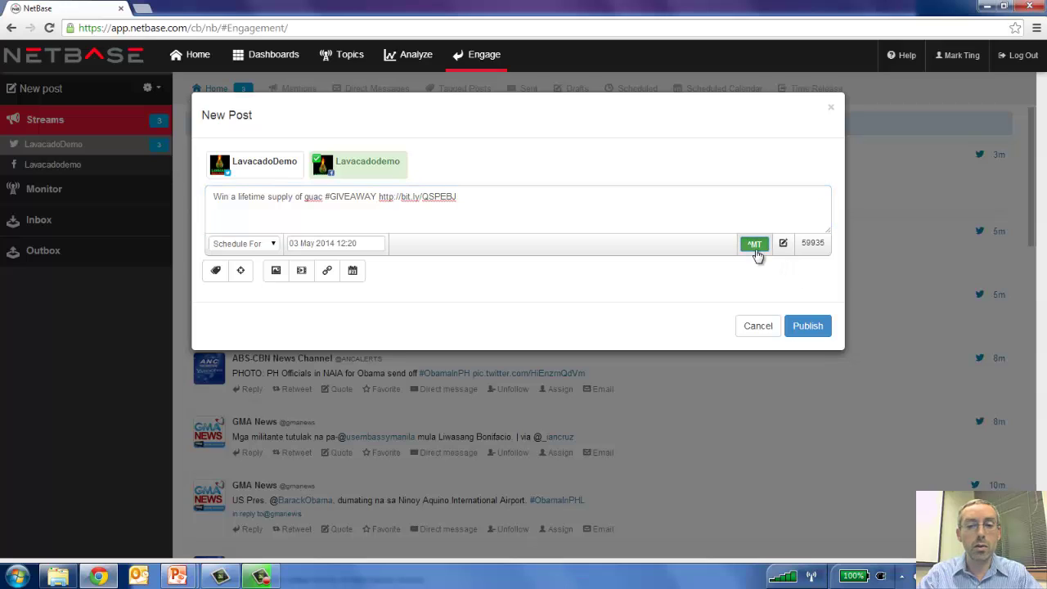
click(757, 252)
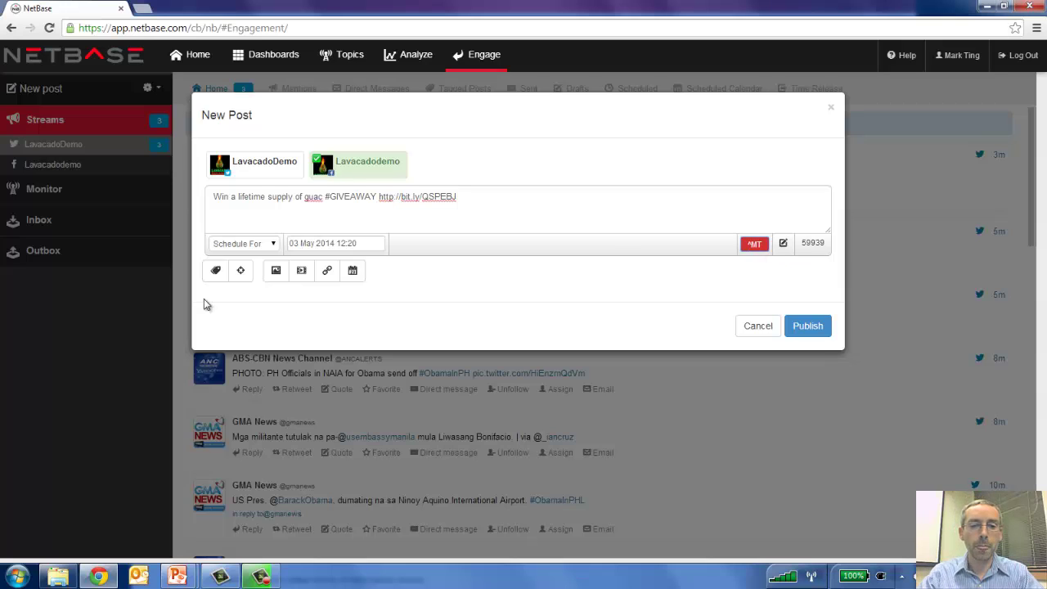
click(216, 276)
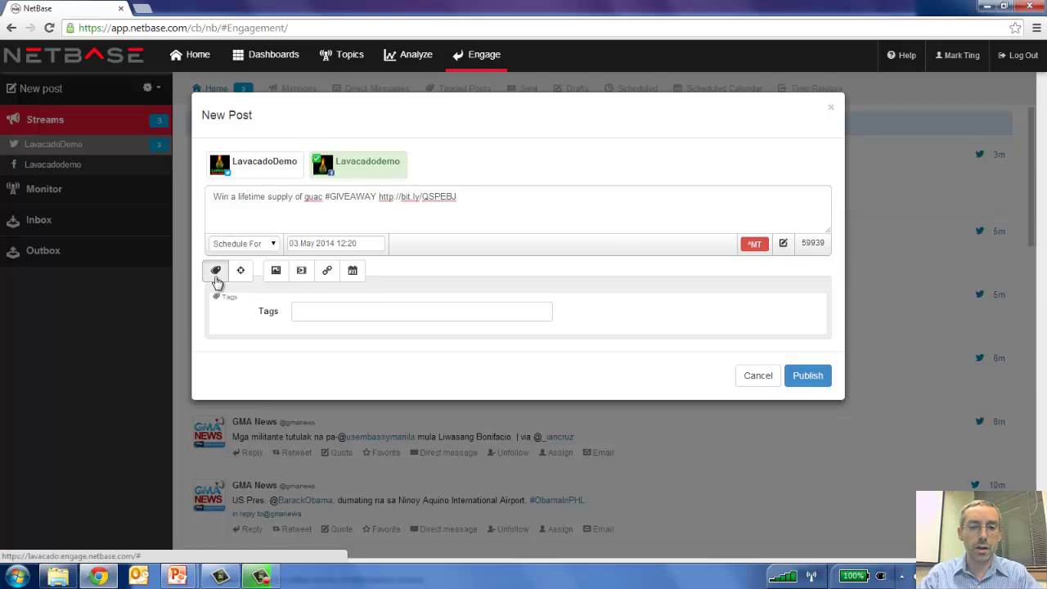
click(362, 313)
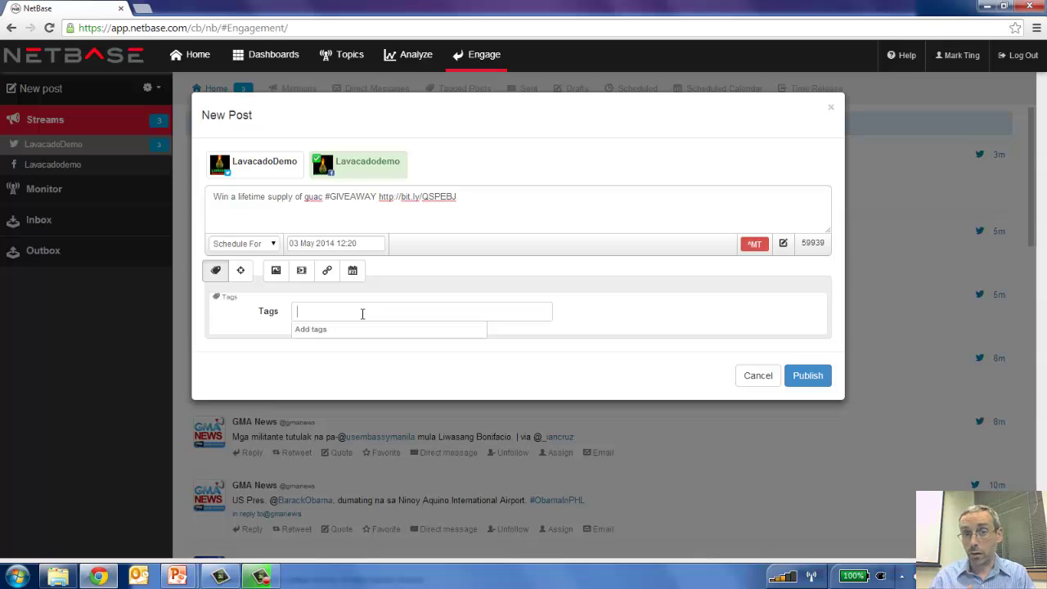
click(216, 271)
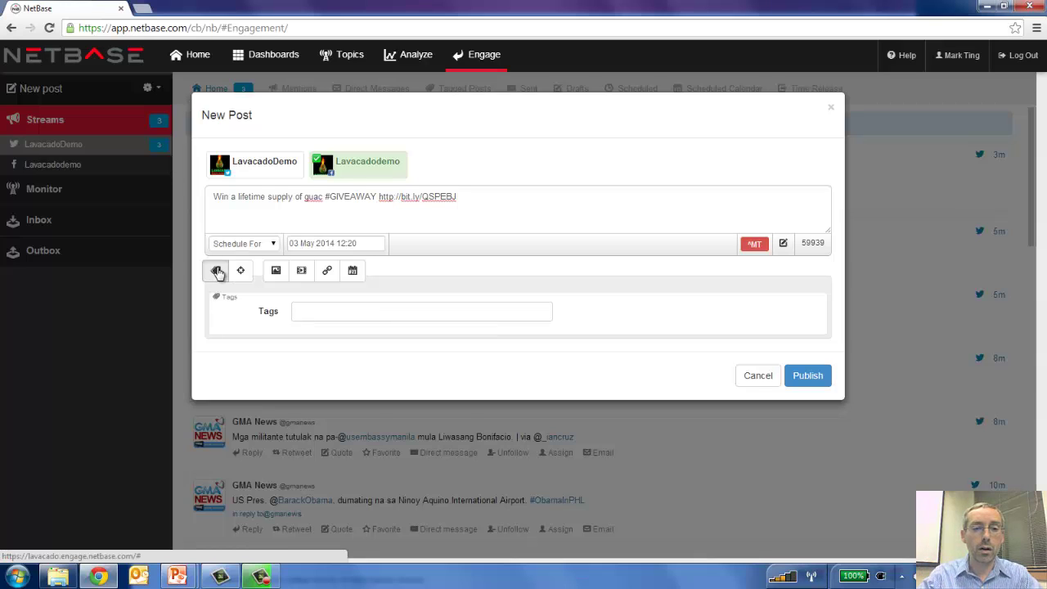
- Target the post by location to the country United States and the region California
click(239, 272)
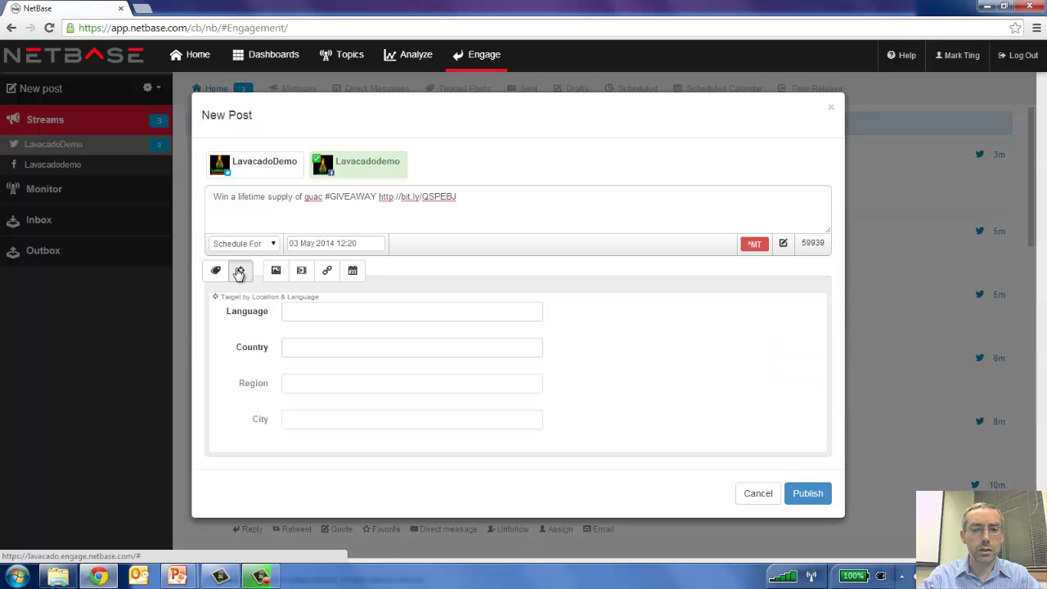
click(310, 308)
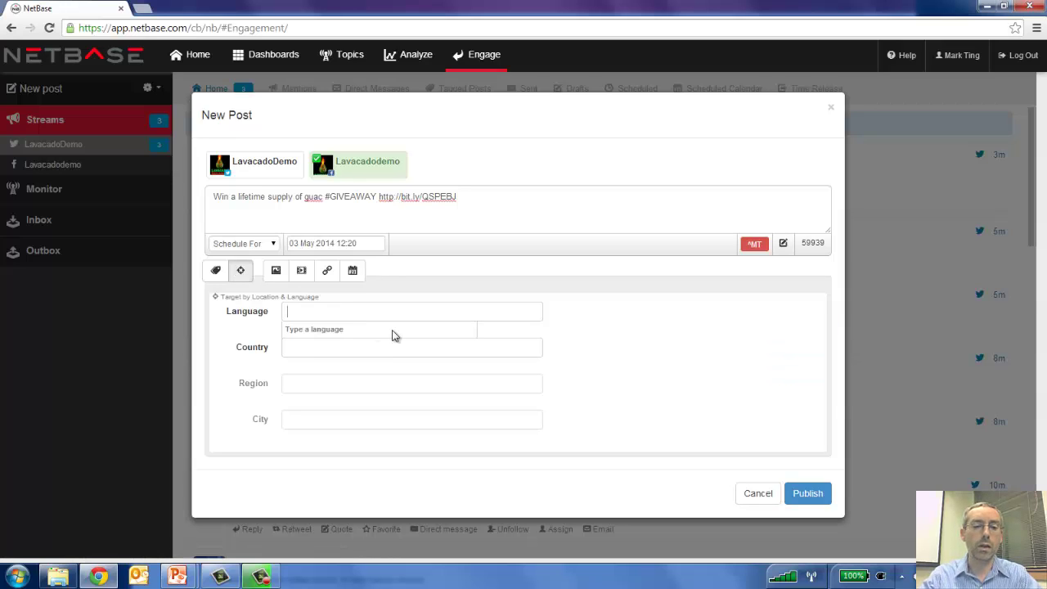
click(340, 349)
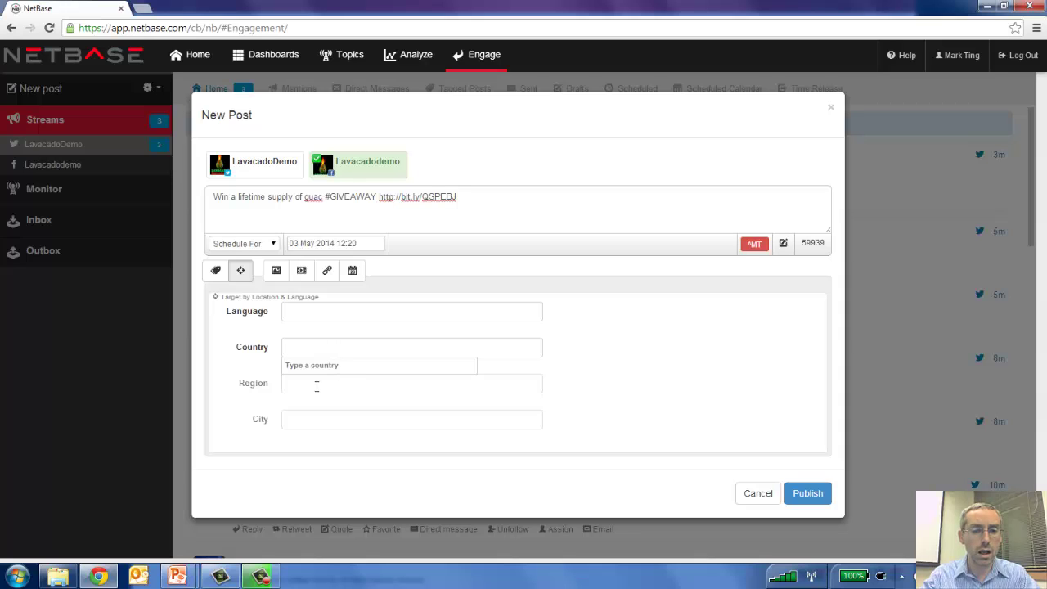
text(Uni)
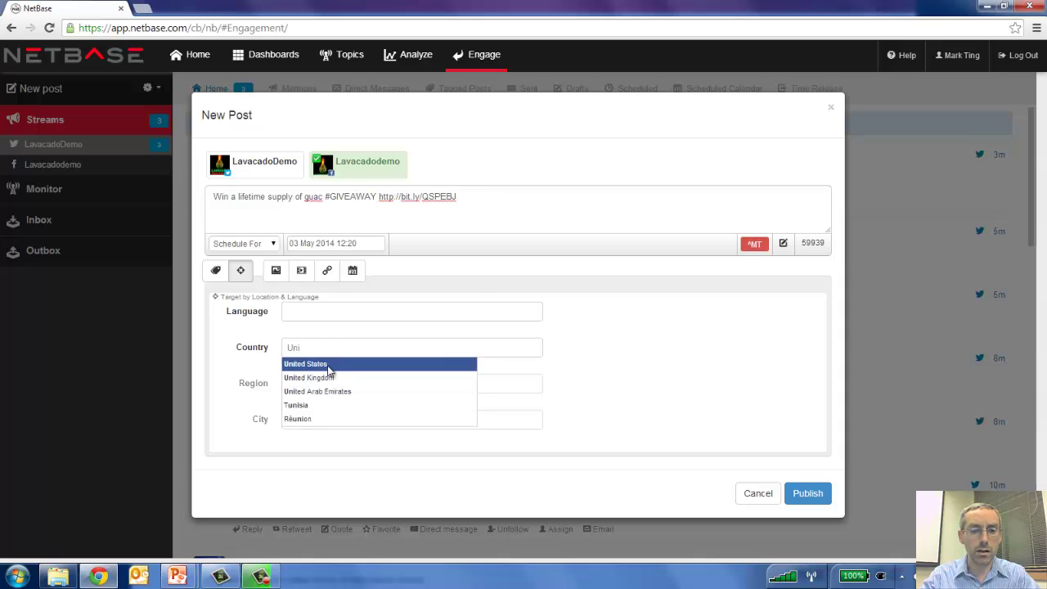
click(328, 366)
click(308, 387)
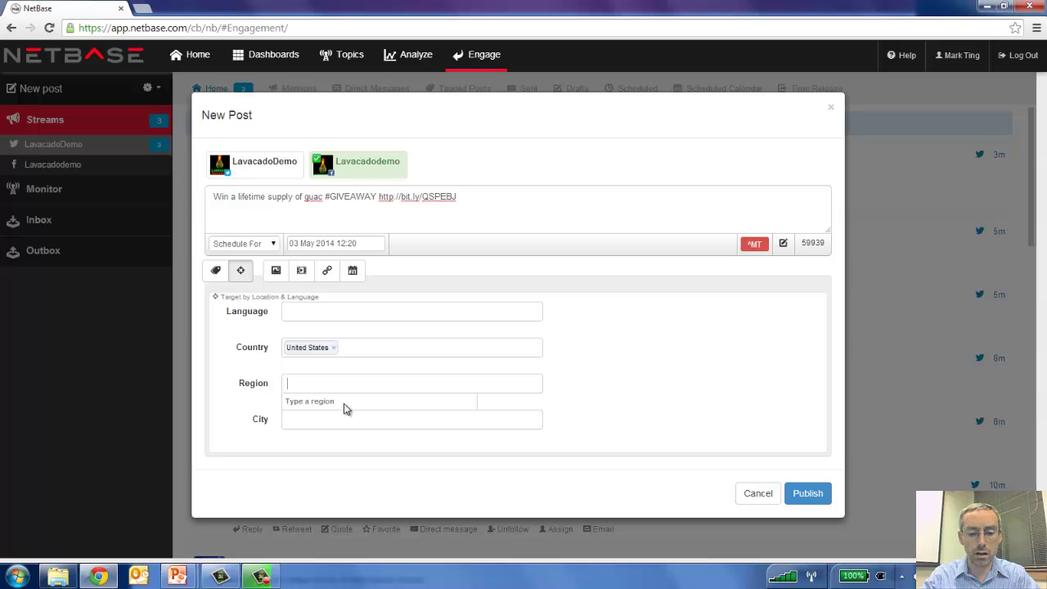
text(Cal)
key(BackSpace)
key(BackSpace)
key(BackSpace)
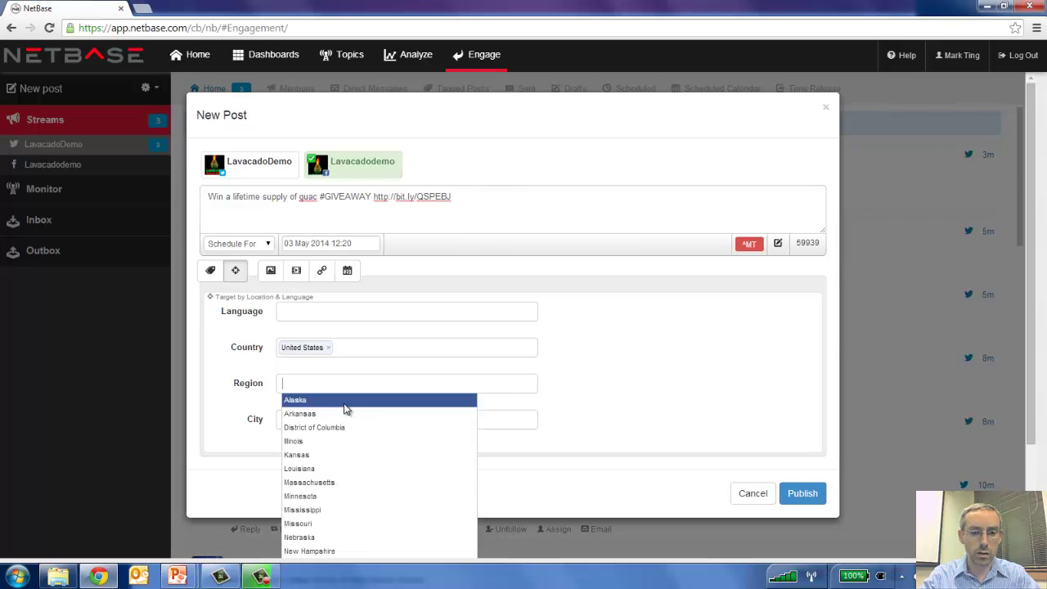
text(Cali)
click(346, 400)
click(308, 423)
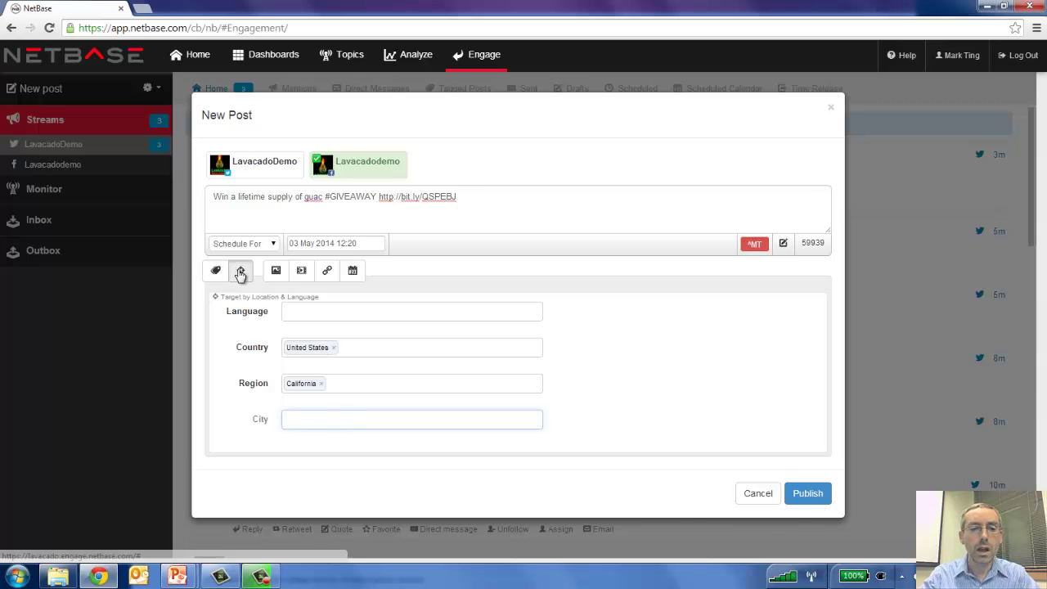
click(240, 272)
- Attach the image guacamole.jpg to the post in the Timeline Photos (default album)
click(276, 273)
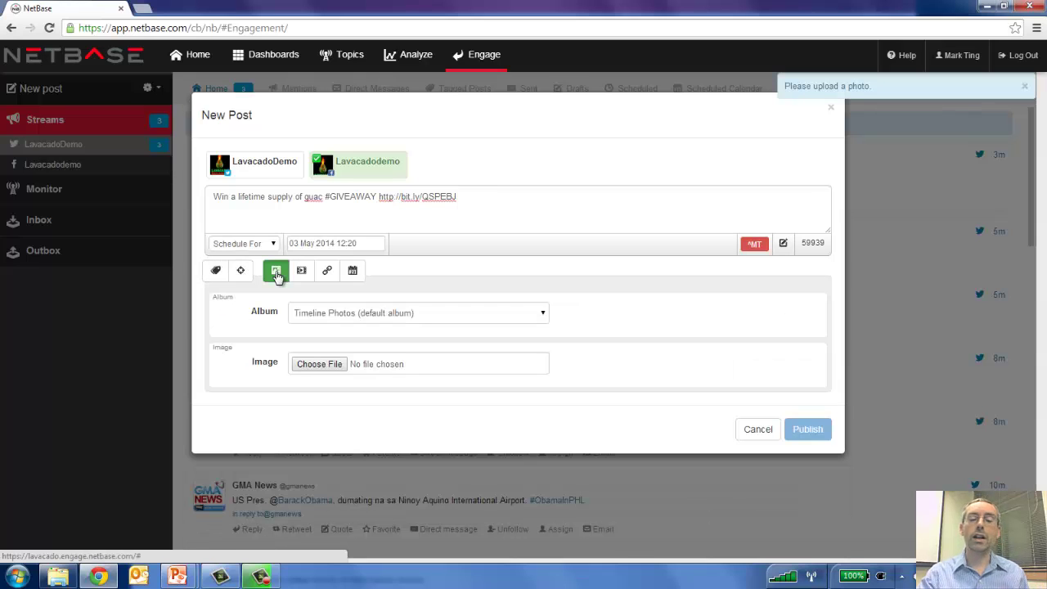
click(319, 364)
double_click(156, 90)
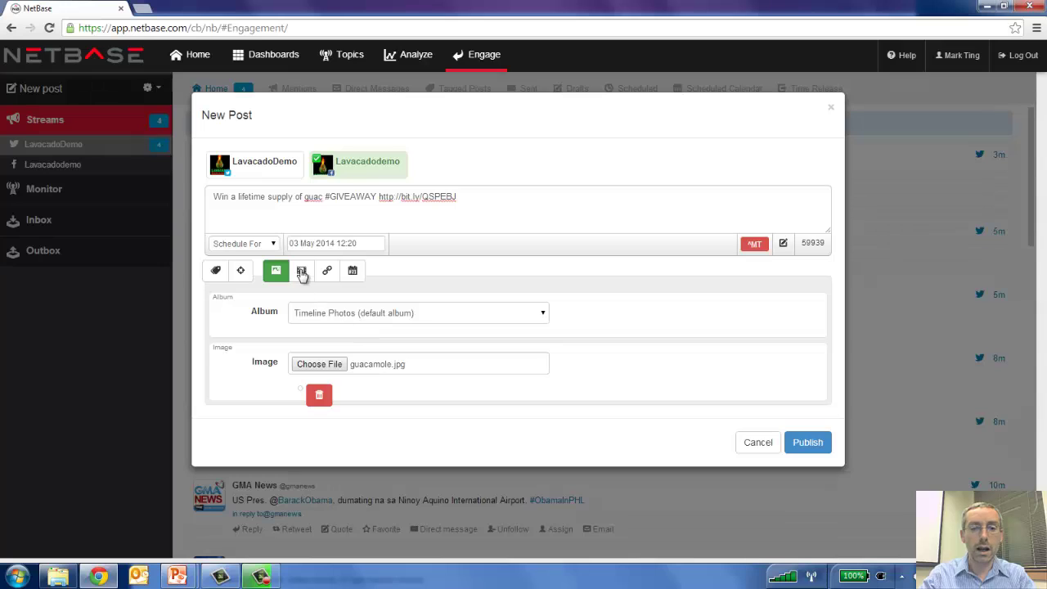
- Look through the movie, link and event attachment options, and return to the attached guacamole image
click(301, 271)
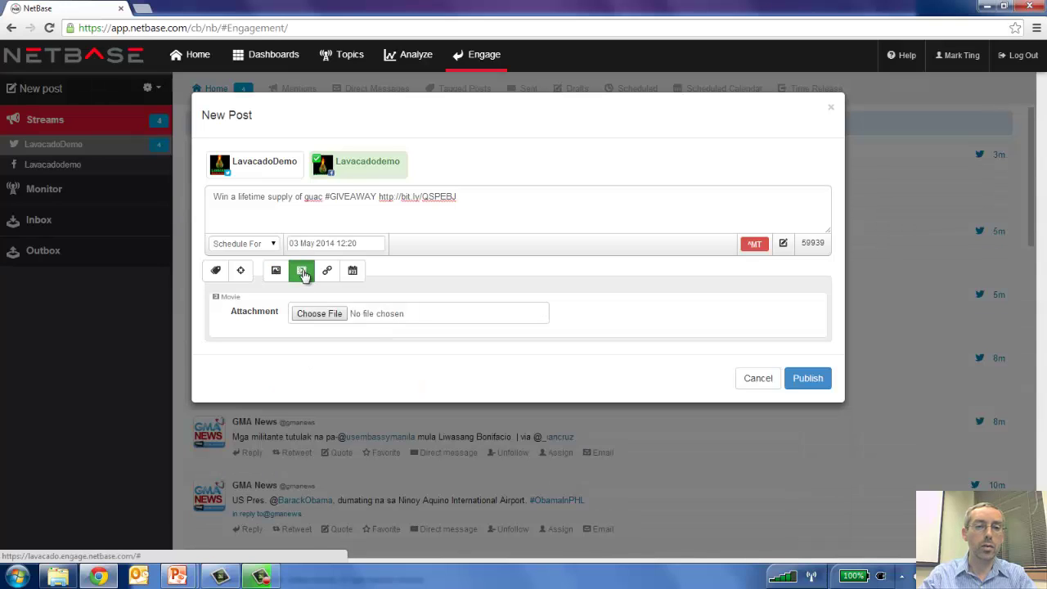
click(331, 276)
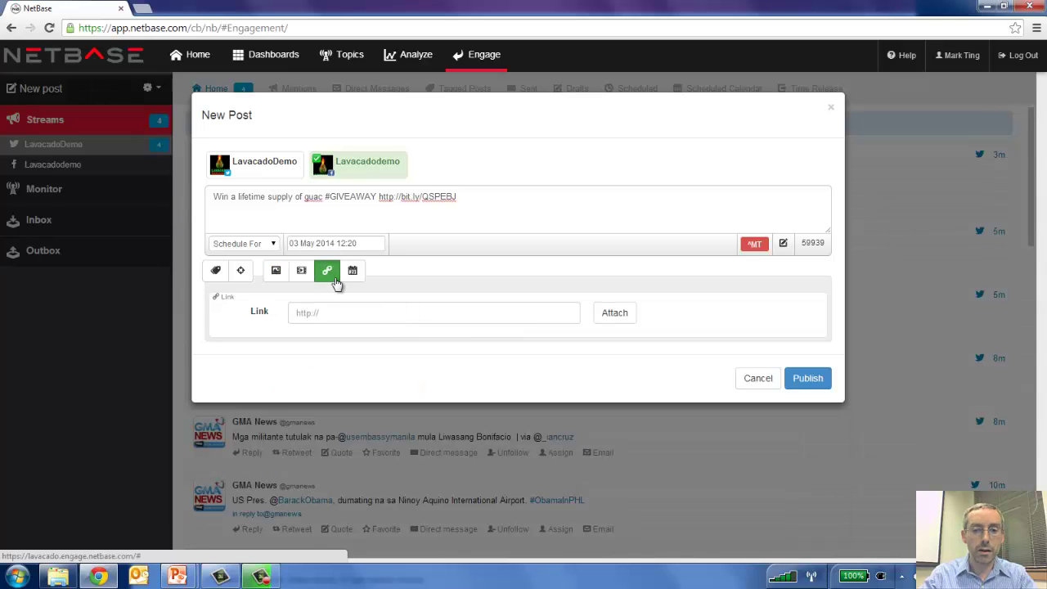
click(354, 277)
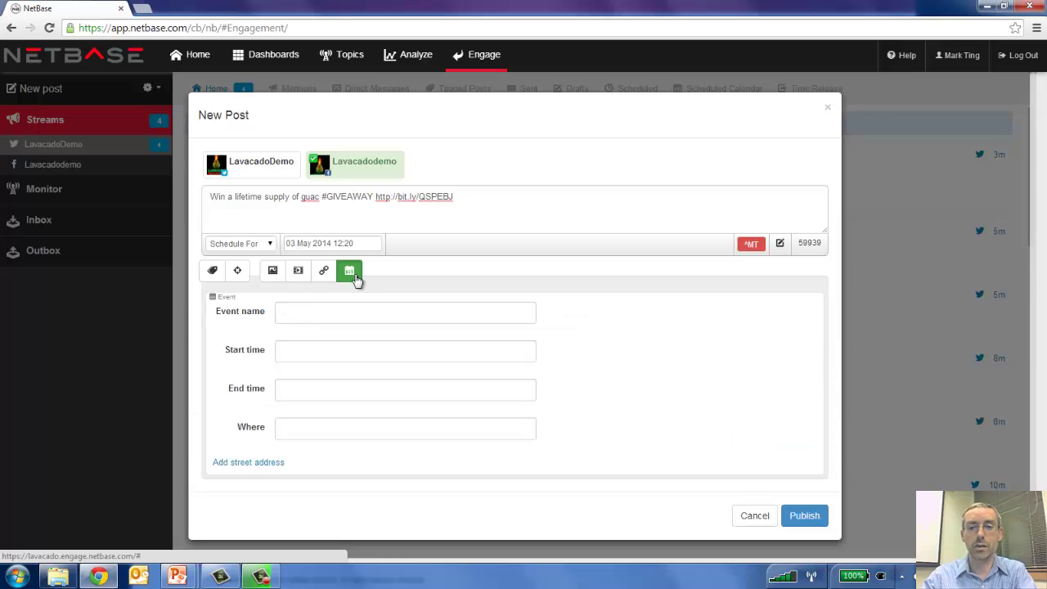
click(273, 274)
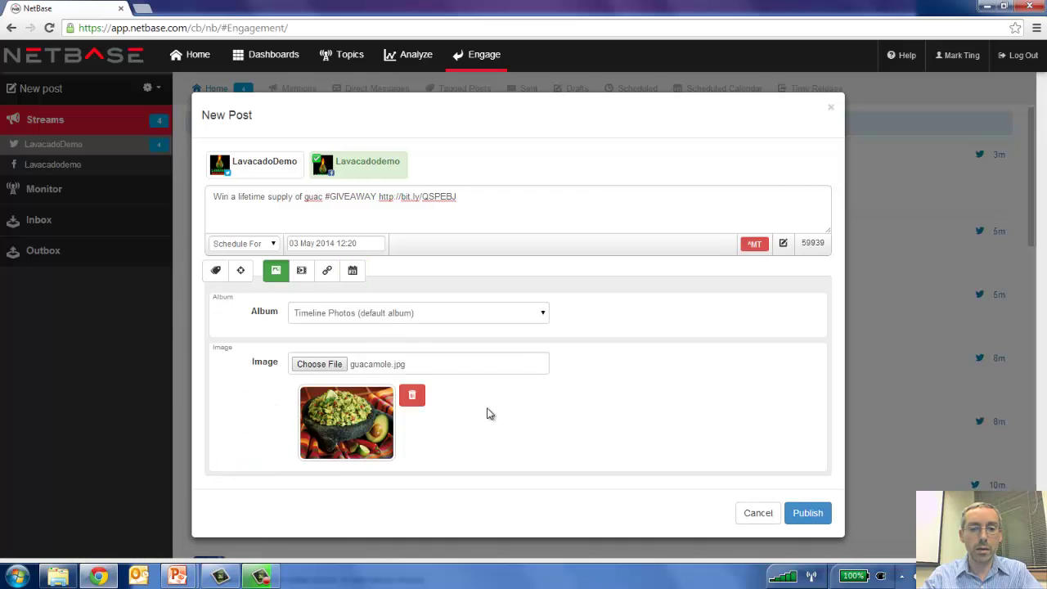
- Publish the scheduled giveaway post and check the approvals listed under the Outbox
click(807, 513)
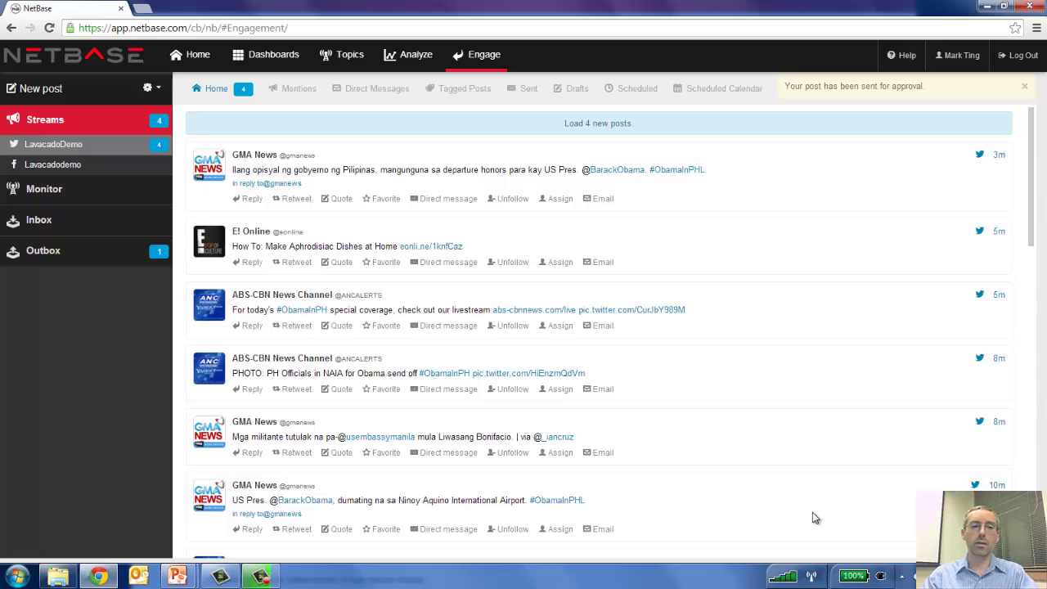
click(79, 259)
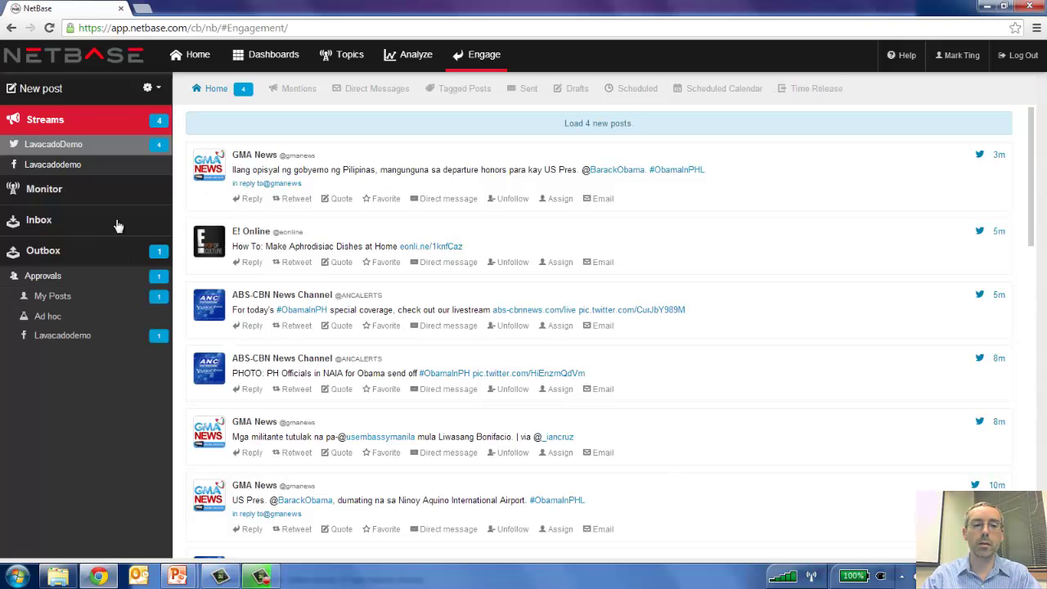
click(81, 258)
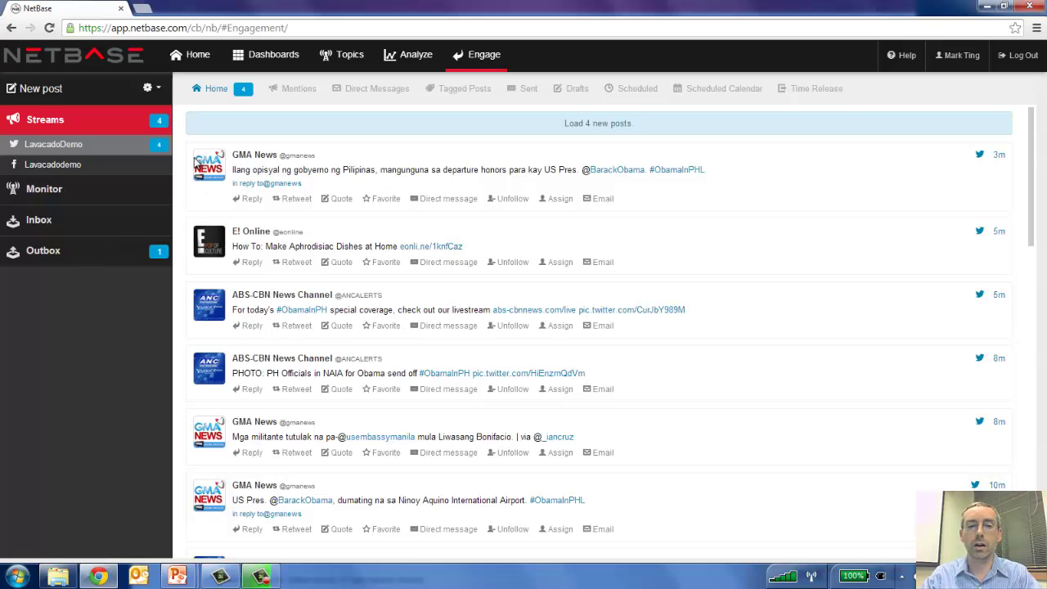
- Open the Scheduled Calendar of the Facebook account Lavacadodemo
click(126, 154)
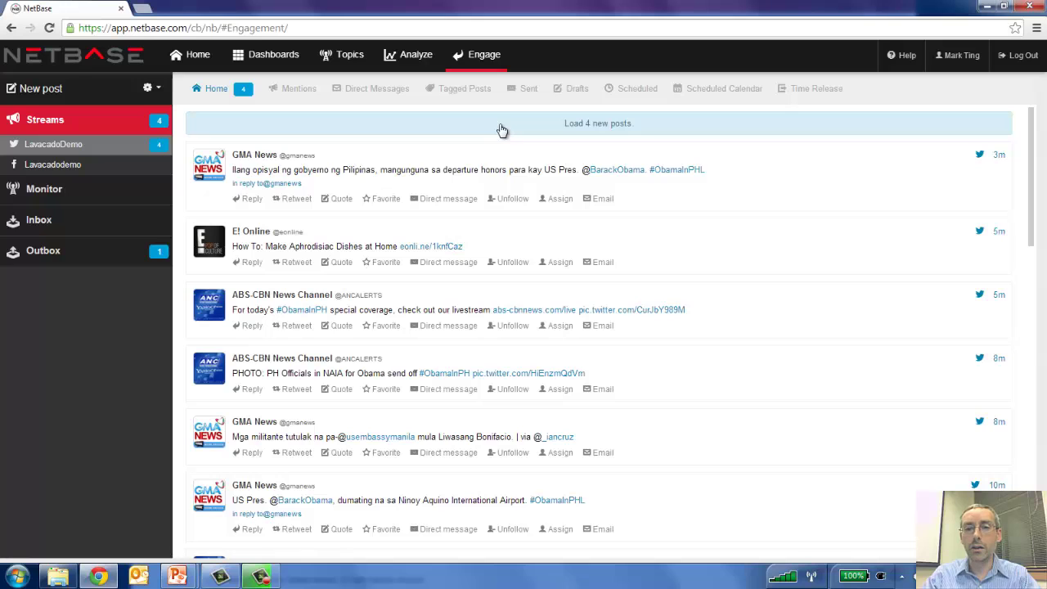
click(144, 167)
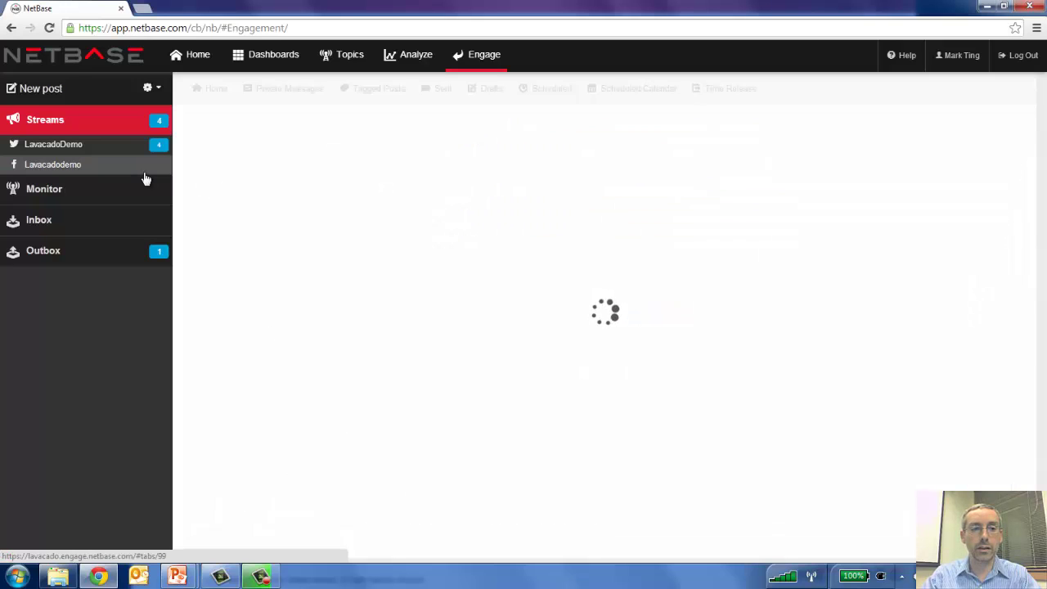
click(619, 92)
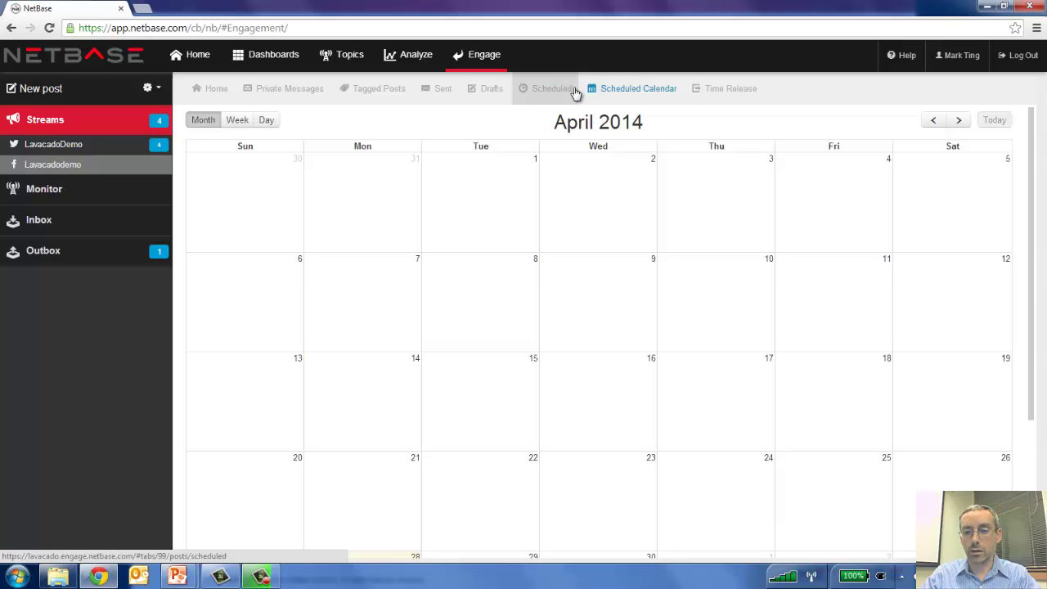
- Look through the Facebook account's April 2014 calendar for scheduled posts, including the first days of May
drag(1037, 180, 1036, 271)
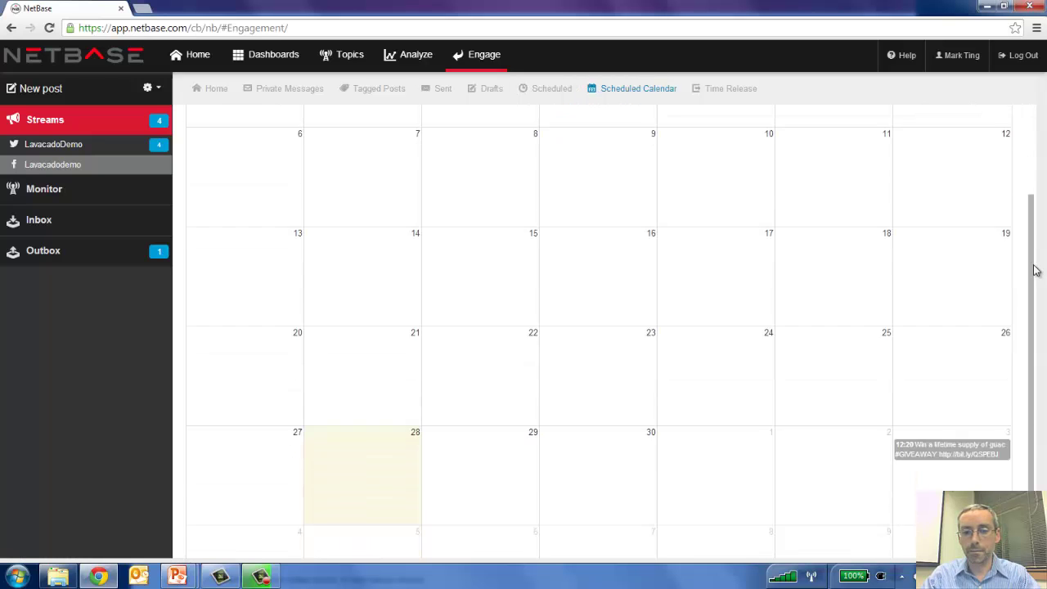
scroll(1036, 271, up, 2)
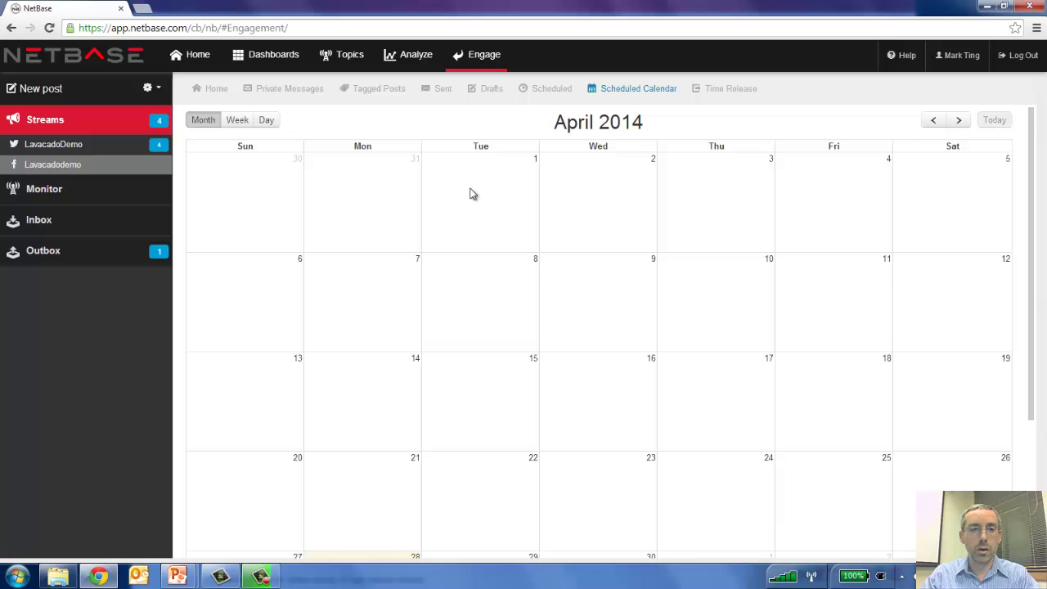
- Load the new posts in the LavacadoDemo Twitter stream and review that account's Scheduled Calendar for April 2014
click(42, 145)
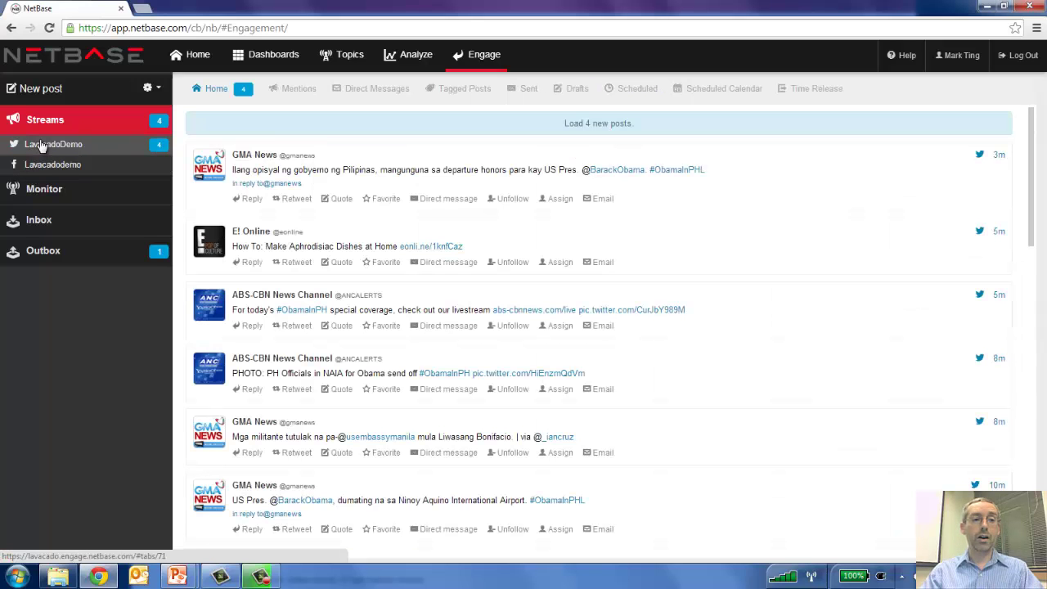
click(584, 124)
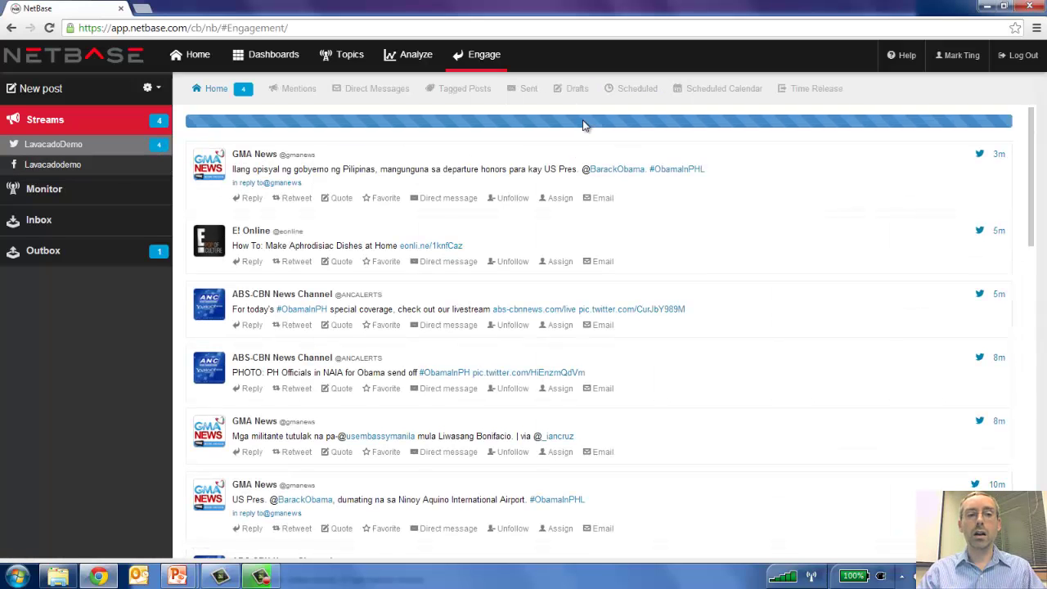
click(683, 90)
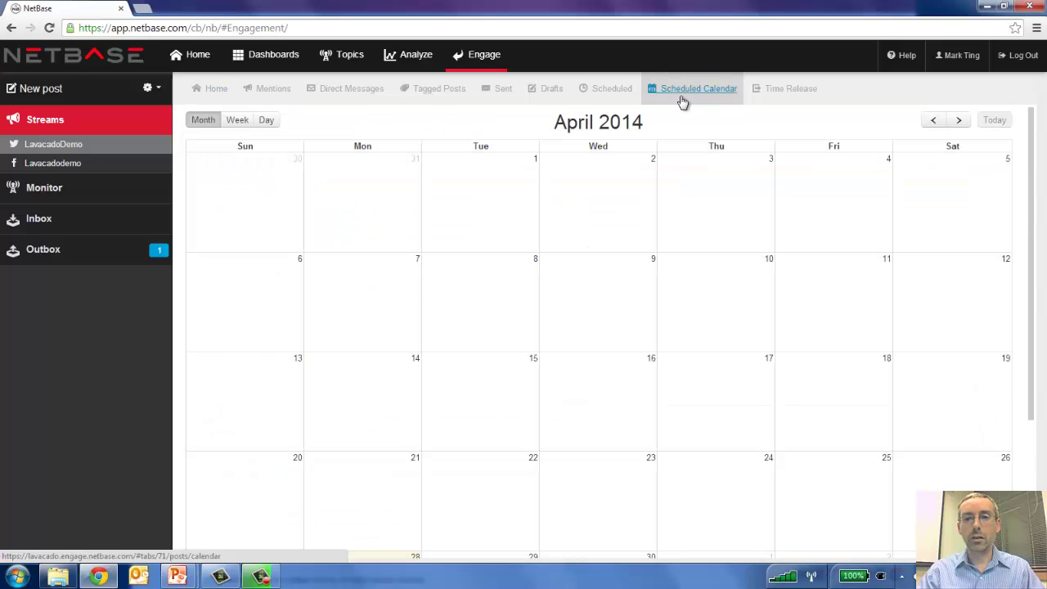
drag(1032, 301, 1023, 458)
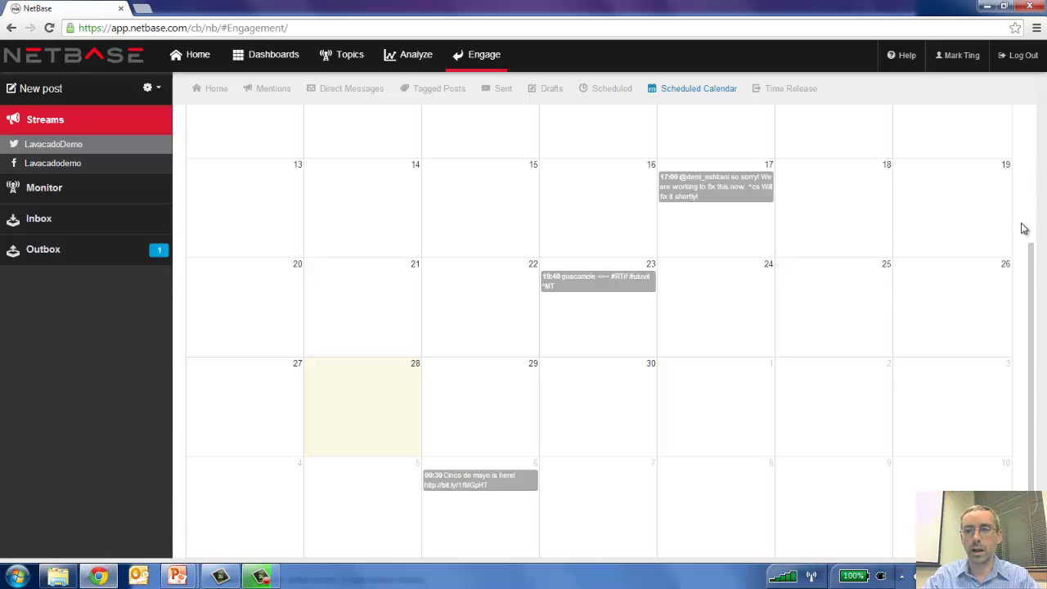
drag(1032, 242, 1022, 107)
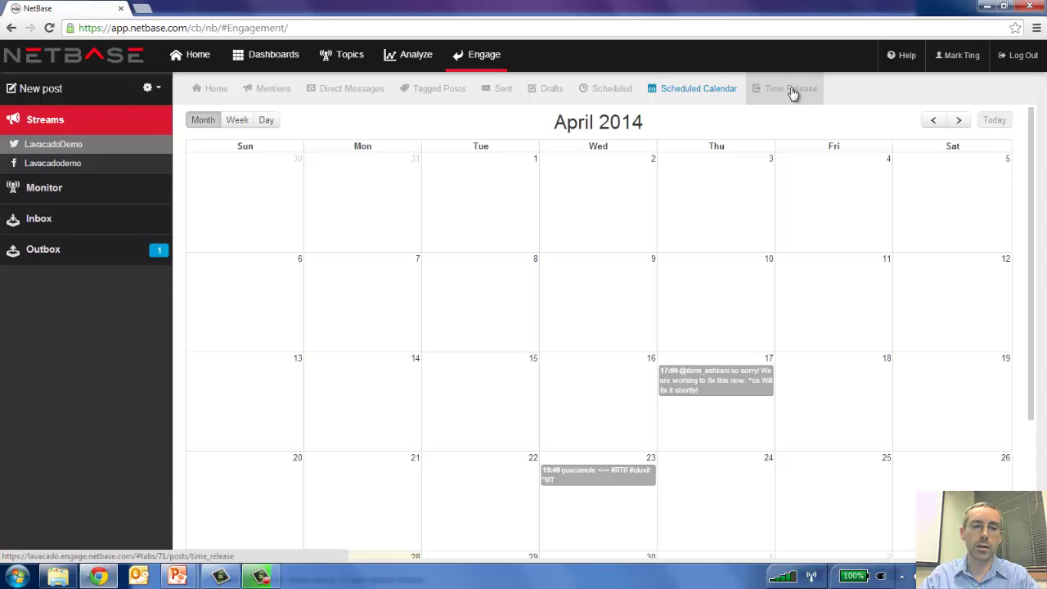
- Switch to the PowerPoint slide show and advance to the Recap on Capabilities slide
key(alt+Tab)
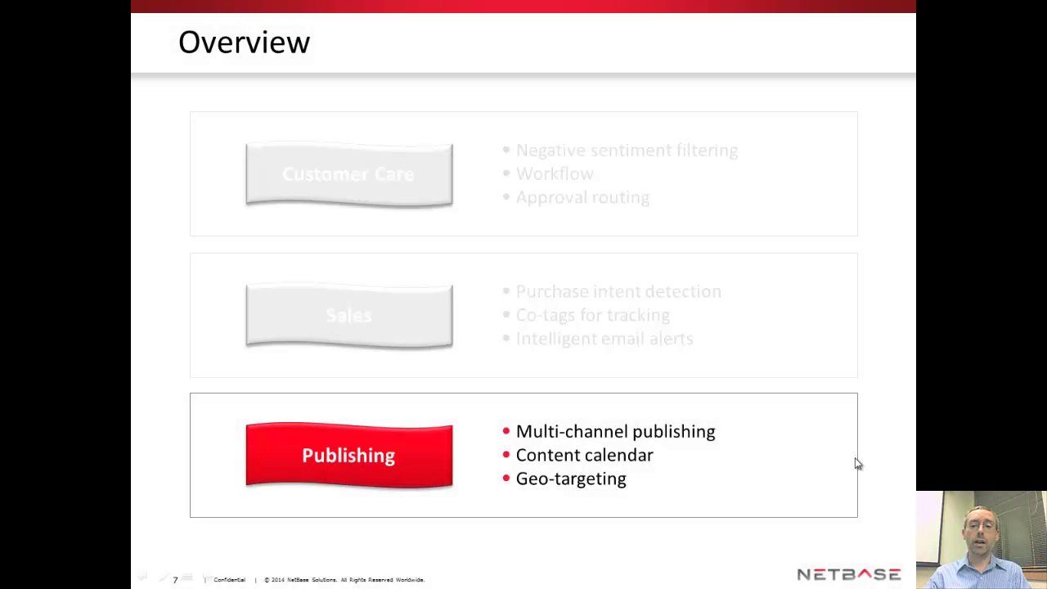
key(Right)
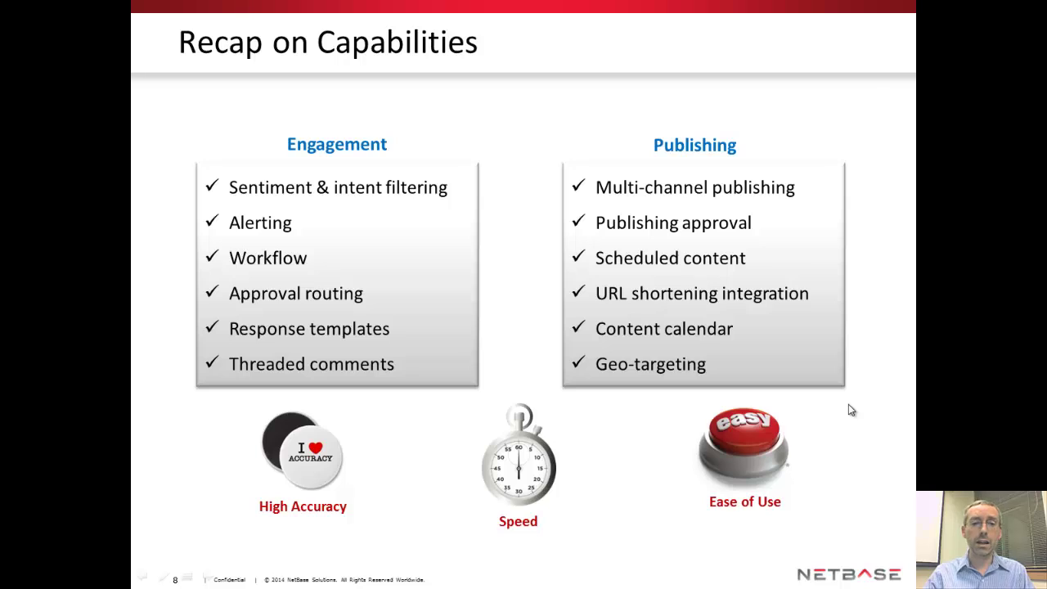